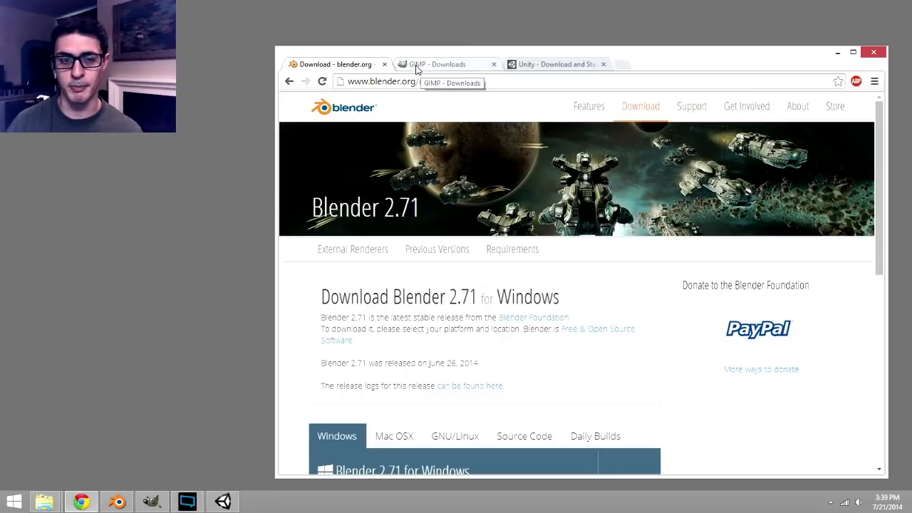
# - View the Blender, GIMP and Unity download pages open in the browser
pyautogui.click(419, 67)
pyautogui.click(513, 64)
pyautogui.click(360, 69)
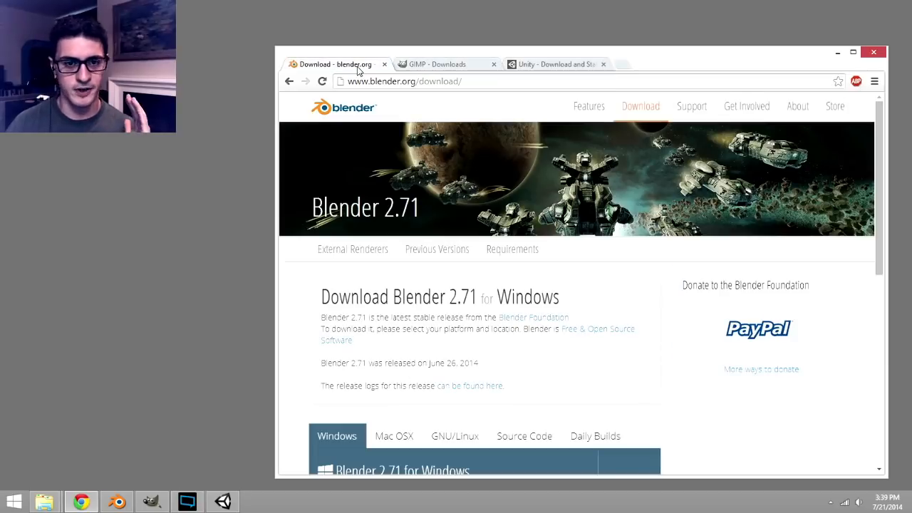
pyautogui.click(443, 64)
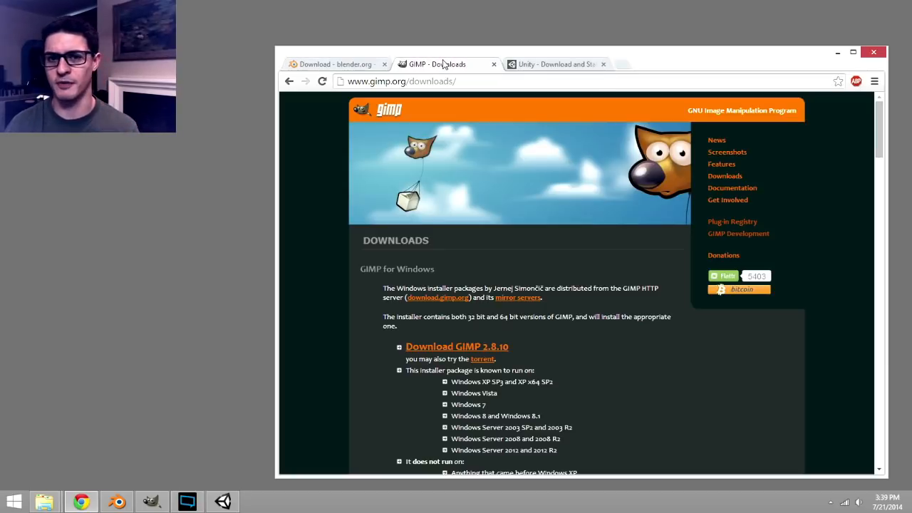
pyautogui.click(546, 66)
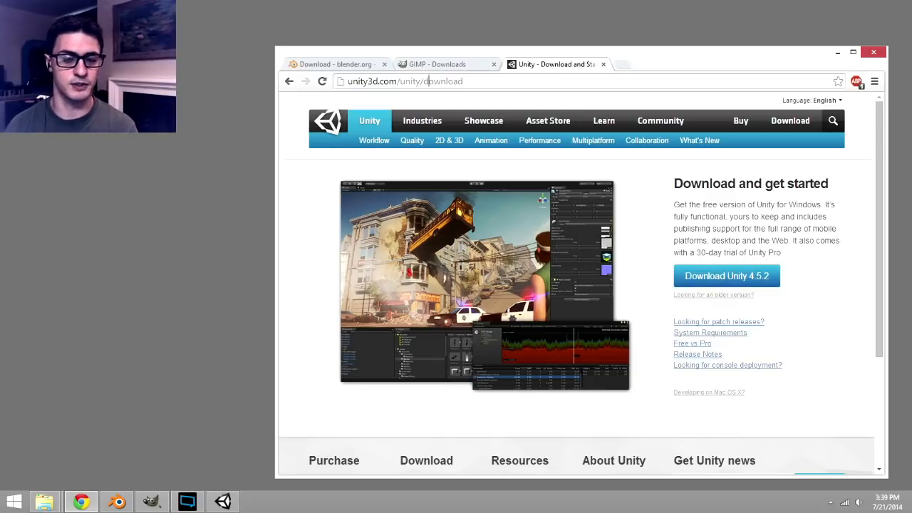
pyautogui.click(365, 64)
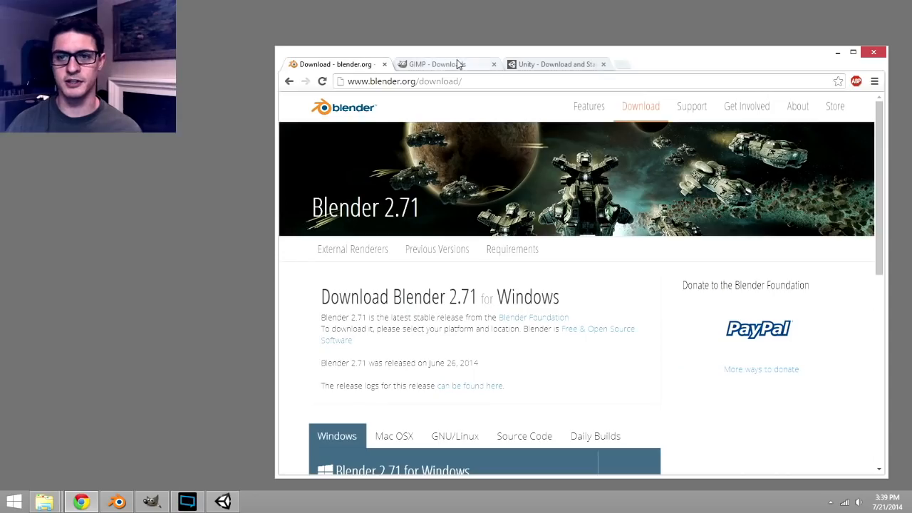
# - Minimize the browser, switch to Blender and start a new scene by reloading the start-up file
pyautogui.click(836, 53)
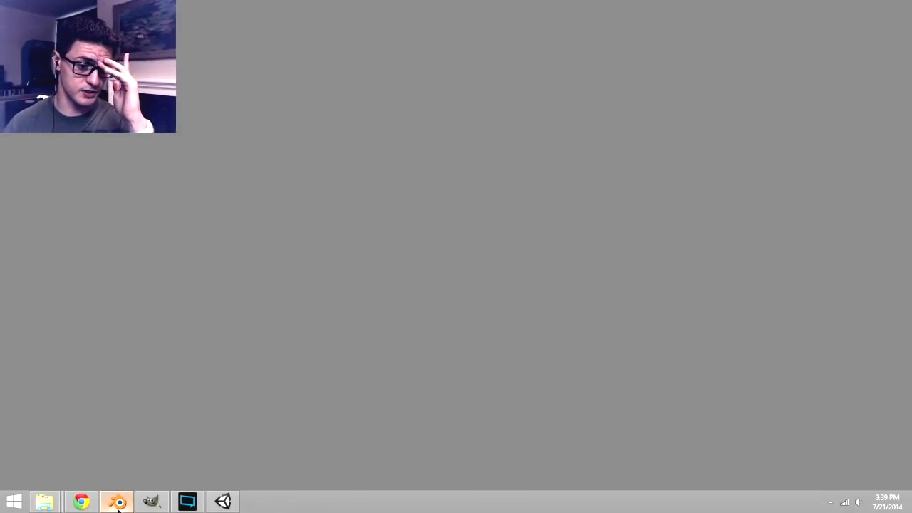
pyautogui.click(117, 501)
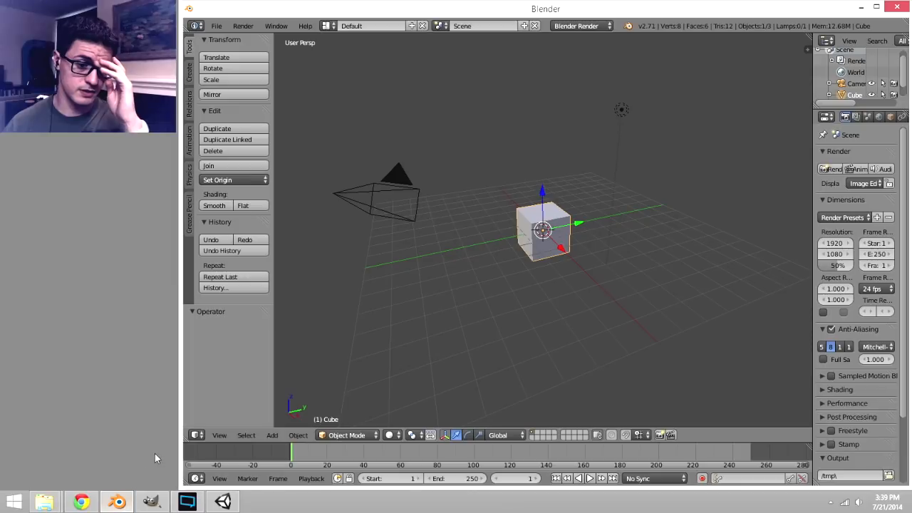
pyautogui.rightClick(381, 191)
pyautogui.click(216, 26)
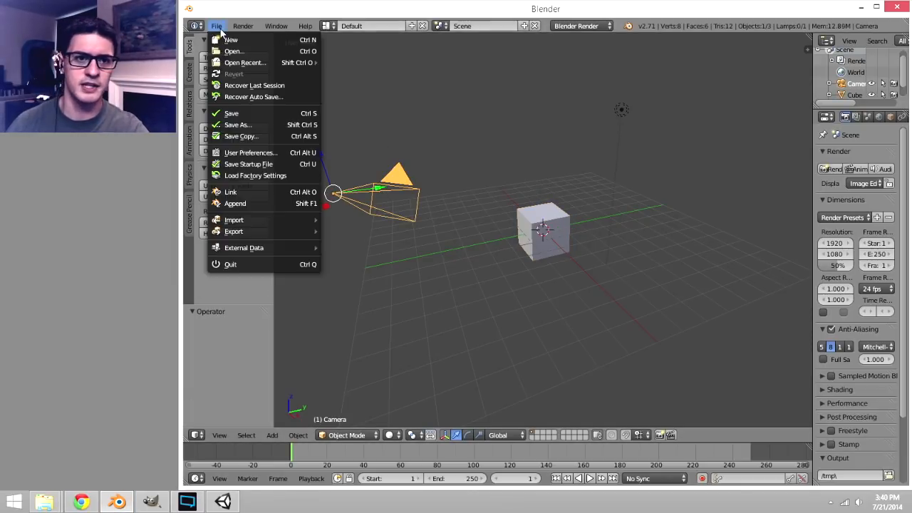
pyautogui.click(225, 39)
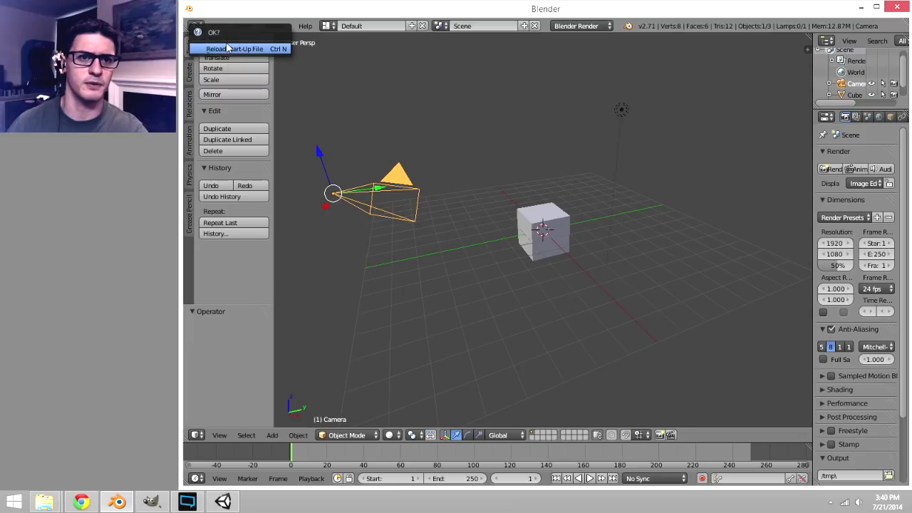
pyautogui.click(226, 48)
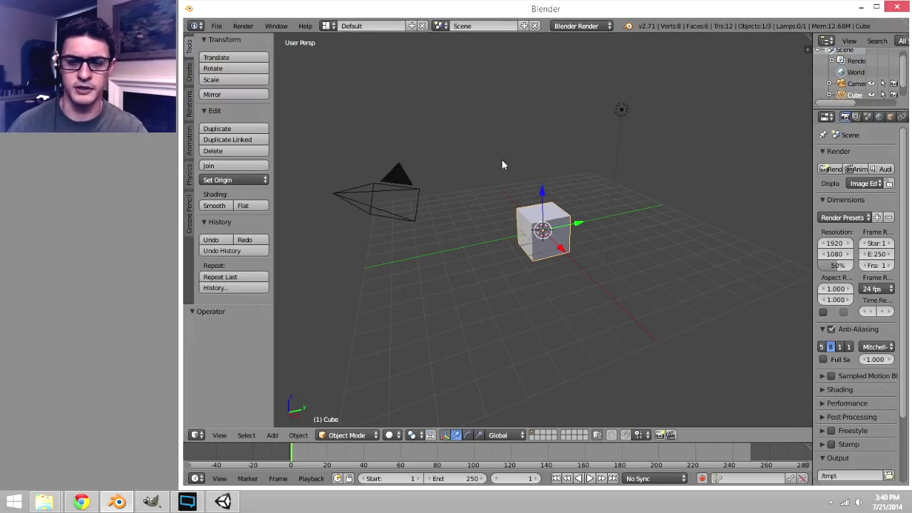
# - Delete the camera from the scene and select the default cube
pyautogui.rightClick(387, 193)
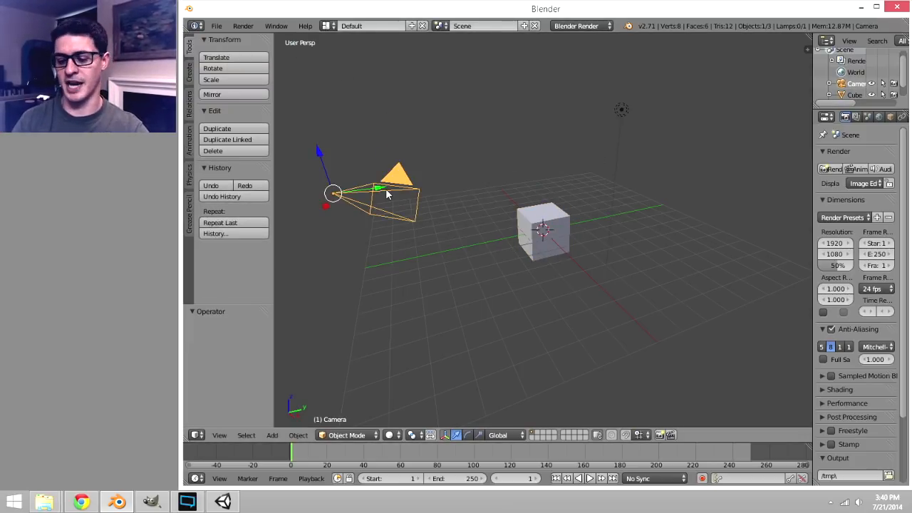
pyautogui.press('x')
pyautogui.click(379, 194)
pyautogui.moveTo(489, 190); pyautogui.dragTo(527, 236, button='middle')
pyautogui.rightClick(549, 219)
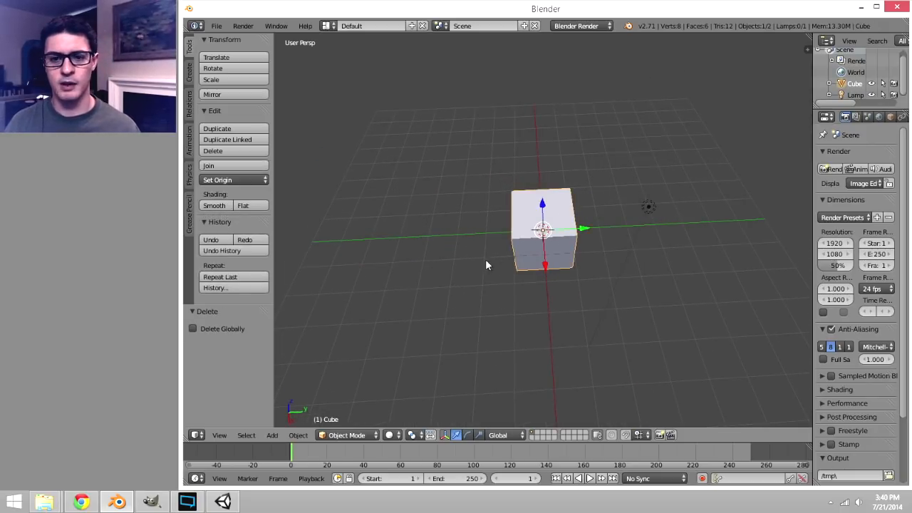
# - In Edit Mode, extrude the cube's face on the positive X side in place and scale the new face to about 0.289
pyautogui.moveTo(486, 263); pyautogui.dragTo(527, 244, button='middle')
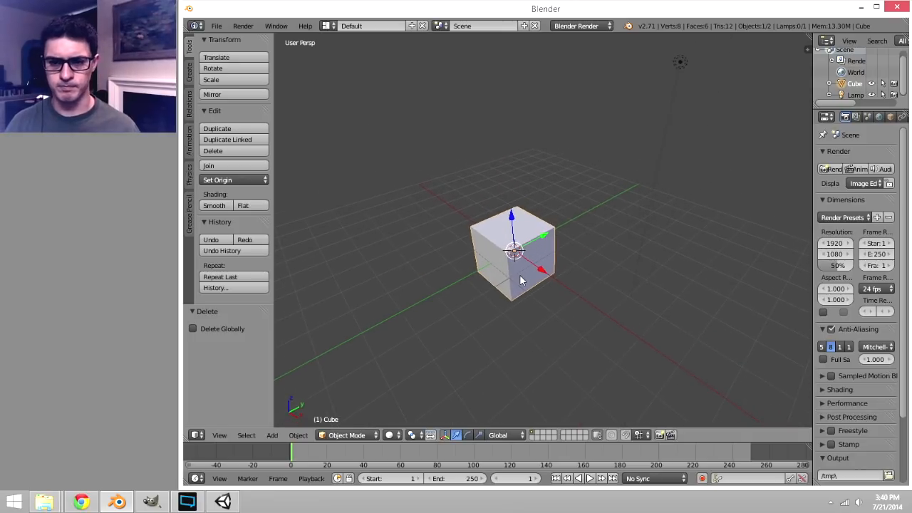
pyautogui.scroll(1, 512, 276)
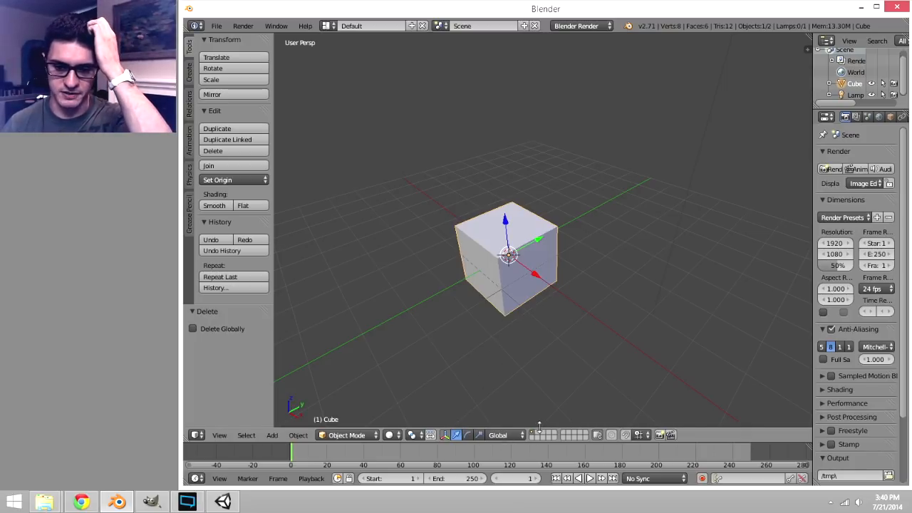
pyautogui.click(377, 436)
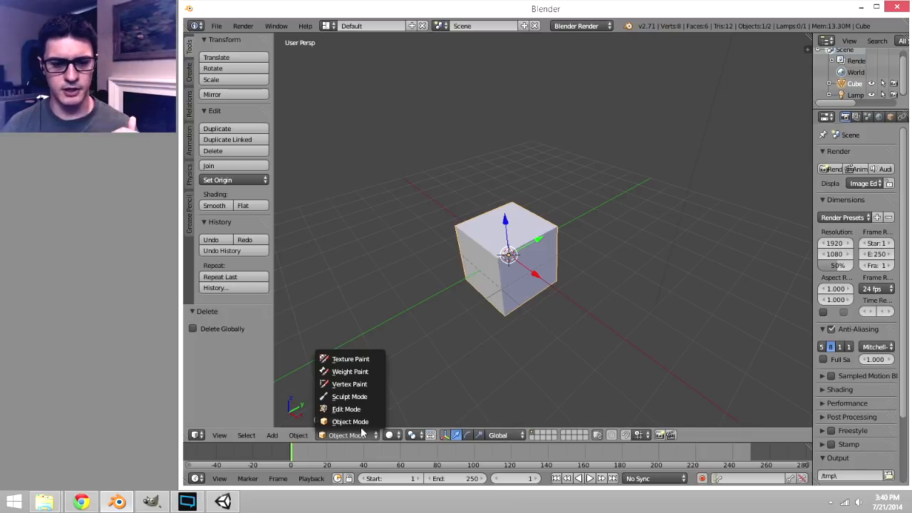
pyautogui.click(346, 409)
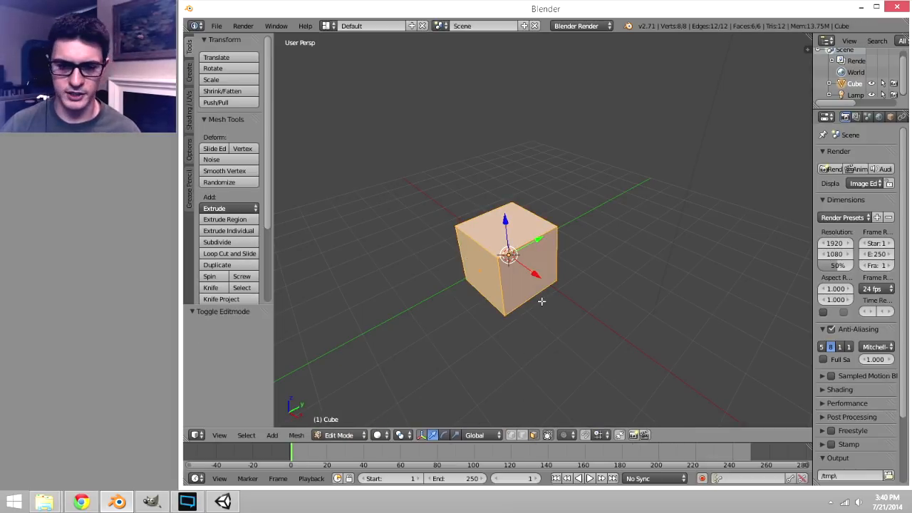
pyautogui.rightClick(526, 279)
pyautogui.press('e')
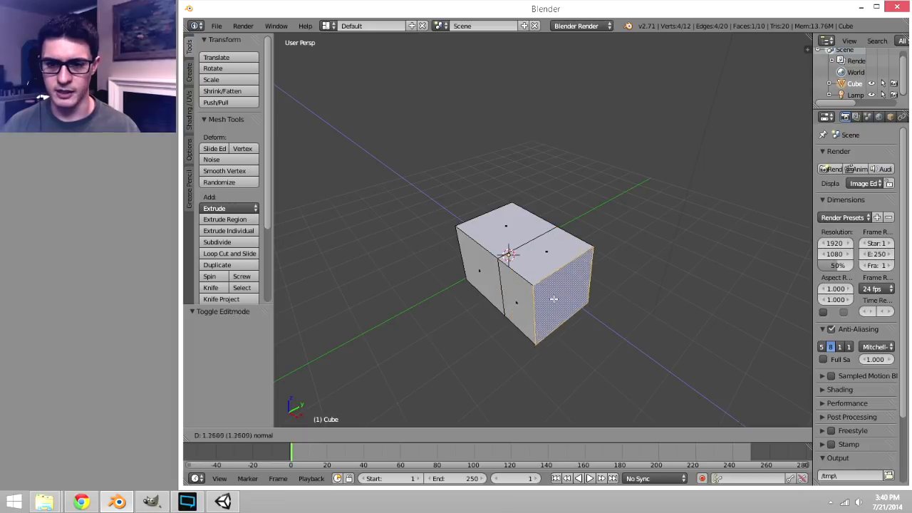
pyautogui.rightClick(563, 308)
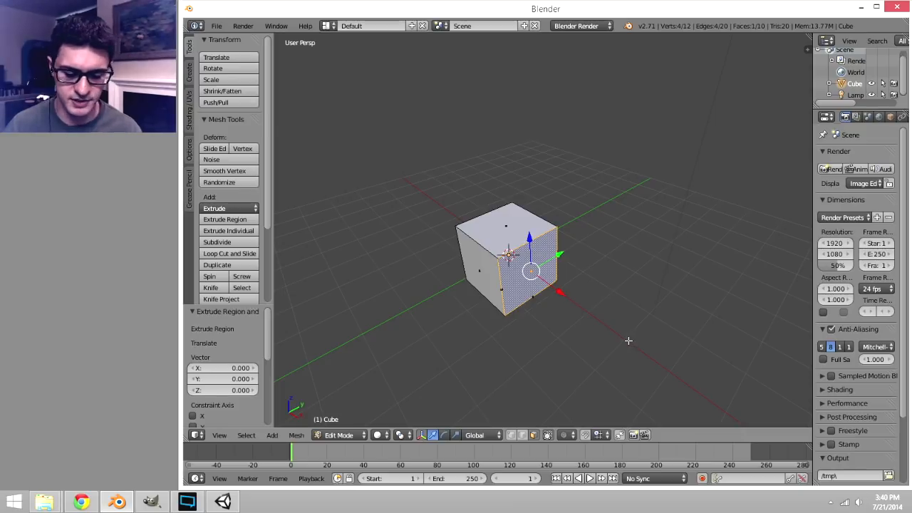
pyautogui.press('s')
pyautogui.click(556, 294)
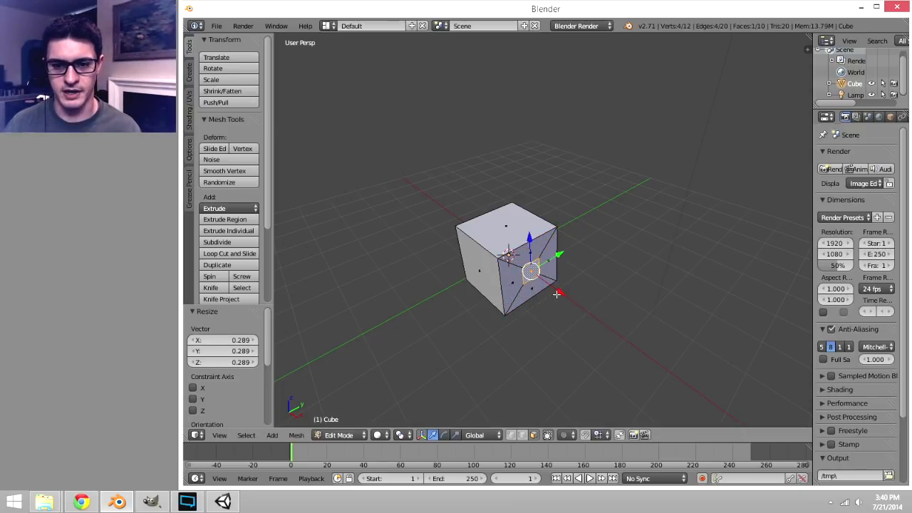
# - Extrude the small inner face outward along X by about 1.849, and once more by about 0.696
pyautogui.press('e')
pyautogui.click(605, 335)
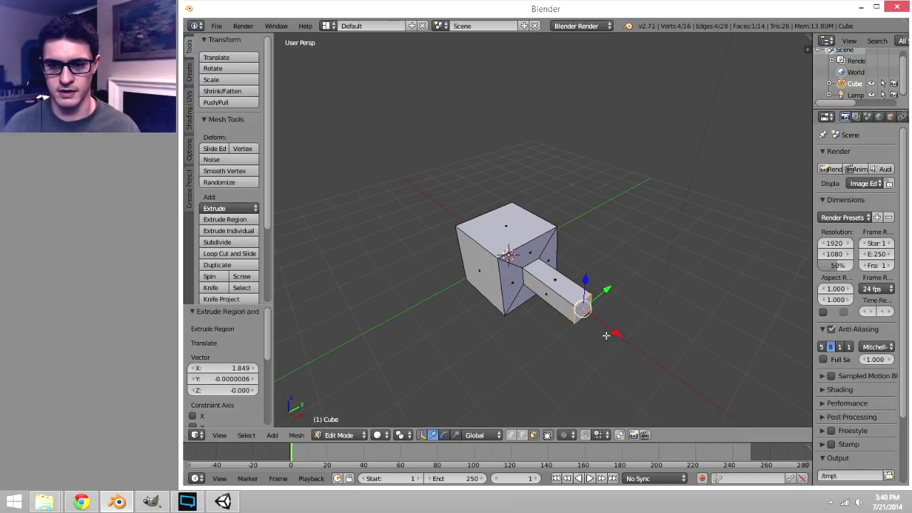
pyautogui.press('e')
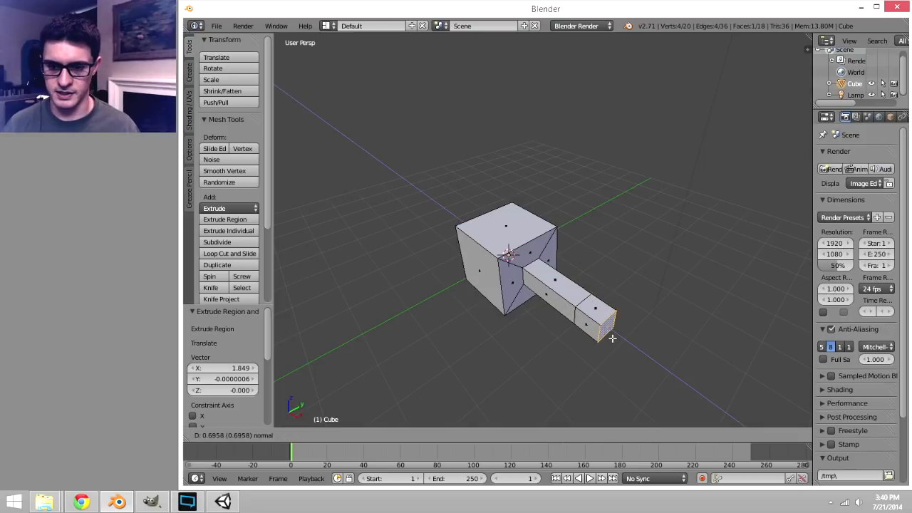
pyautogui.click(613, 339)
# - Extrude the top face of the arm's end segment upward by about 2.624, and again by about 0.510
pyautogui.rightClick(597, 309)
pyautogui.press('e')
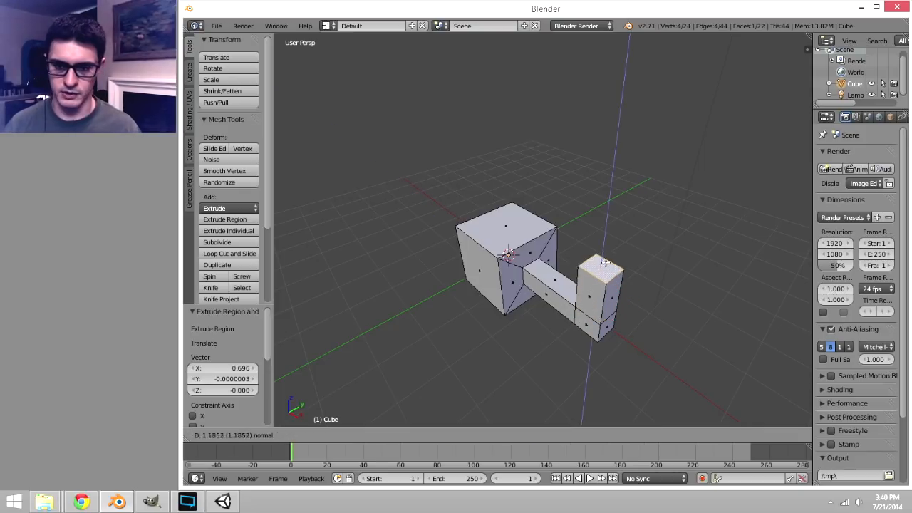
pyautogui.click(598, 211)
pyautogui.press('e')
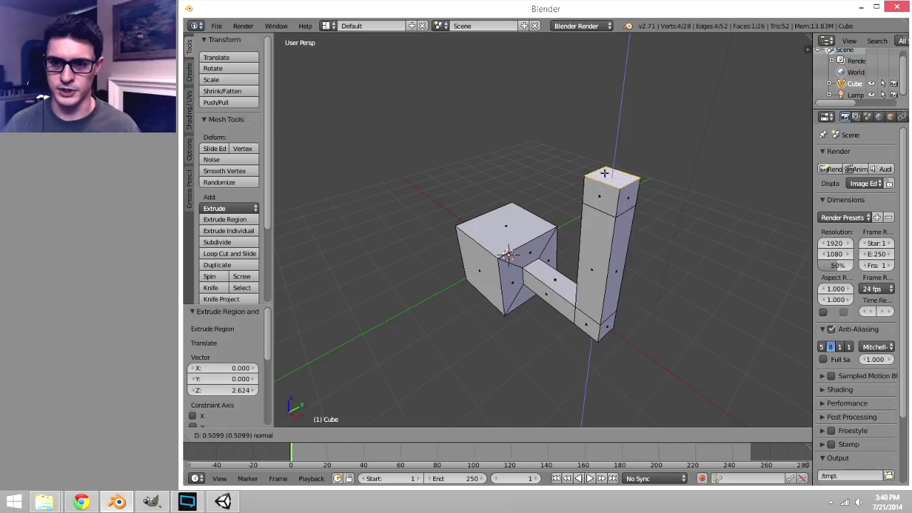
pyautogui.click(605, 171)
# - Extrude the column's top segment from its inward side face, forming a long horizontal arm that reaches above and past the cube
pyautogui.moveTo(604, 171); pyautogui.dragTo(647, 159, button='middle')
pyautogui.rightClick(647, 158)
pyautogui.press('e')
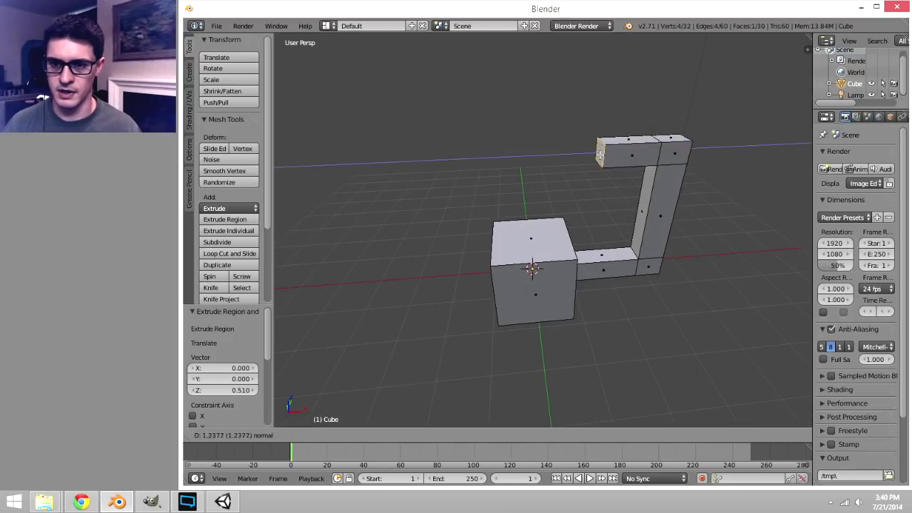
pyautogui.click(453, 161)
# - Add four loop cuts across the upper horizontal arm, spaced from near its free end toward the middle
pyautogui.moveTo(572, 166); pyautogui.dragTo(536, 170, button='middle')
pyautogui.hotkey('ctrl', 'r')
pyautogui.click(474, 163)
pyautogui.click(476, 164)
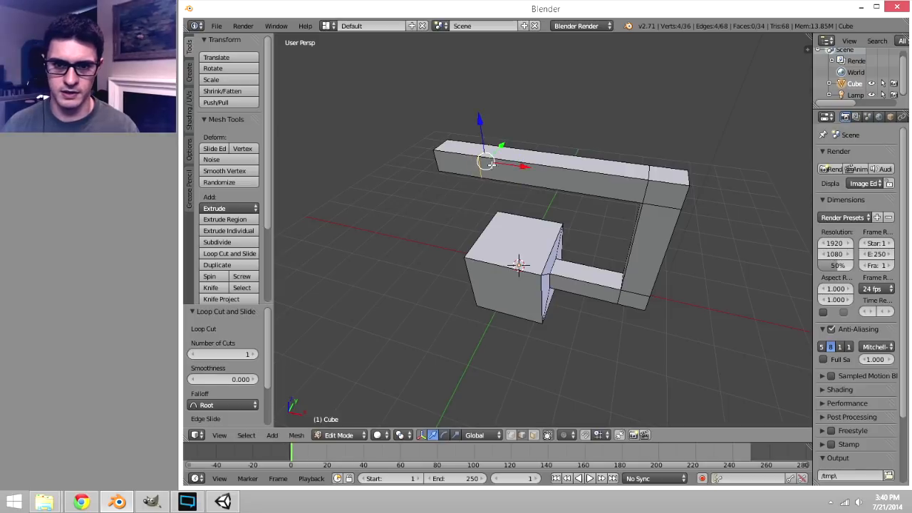
pyautogui.hotkey('ctrl', 'r')
pyautogui.click(529, 173)
pyautogui.click(515, 183)
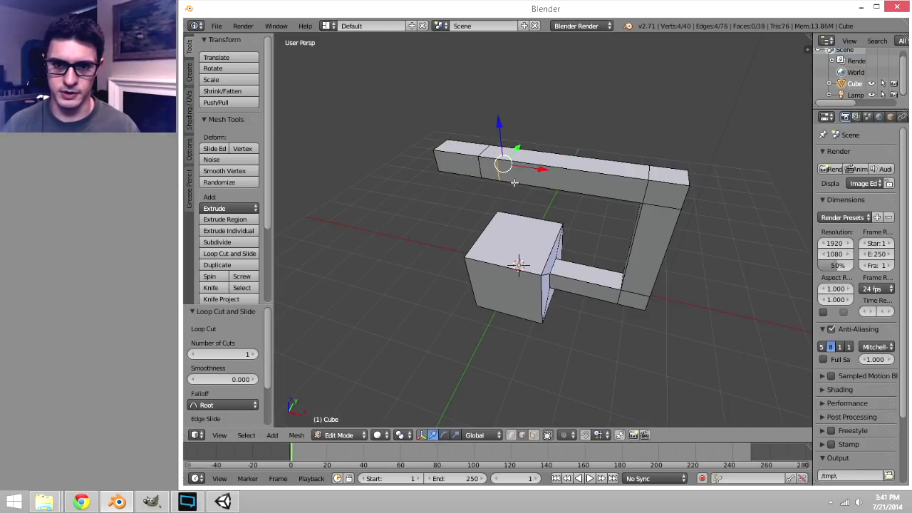
pyautogui.hotkey('ctrl', 'r')
pyautogui.click(523, 175)
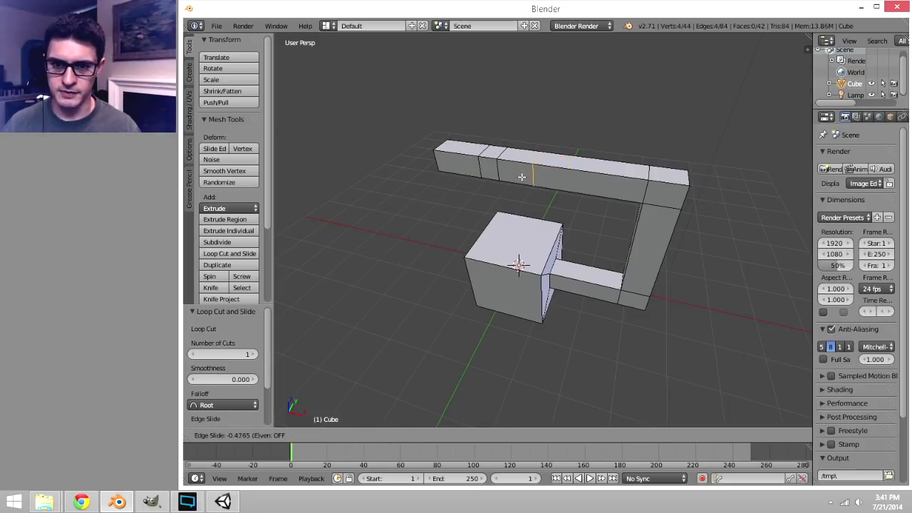
pyautogui.click(527, 175)
pyautogui.hotkey('ctrl', 'r')
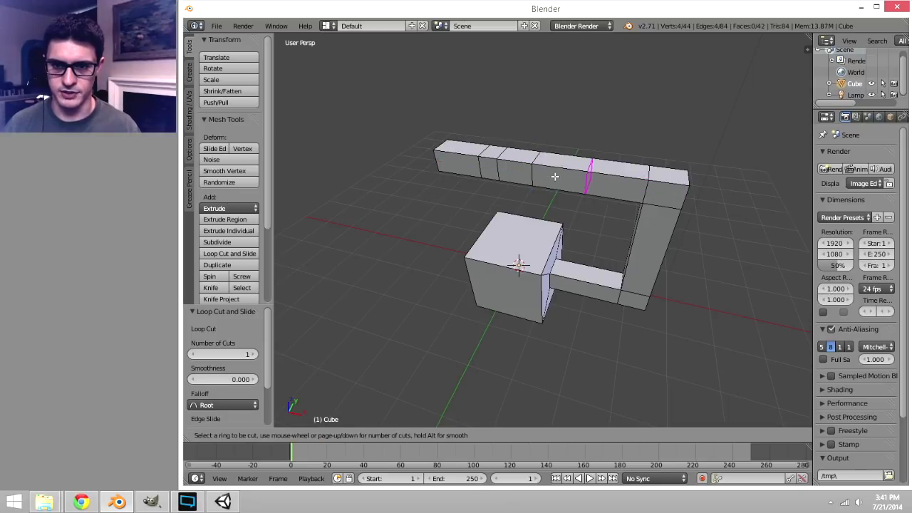
pyautogui.click(551, 177)
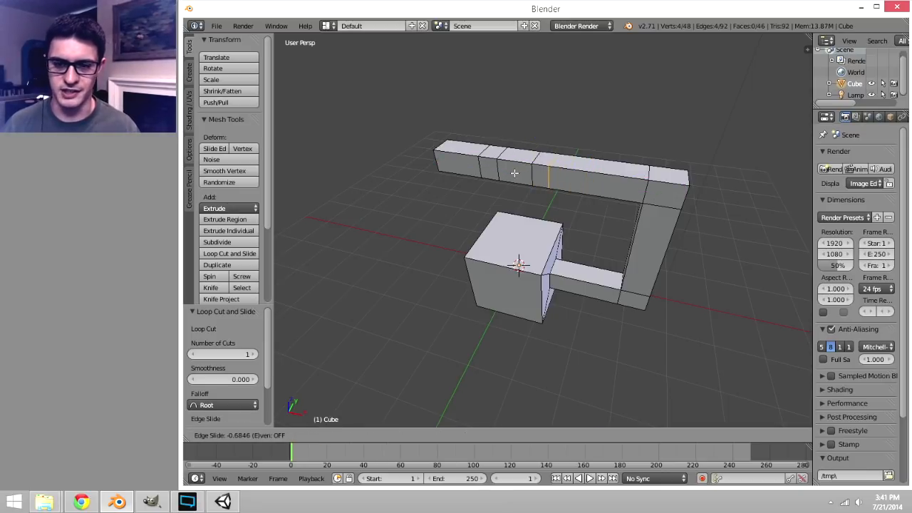
pyautogui.click(513, 173)
# - Try to widen the cube's top by moving its two opposite top edges outward along Y, about -0.736 and 0.685
pyautogui.moveTo(480, 225); pyautogui.dragTo(498, 223, button='middle')
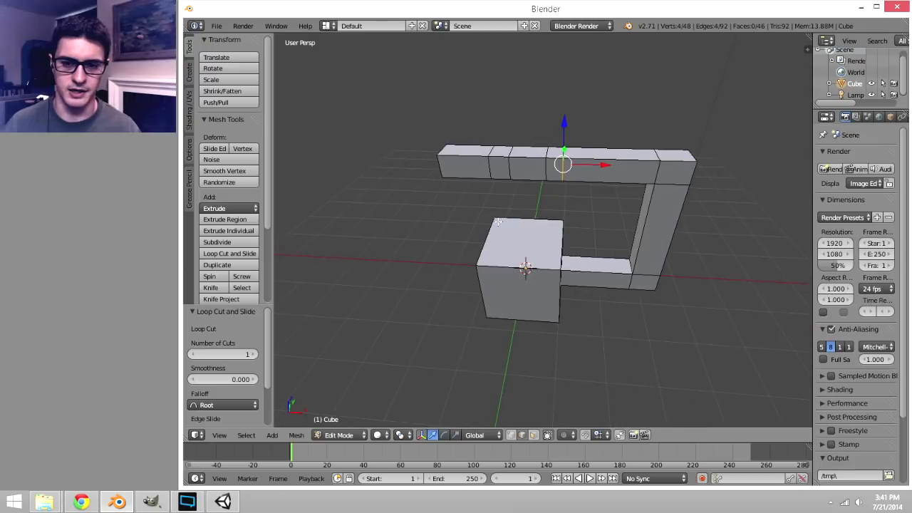
pyautogui.moveTo(514, 278); pyautogui.dragTo(498, 298, button='middle')
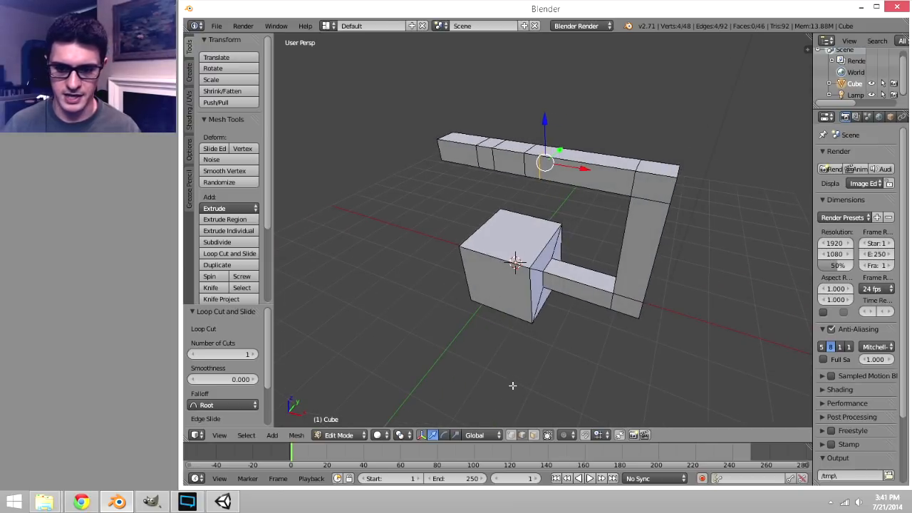
pyautogui.rightClick(492, 257)
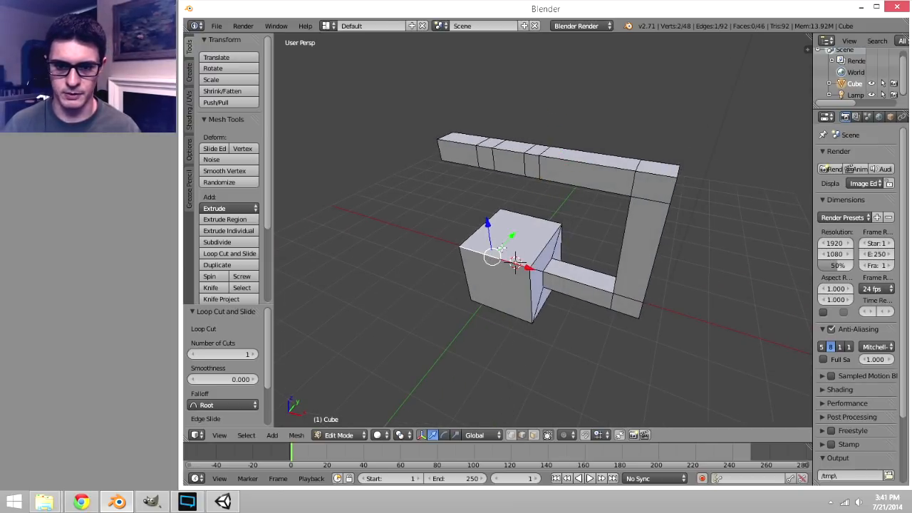
pyautogui.press('g')
pyautogui.press('y')
pyautogui.click(508, 253)
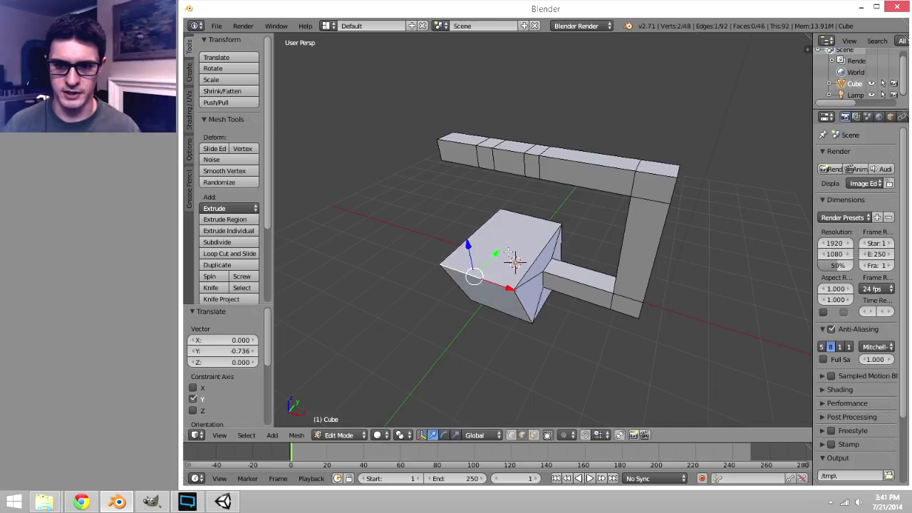
pyautogui.rightClick(528, 216)
pyautogui.press('g')
pyautogui.press('y')
pyautogui.click(552, 193)
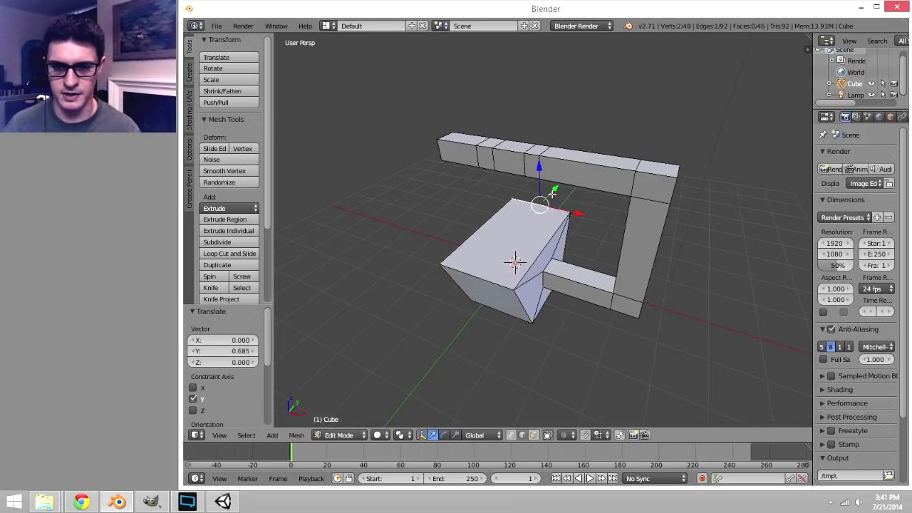
# - Undo the moves of both top edges of the cube
pyautogui.hotkey('ctrl', 'z')
pyautogui.hotkey('ctrl', 'z')
pyautogui.hotkey('ctrl', 'z')
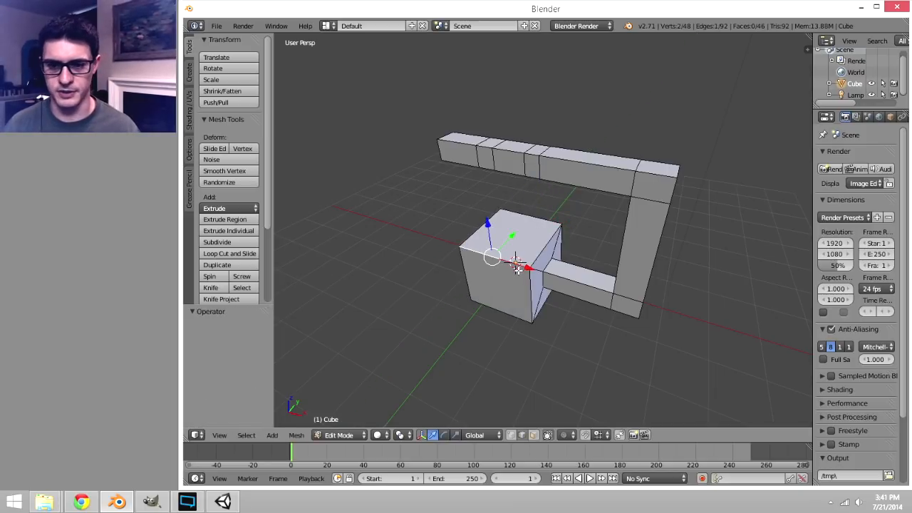
# - Scale the cube's two opposite top edges apart along global Y by a factor of about 1.943
pyautogui.keyDown('shift'); pyautogui.rightClick(541, 219); pyautogui.keyUp('shift')
pyautogui.press('s')
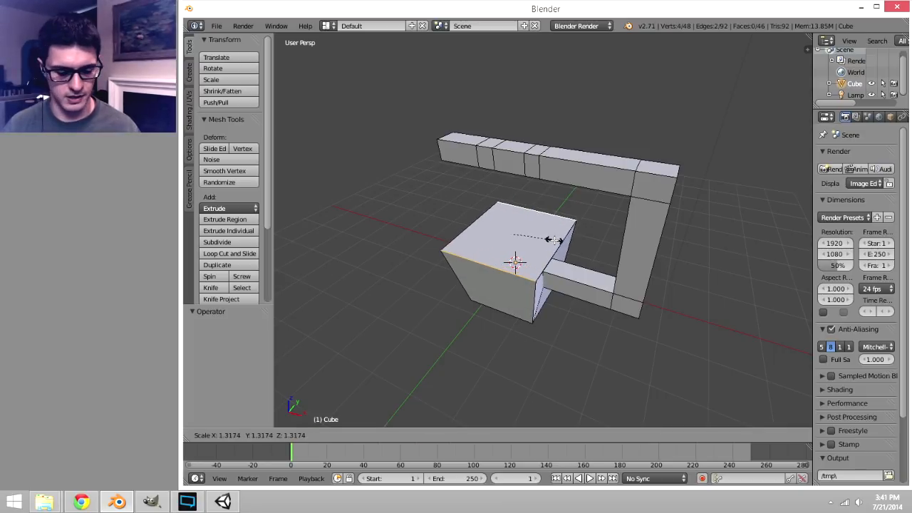
pyautogui.press('x')
pyautogui.press('y')
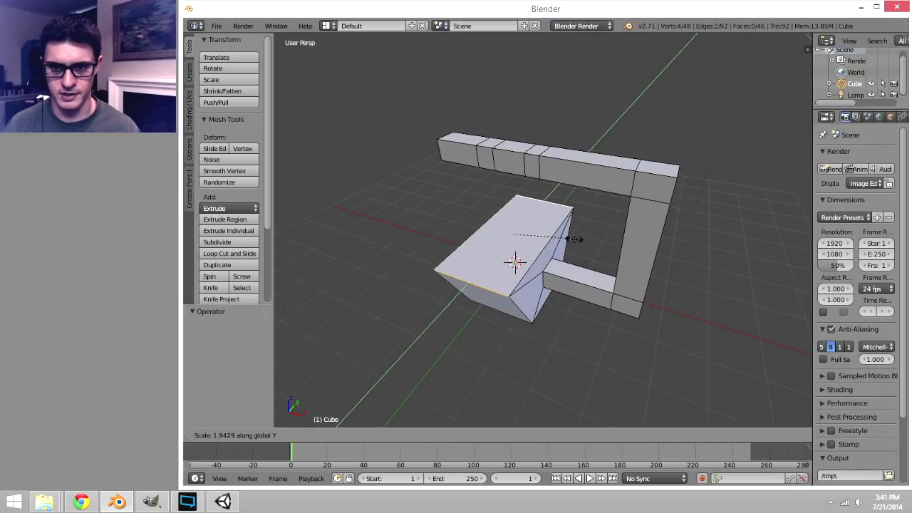
pyautogui.click(574, 239)
# - Extrude the upper arm's two narrow side faces between the loop cuts outward by about 1.294 along negative Y
pyautogui.rightClick(489, 157)
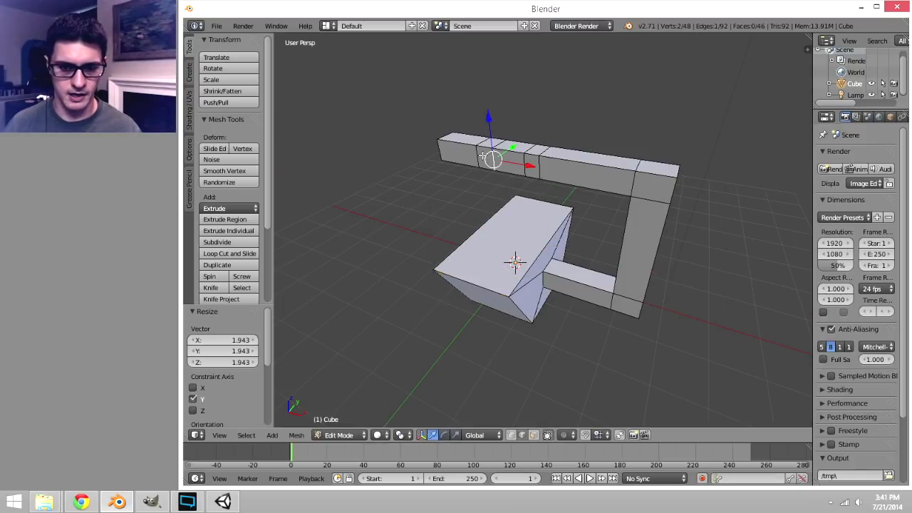
pyautogui.press('a')
pyautogui.rightClick(489, 156)
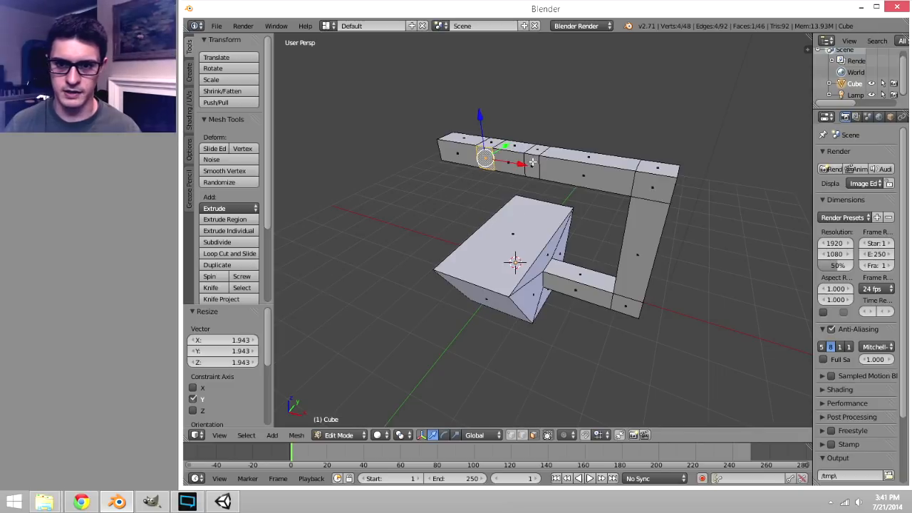
pyautogui.keyDown('shift'); pyautogui.rightClick(534, 164); pyautogui.keyUp('shift')
pyautogui.moveTo(554, 192); pyautogui.dragTo(516, 194, button='middle')
pyautogui.press('e')
pyautogui.click(563, 237)
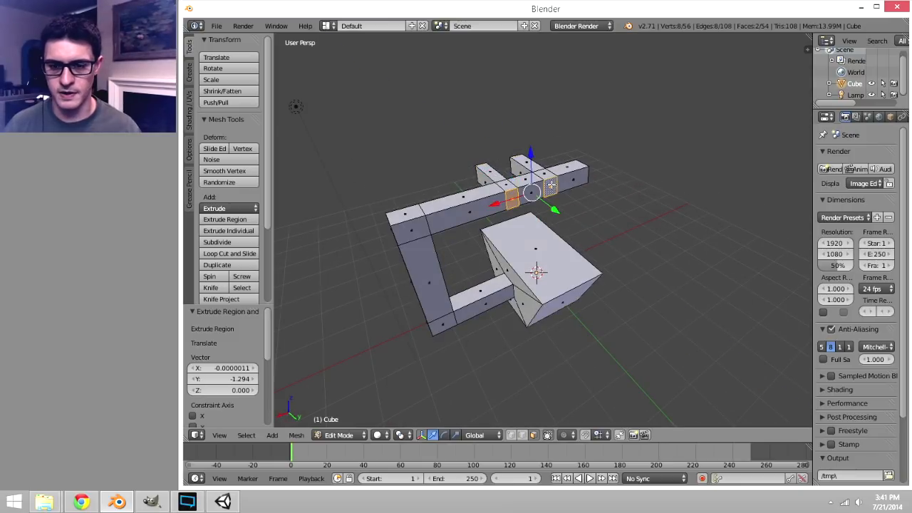
# - Extrude the two matching narrow faces on the arm's opposite side outward to complete both crossbars, and return to Object Mode
pyautogui.press('e')
pyautogui.click(577, 209)
pyautogui.moveTo(577, 209); pyautogui.dragTo(596, 251, button='middle')
pyautogui.rightClick(519, 283)
pyautogui.moveTo(552, 277); pyautogui.dragTo(520, 283)
pyautogui.moveTo(612, 244); pyautogui.dragTo(599, 260, button='middle')
pyautogui.press('Tab')
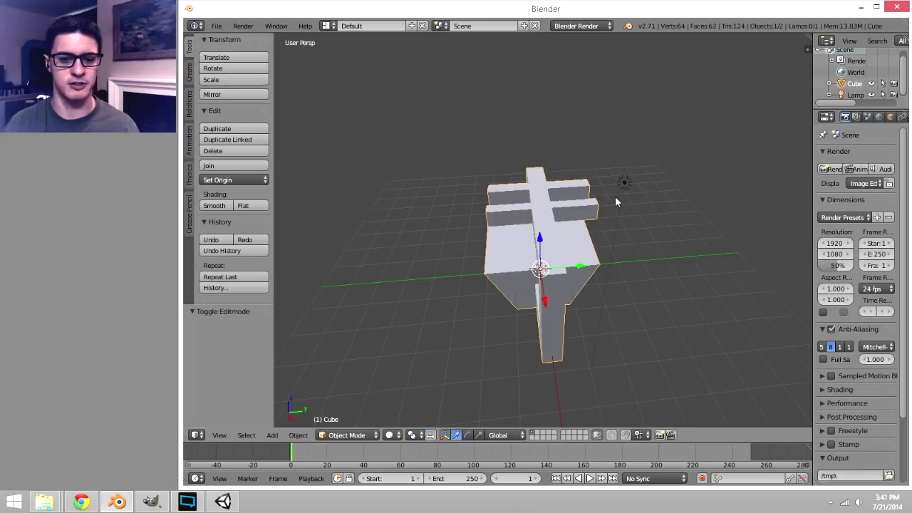
# - Move the lamp about -0.294 along X and about -0.271 along Y
pyautogui.rightClick(625, 183)
pyautogui.moveTo(625, 183); pyautogui.dragTo(558, 240, button='middle')
pyautogui.moveTo(612, 277); pyautogui.dragTo(606, 264)
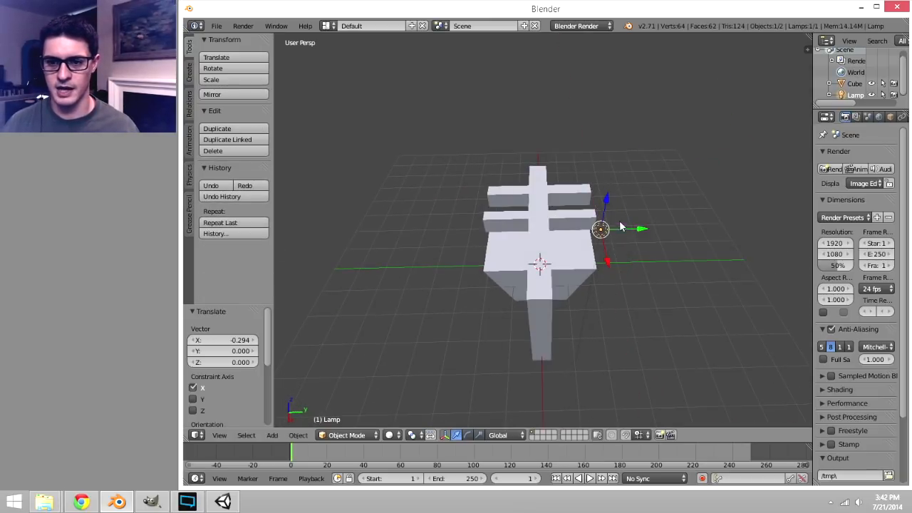
pyautogui.moveTo(632, 229); pyautogui.dragTo(616, 238)
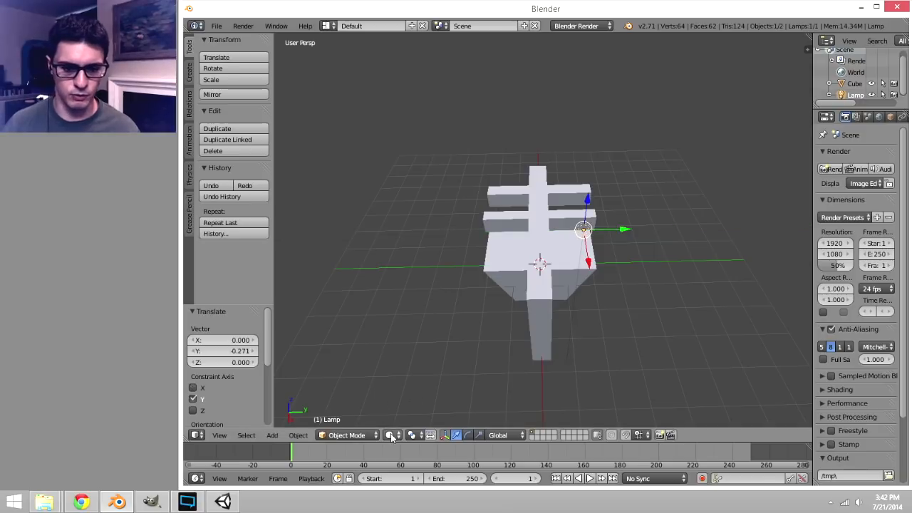
# - Show the viewport in Rendered shading and examine the lighting and shadows on the model
pyautogui.click(392, 435)
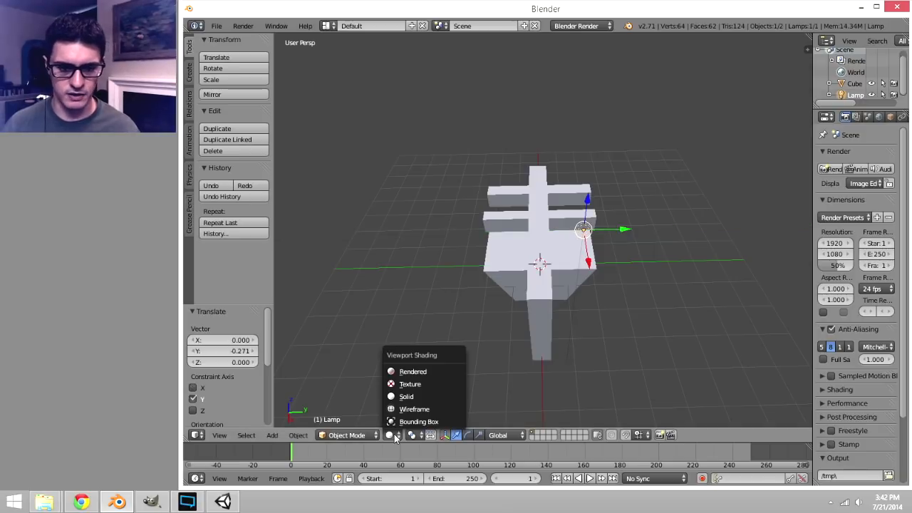
pyautogui.click(411, 372)
pyautogui.moveTo(488, 324); pyautogui.dragTo(559, 306, button='middle')
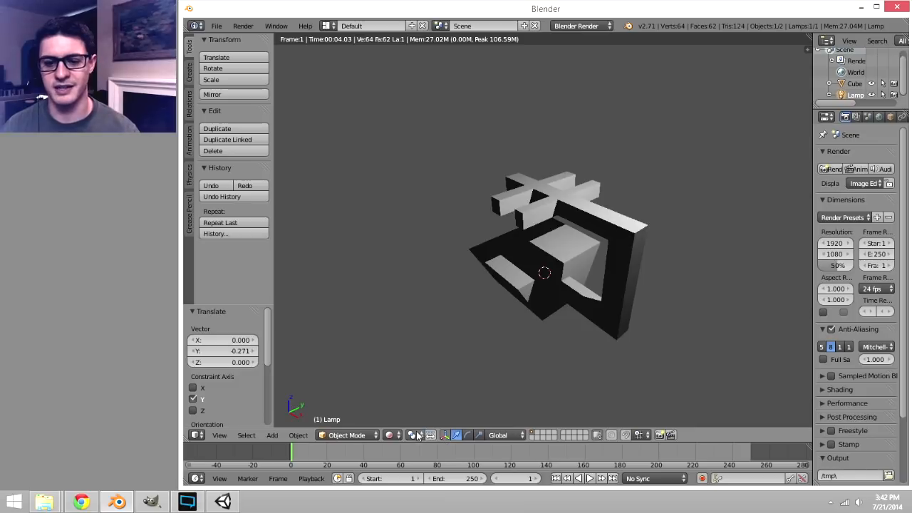
# - Change the render engine to Cycles Render and inspect the model's shading from different angles
pyautogui.click(584, 26)
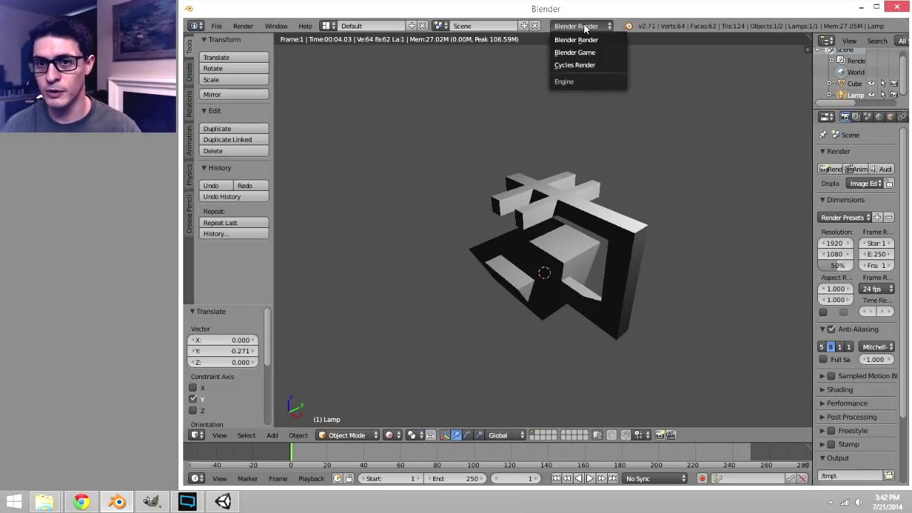
pyautogui.click(588, 65)
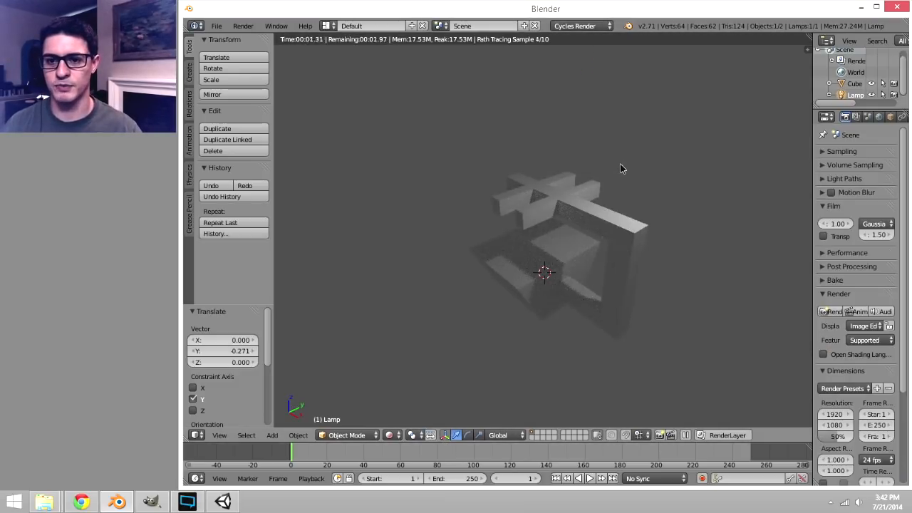
pyautogui.moveTo(620, 169); pyautogui.dragTo(595, 230, button='middle')
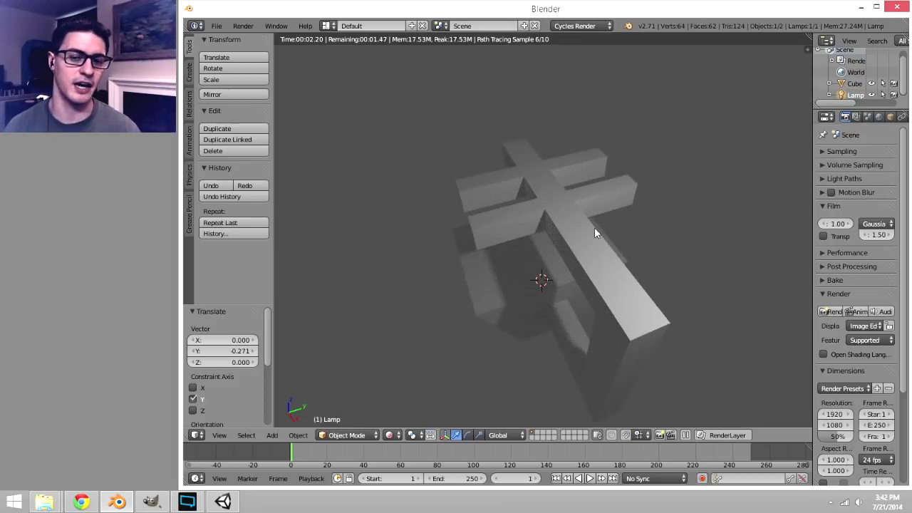
pyautogui.moveTo(579, 222); pyautogui.dragTo(621, 209, button='middle')
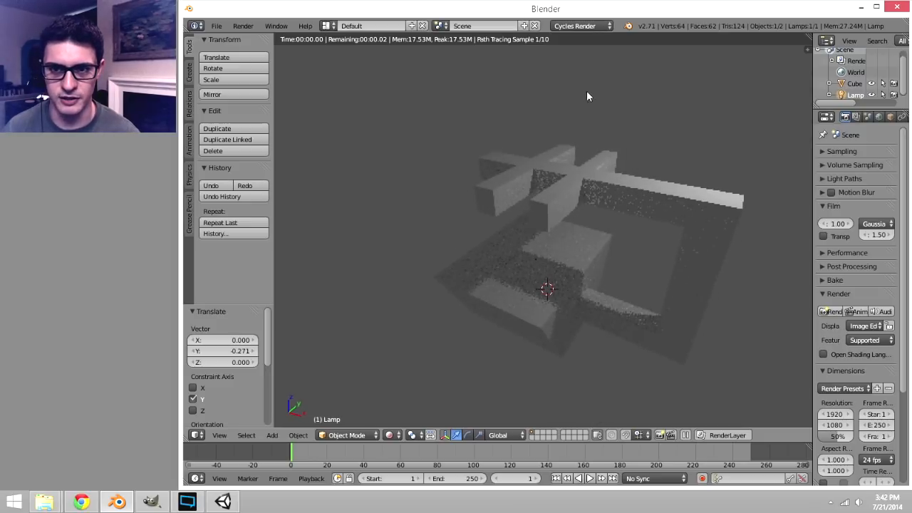
# - Compare the engines by switching the preview to Blender Render and back to Cycles Render
pyautogui.click(592, 26)
pyautogui.click(577, 40)
pyautogui.moveTo(697, 206)
pyautogui.mouseDown(button='middle')
pyautogui.moveTo(663, 224)
pyautogui.moveTo(599, 37)
pyautogui.mouseUp(button='middle')
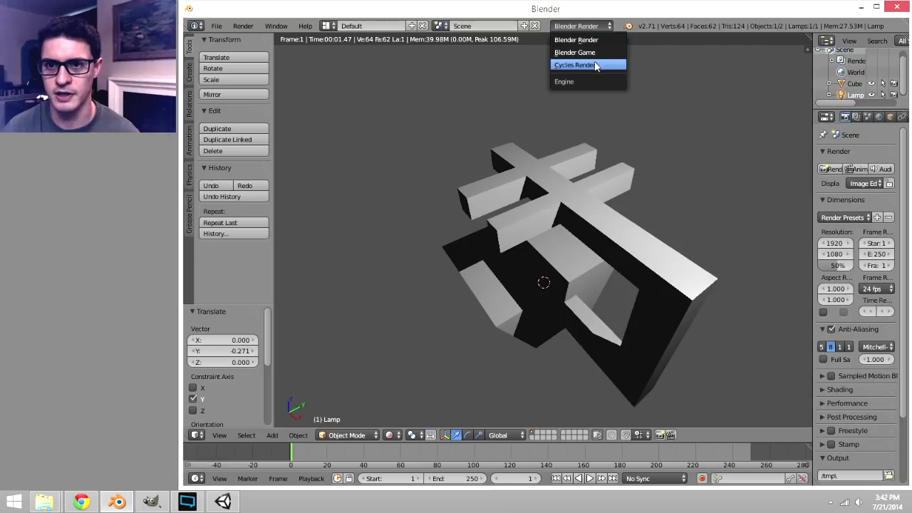
pyautogui.click(581, 65)
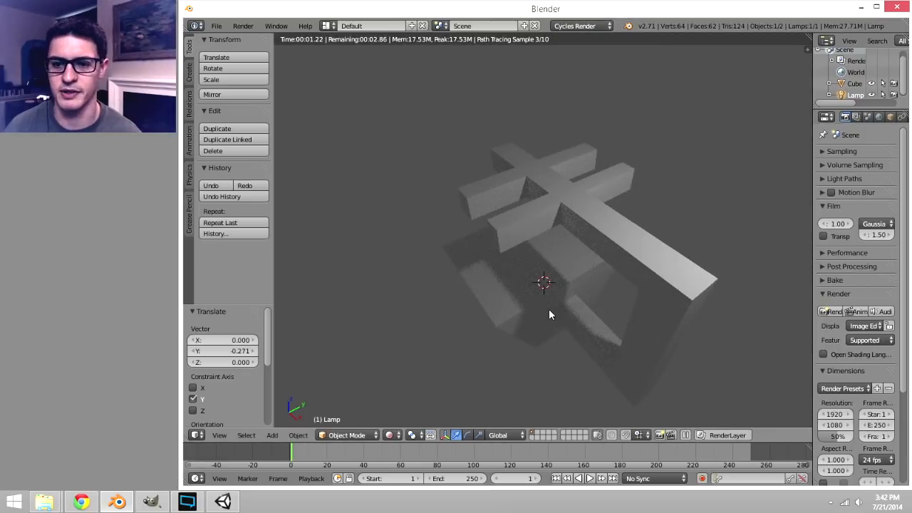
pyautogui.moveTo(549, 308); pyautogui.dragTo(561, 283, button='middle')
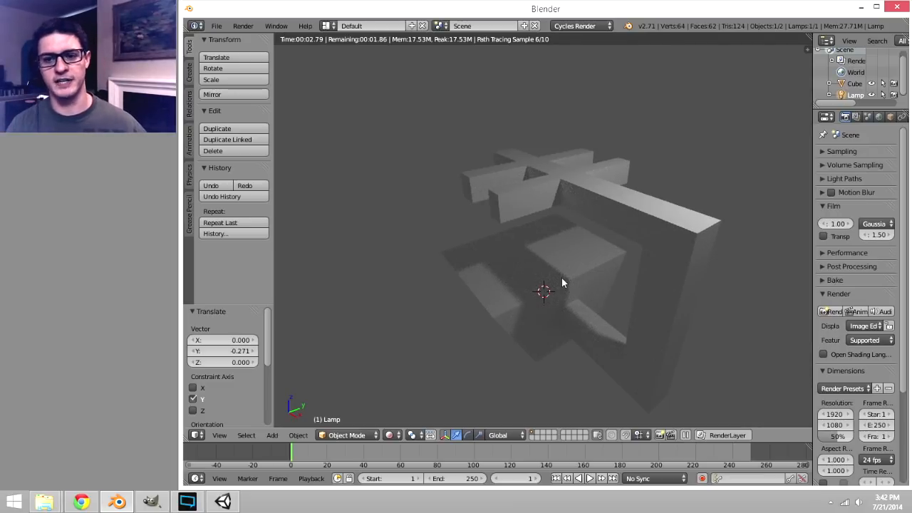
# - Return the viewport to Solid shading and move the lamp about -1.451 along X, above the model
pyautogui.click(391, 435)
pyautogui.click(406, 396)
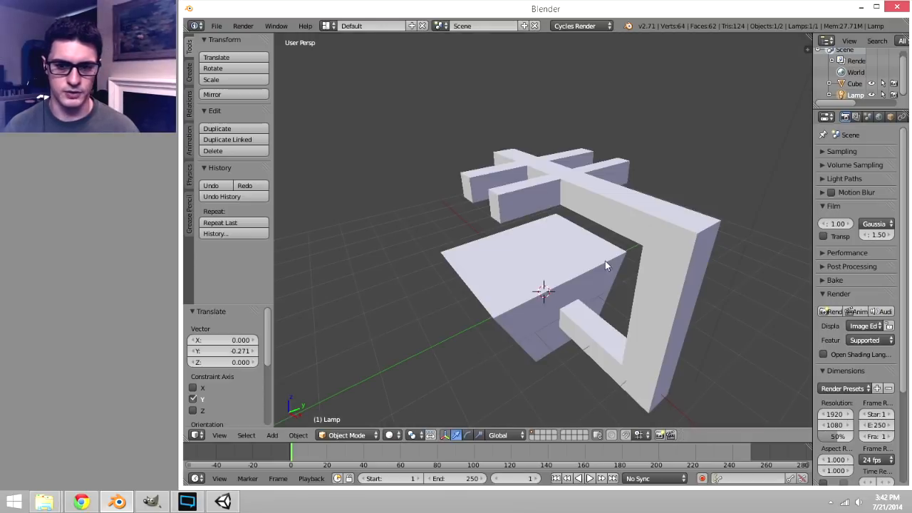
pyautogui.scroll(-2, 641, 214)
pyautogui.moveTo(658, 202); pyautogui.dragTo(607, 275, button='middle')
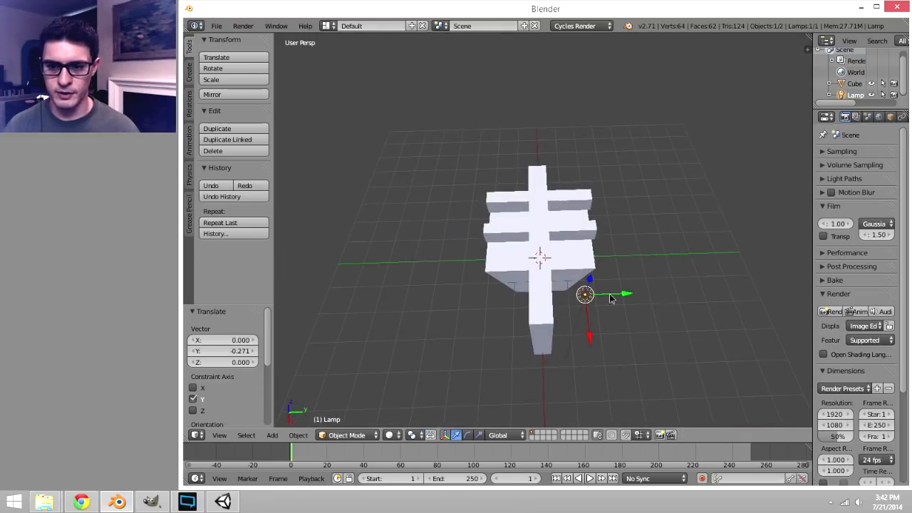
pyautogui.moveTo(611, 298); pyautogui.dragTo(573, 263)
pyautogui.moveTo(574, 263); pyautogui.dragTo(490, 360, button='middle')
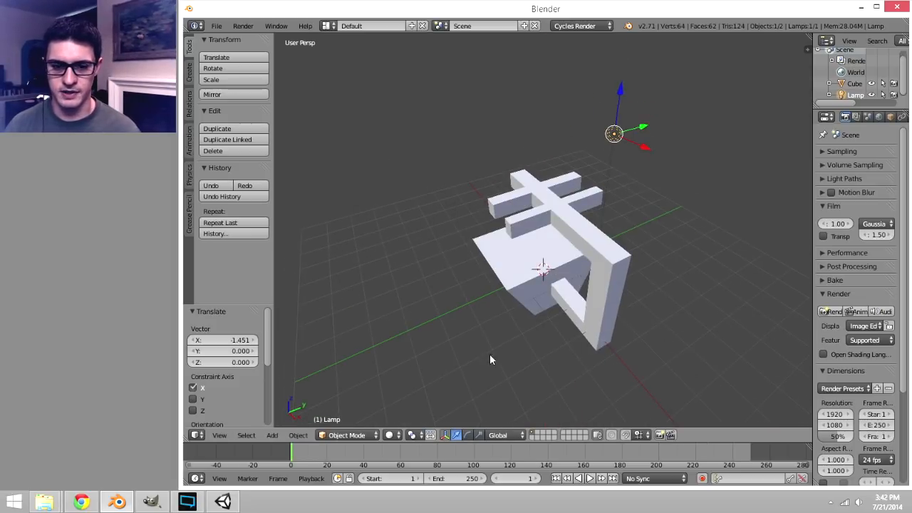
# - Preview the moved lamp's shadows on the model in Rendered viewport shading
pyautogui.click(416, 435)
pyautogui.click(416, 357)
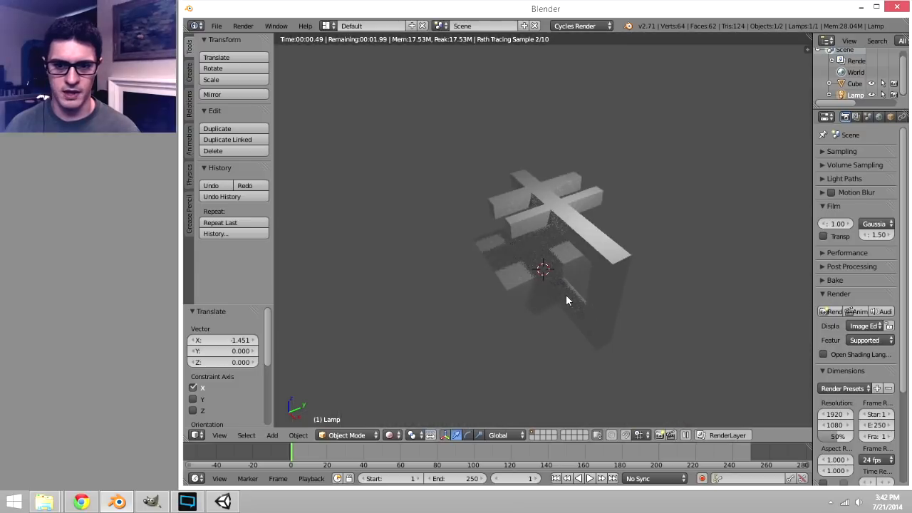
pyautogui.moveTo(566, 294); pyautogui.dragTo(587, 293, button='middle')
pyautogui.scroll(3, 511, 278)
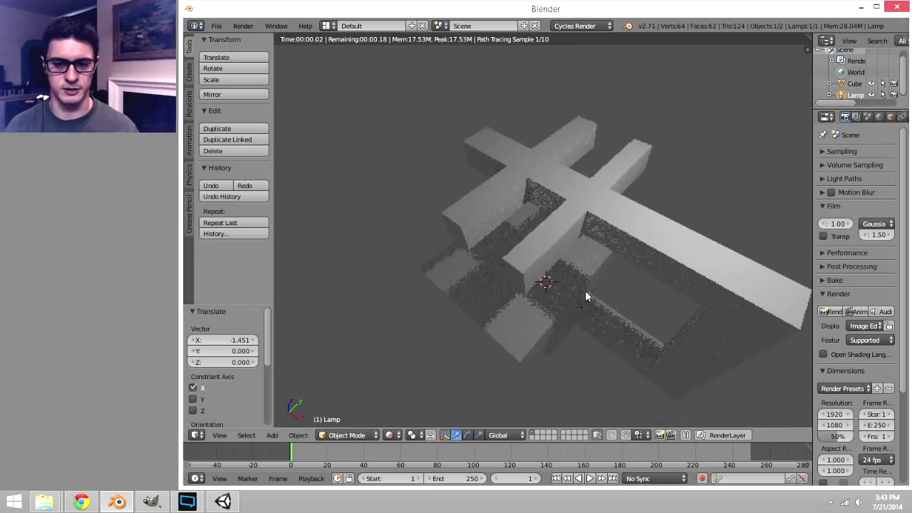
# - Set the viewport shading back to Solid and widen the outliner and properties area
pyautogui.click(389, 436)
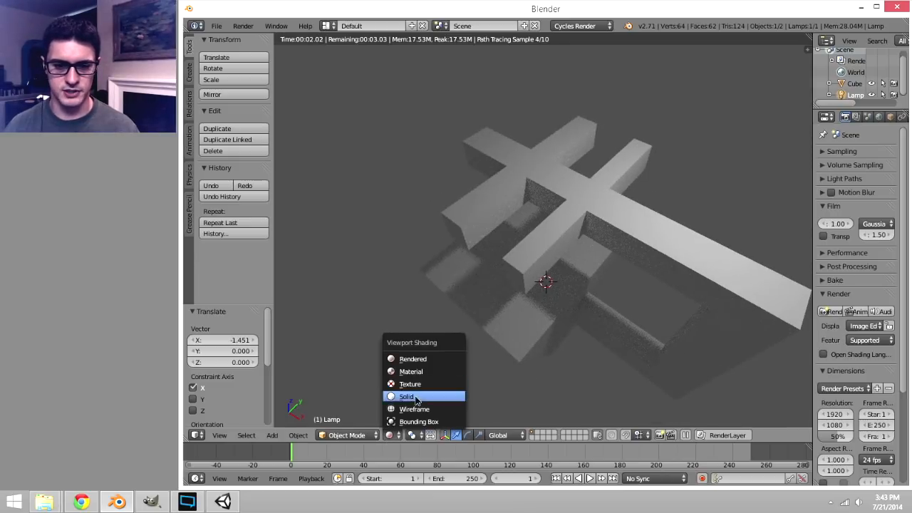
pyautogui.click(413, 395)
pyautogui.scroll(-4, 678, 199)
pyautogui.moveTo(669, 207); pyautogui.dragTo(676, 155, button='middle')
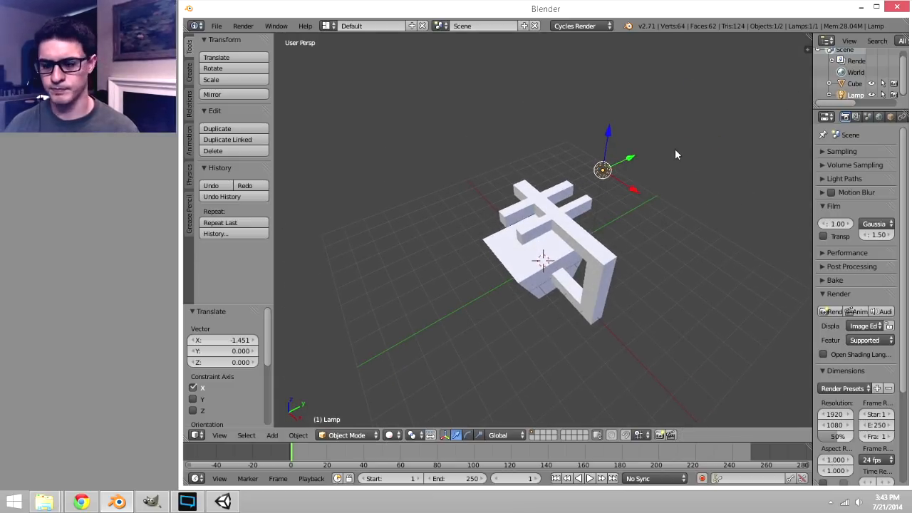
pyautogui.moveTo(814, 162); pyautogui.dragTo(721, 167)
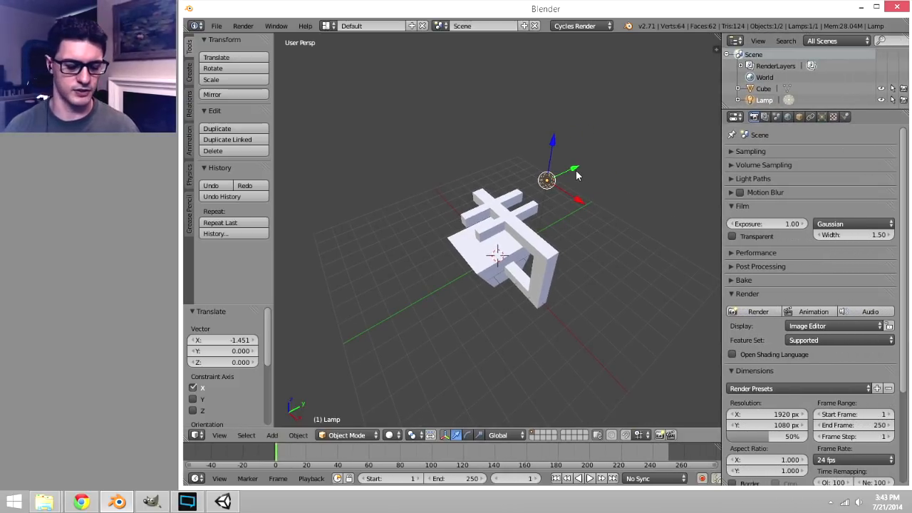
# - Duplicate the lamp, offsetting the copy by about -1.643 in X, -1.825 in Y and 0.284 in Z
pyautogui.hotkey('shift', 'd')
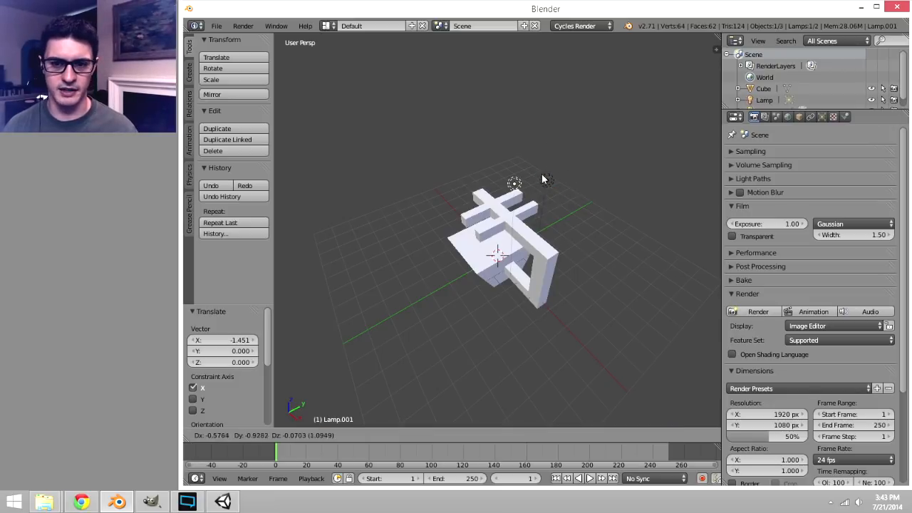
pyautogui.click(501, 161)
pyautogui.moveTo(506, 214); pyautogui.dragTo(560, 158, button='middle')
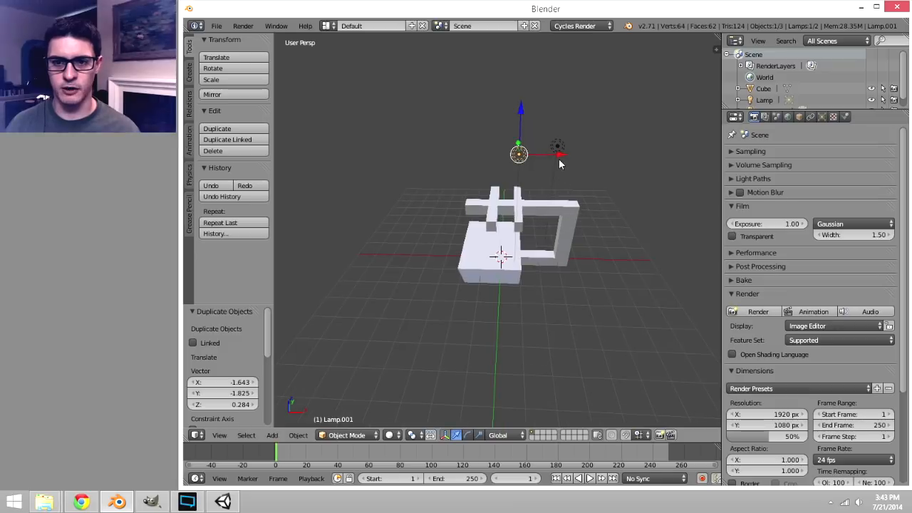
# - Reposition the duplicate lamp about -0.697 along X, adjust its height along Z, and shift it another -0.301 along X
pyautogui.press('g')
pyautogui.press('x')
pyautogui.click(536, 158)
pyautogui.press('g')
pyautogui.press('z')
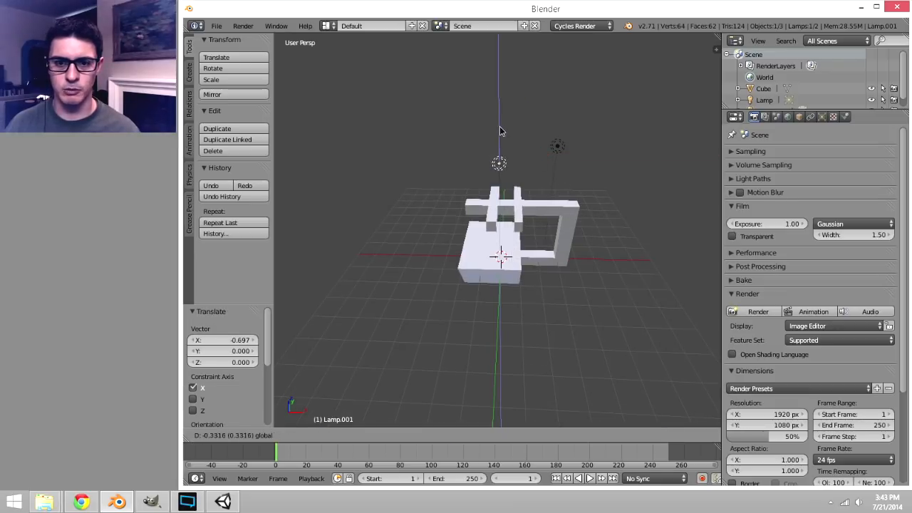
pyautogui.click(501, 149)
pyautogui.press('g')
pyautogui.press('x')
pyautogui.click(530, 182)
pyautogui.moveTo(530, 182); pyautogui.dragTo(470, 187, button='middle')
# - Enable nodes for the duplicate lamp and show the viewport in Rendered shading
pyautogui.click(822, 117)
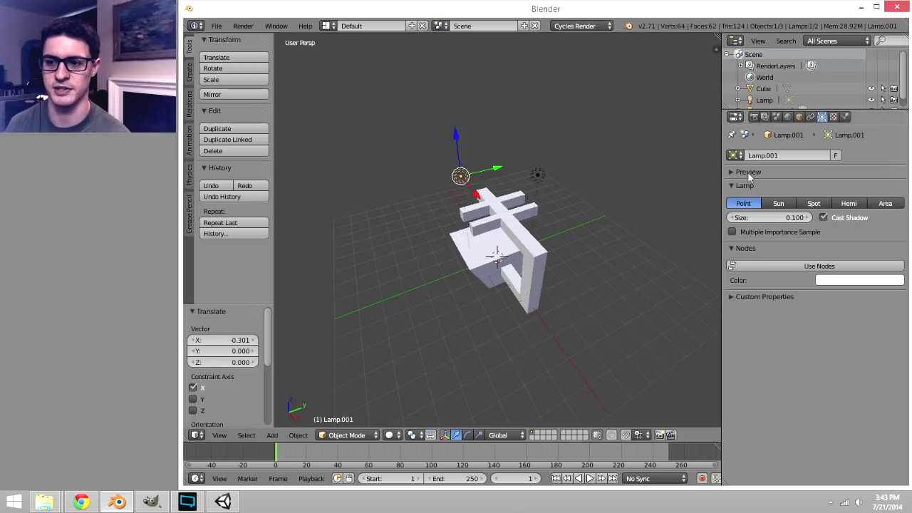
pyautogui.click(818, 267)
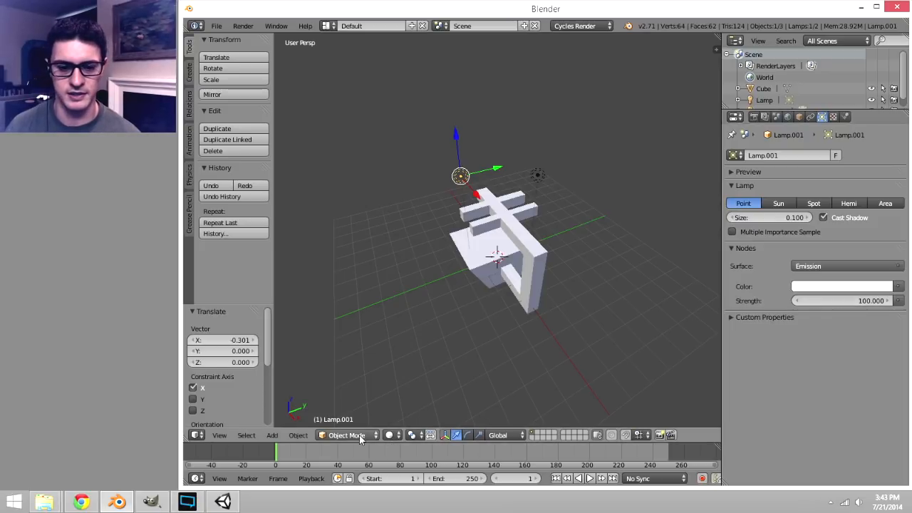
pyautogui.click(392, 435)
pyautogui.click(414, 359)
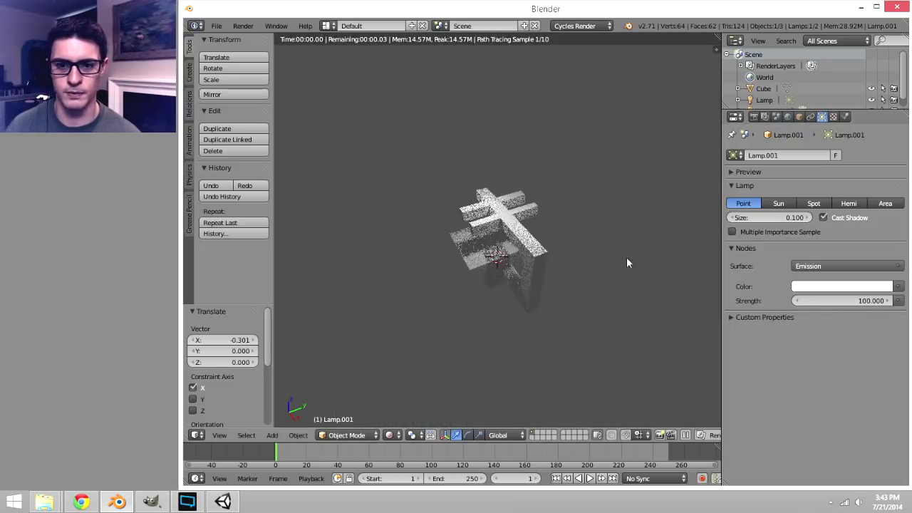
# - Try cyan as the duplicate lamp's emission color and settle on bright green
pyautogui.click(850, 287)
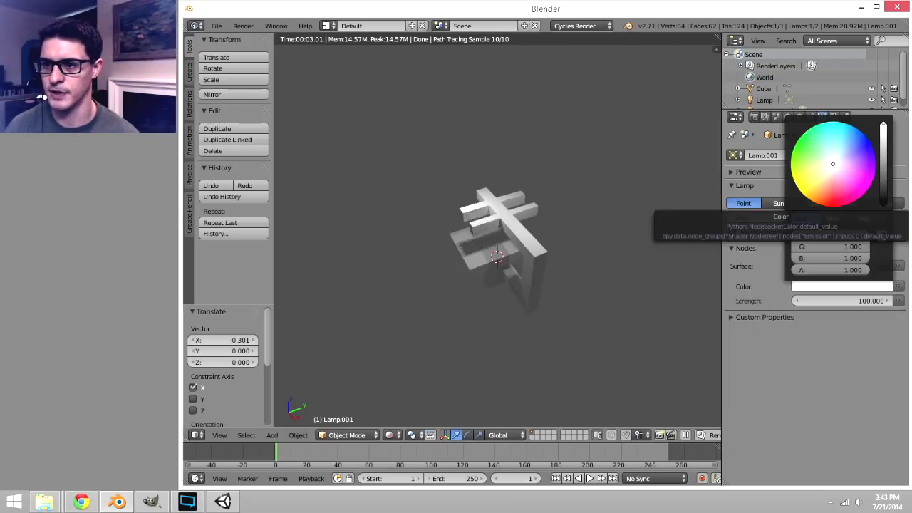
pyautogui.moveTo(833, 164); pyautogui.dragTo(833, 123)
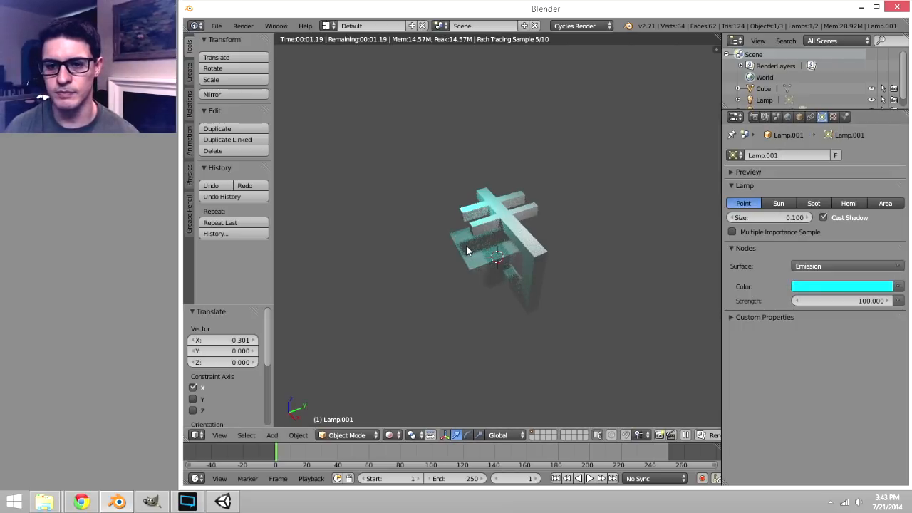
pyautogui.click(819, 285)
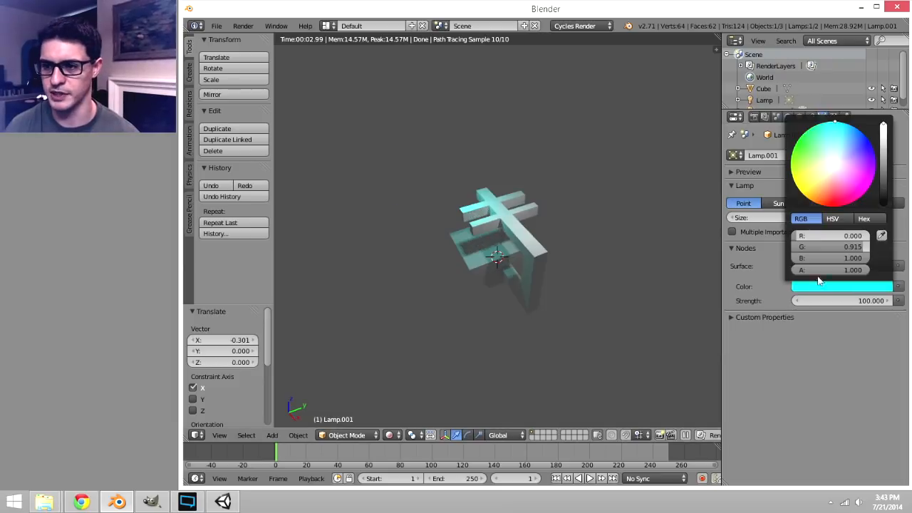
pyautogui.moveTo(800, 152); pyautogui.dragTo(799, 145)
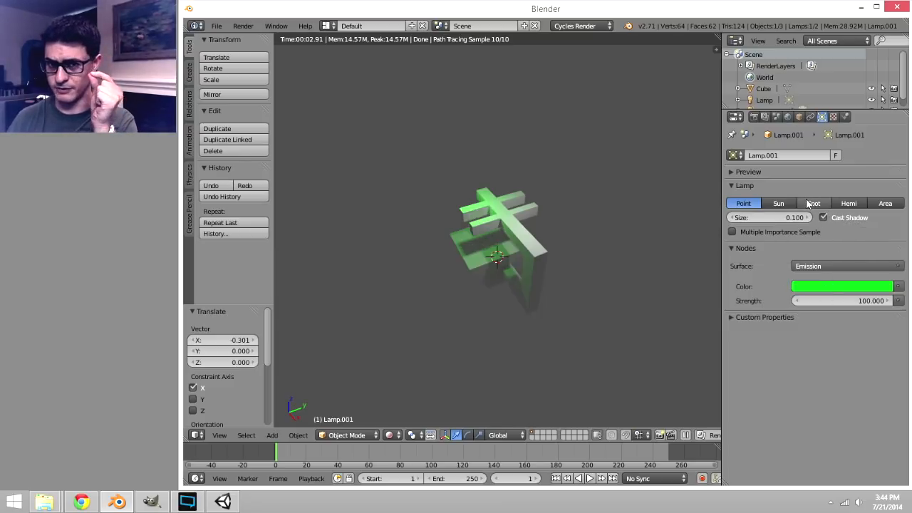
# - Set the green duplicate lamp's size to about 0.211 and try an emission strength of 1000
pyautogui.moveTo(802, 217); pyautogui.dragTo(825, 217)
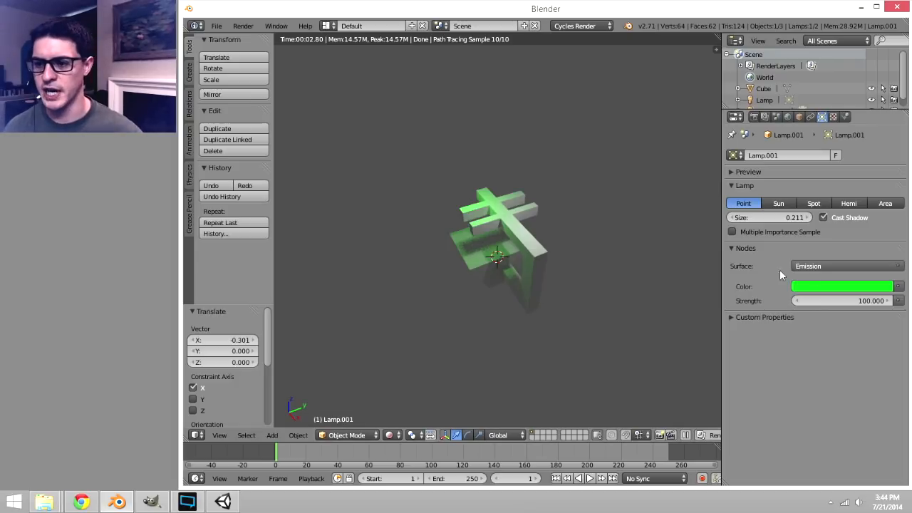
pyautogui.moveTo(862, 301)
pyautogui.mouseDown()
pyautogui.moveTo(873, 301)
pyautogui.moveTo(860, 302)
pyautogui.mouseUp()
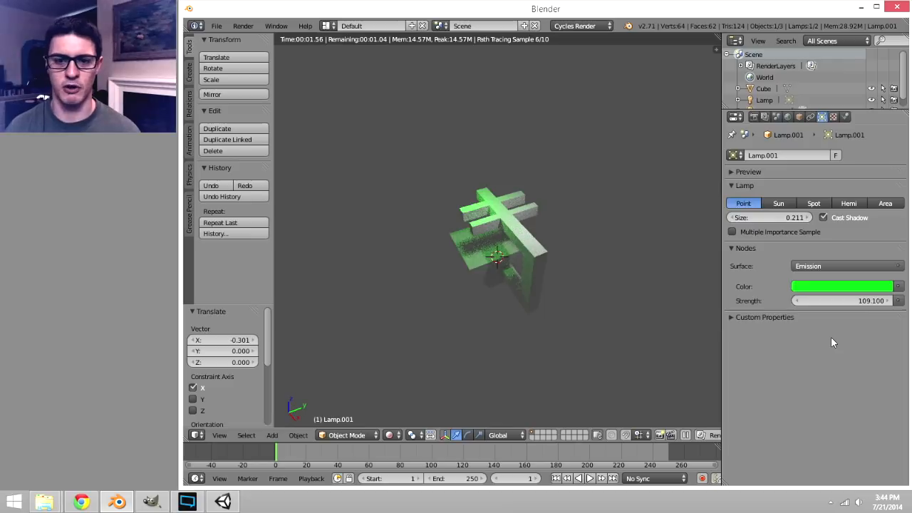
pyautogui.click(868, 304)
pyautogui.write('1000')
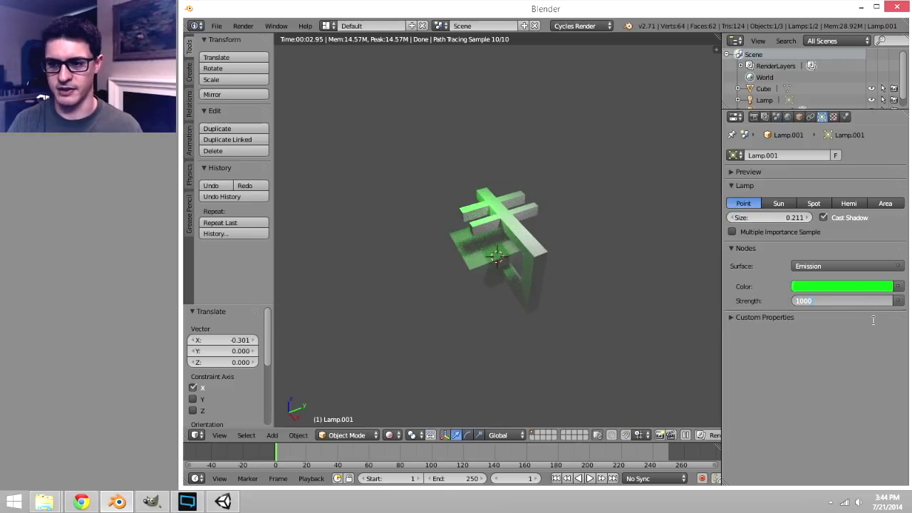
pyautogui.press('Return')
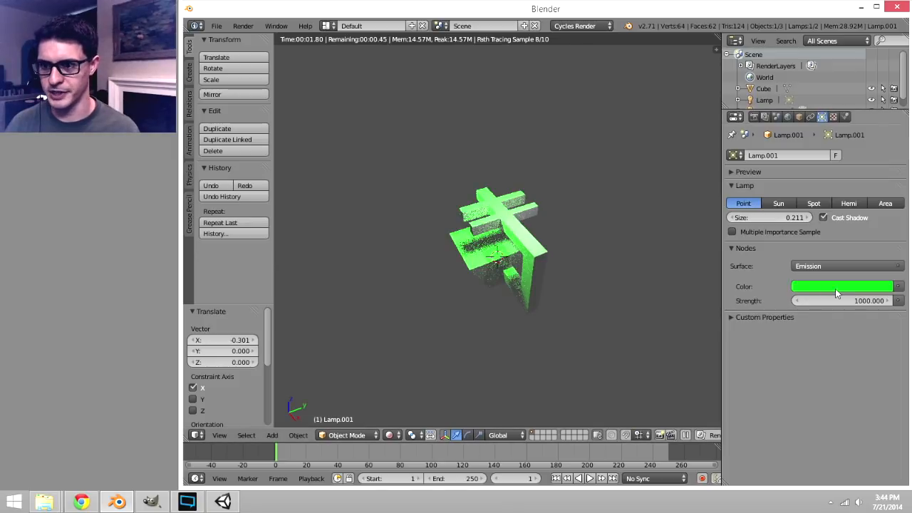
# - Set the green lamp's emission strength to 50 and inspect the resulting light on the model up close
pyautogui.click(845, 300)
pyautogui.write('50')
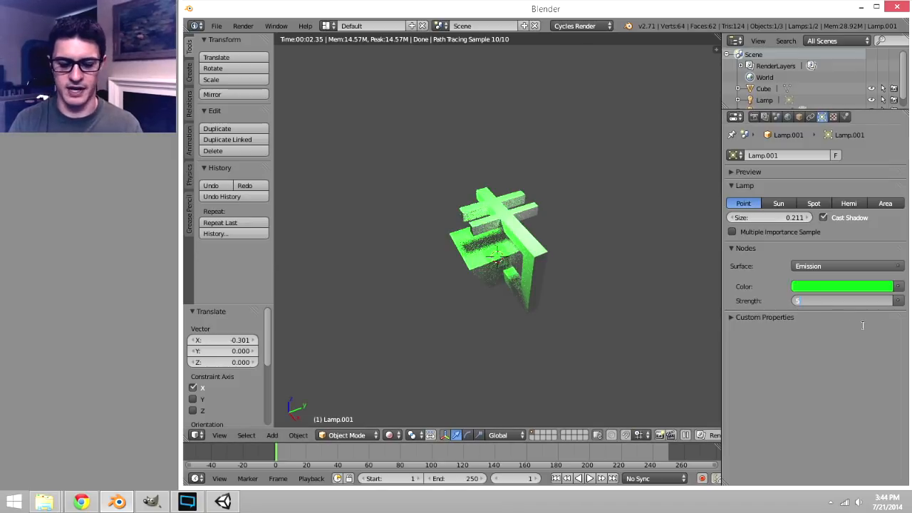
pyautogui.press('Return')
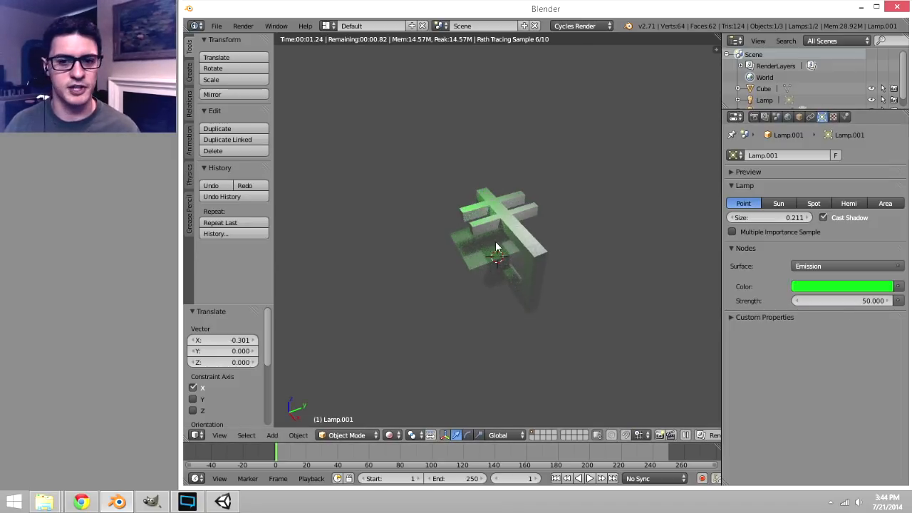
pyautogui.moveTo(495, 241); pyautogui.dragTo(512, 247, button='middle')
pyautogui.scroll(3, 512, 248)
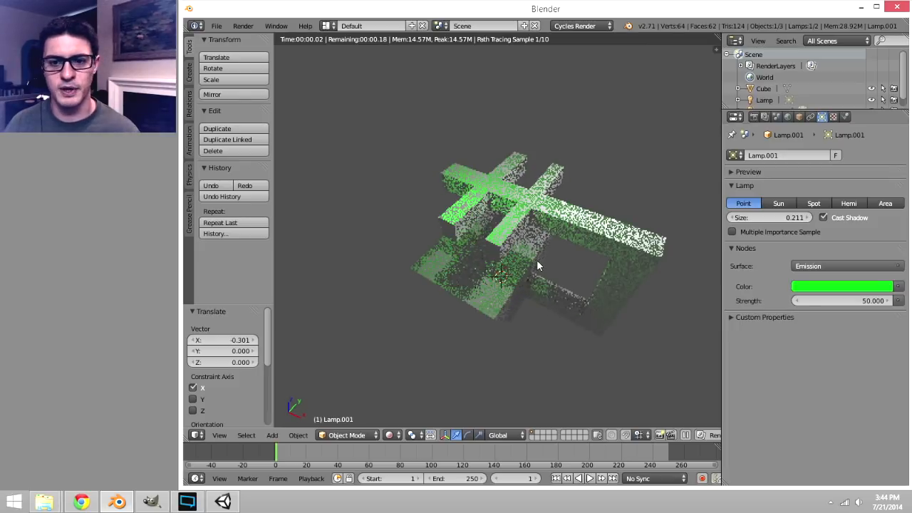
pyautogui.scroll(1, 537, 260)
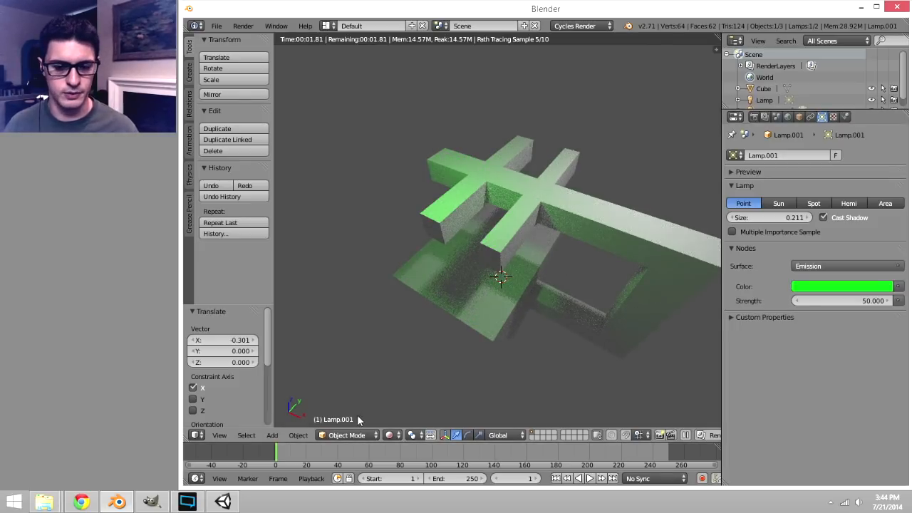
# - Take the viewport out of Rendered shading, select the original lamp and enable nodes for it
pyautogui.click(389, 435)
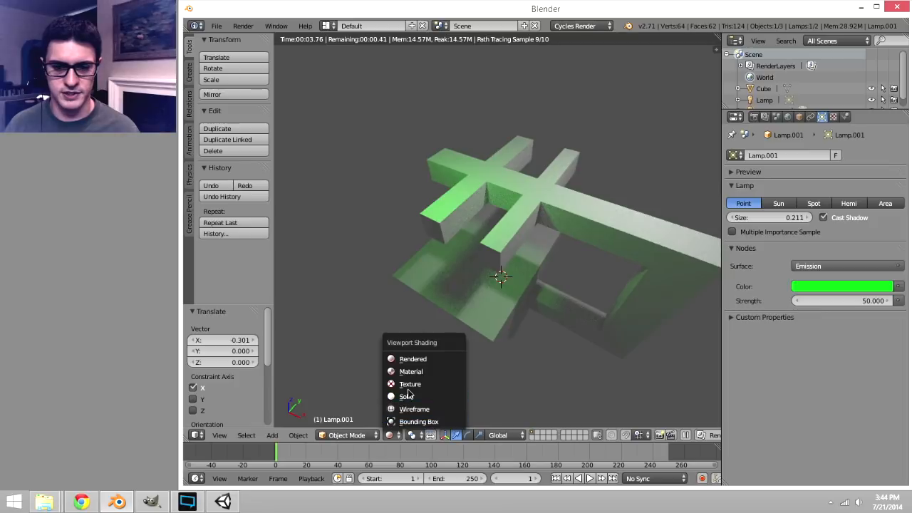
pyautogui.click(407, 392)
pyautogui.scroll(-5, 579, 283)
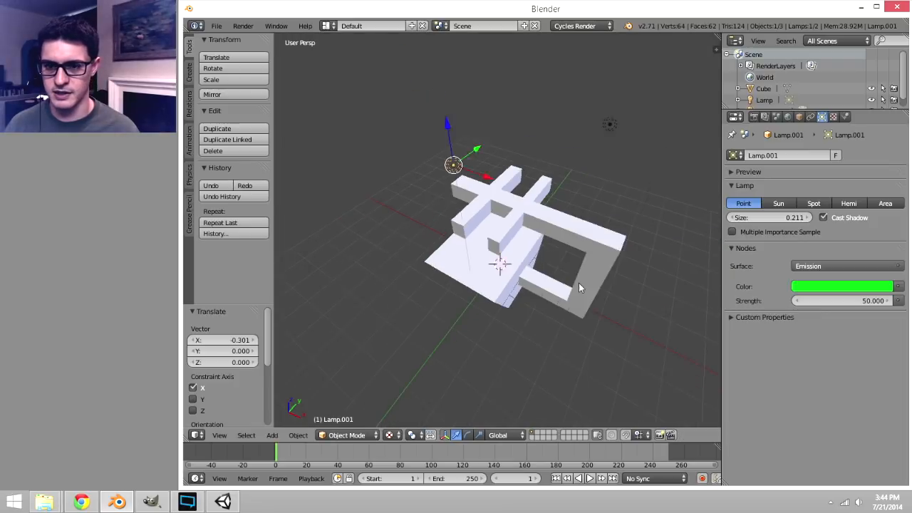
pyautogui.rightClick(559, 171)
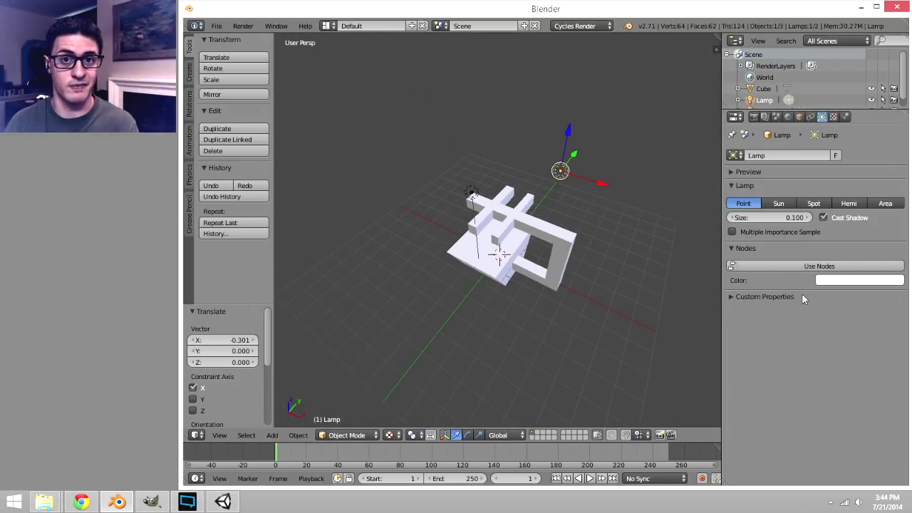
pyautogui.click(820, 265)
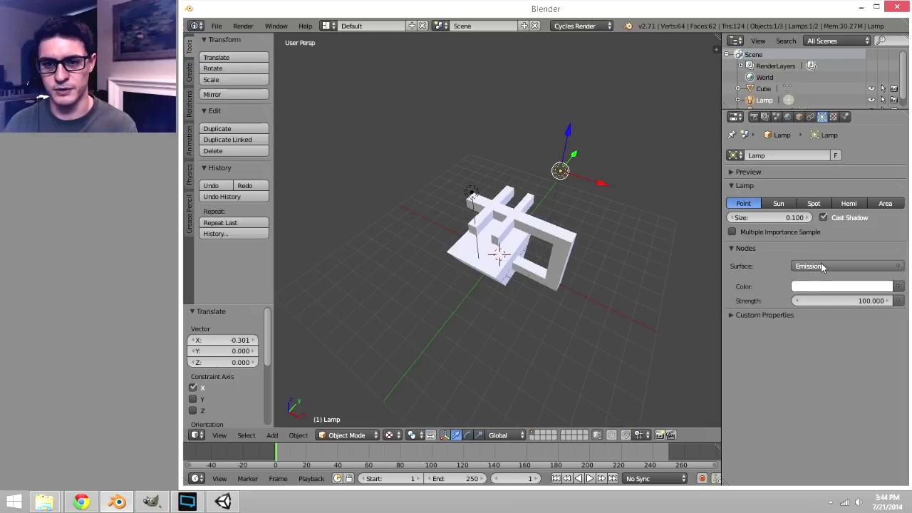
# - Examine the combined white and green lighting on the model from several angles in Rendered shading
pyautogui.moveTo(524, 224); pyautogui.dragTo(529, 258, button='middle')
pyautogui.moveTo(519, 319); pyautogui.dragTo(523, 263, button='middle')
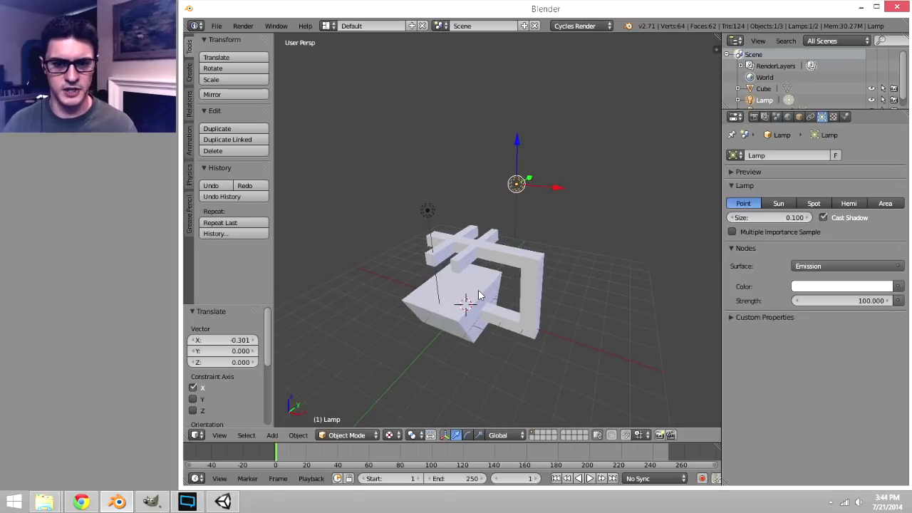
pyautogui.moveTo(478, 290); pyautogui.dragTo(487, 284, button='middle')
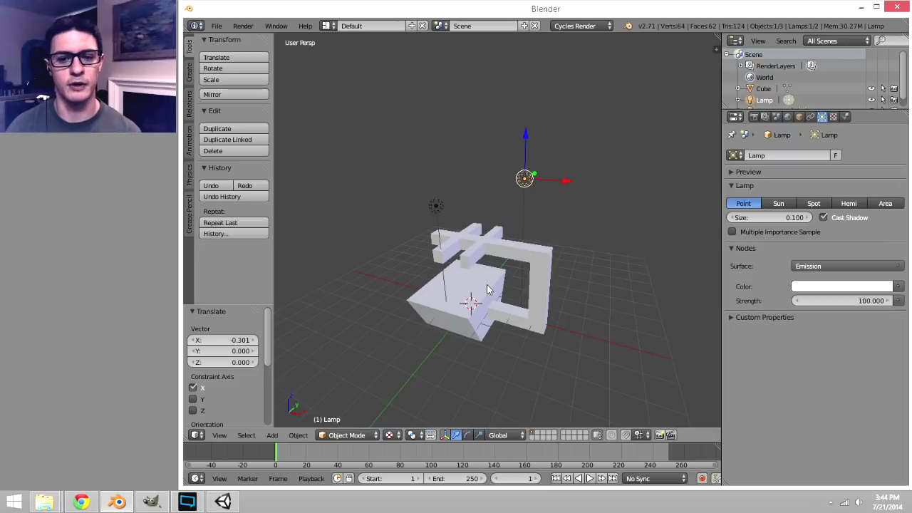
pyautogui.moveTo(488, 288); pyautogui.dragTo(470, 300, button='middle')
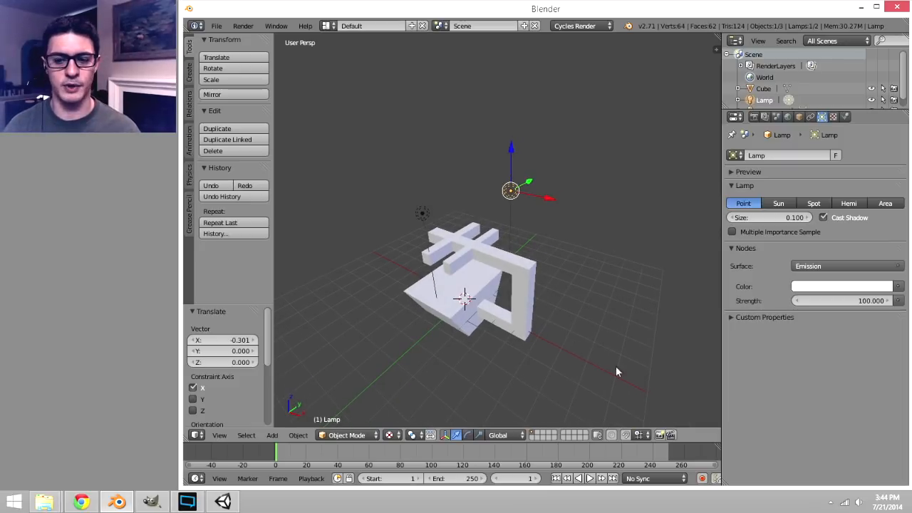
pyautogui.click(390, 435)
pyautogui.click(421, 359)
pyautogui.moveTo(421, 357); pyautogui.dragTo(565, 304, button='middle')
pyautogui.scroll(6, 503, 278)
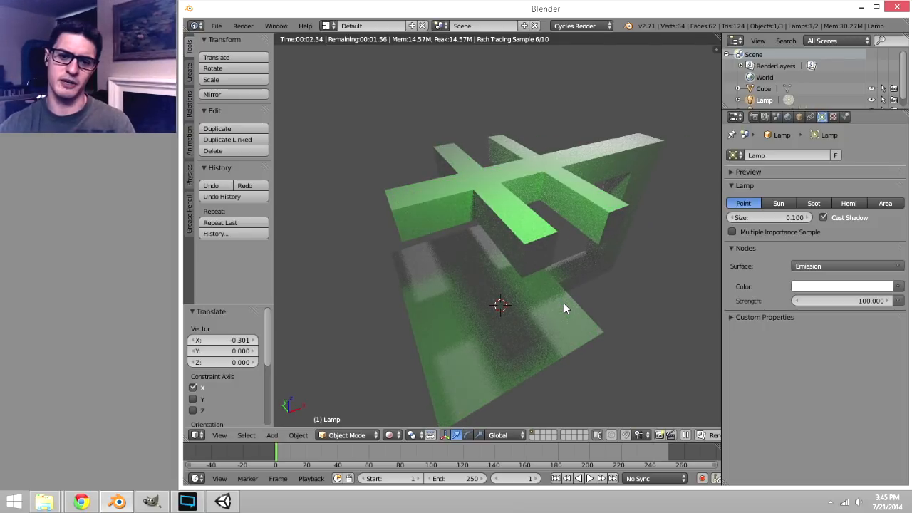
pyautogui.moveTo(564, 306); pyautogui.dragTo(461, 299, button='middle')
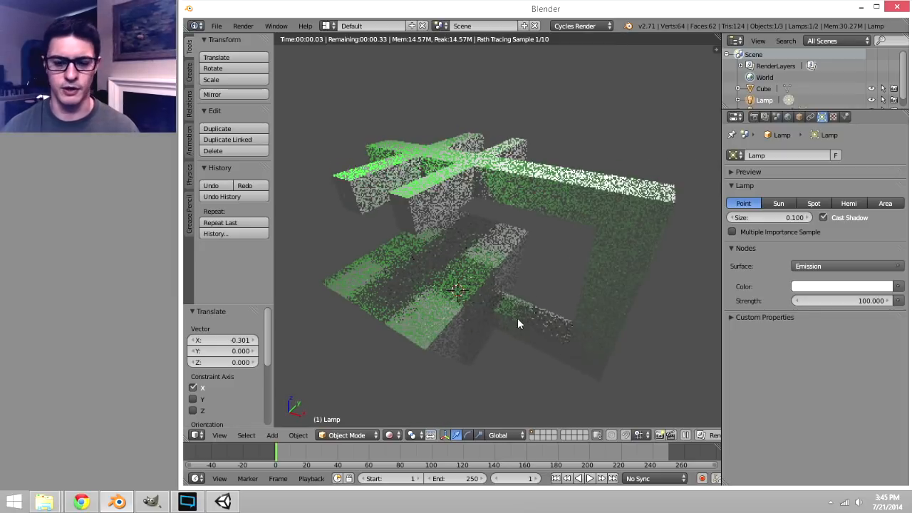
pyautogui.hotkey('ctrl', 'Up')
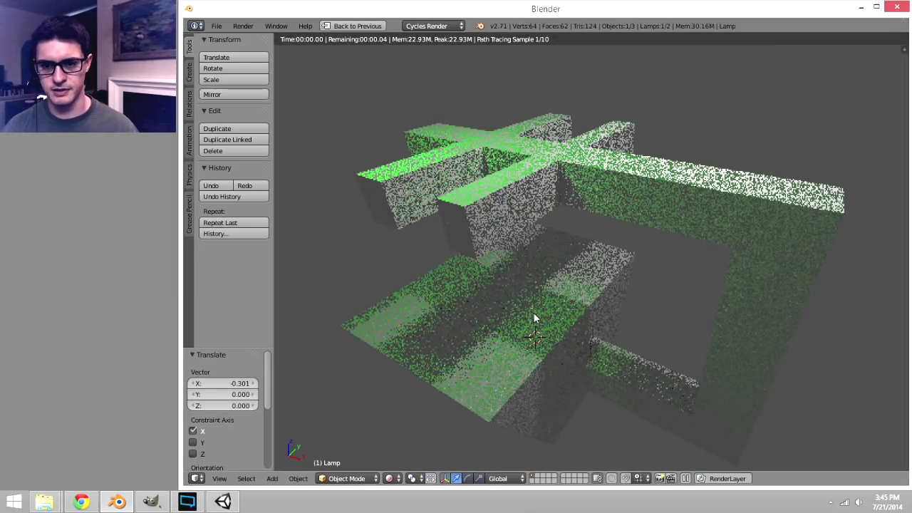
pyautogui.hotkey('ctrl', 'Up')
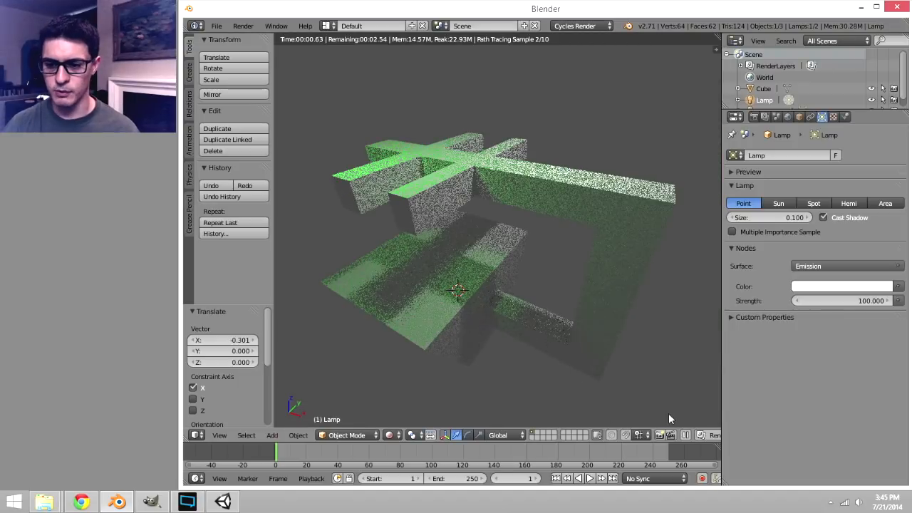
# - Leave Rendered shading, split the 3D view vertically, and turn the new area into a UV/Image Editor
pyautogui.click(394, 435)
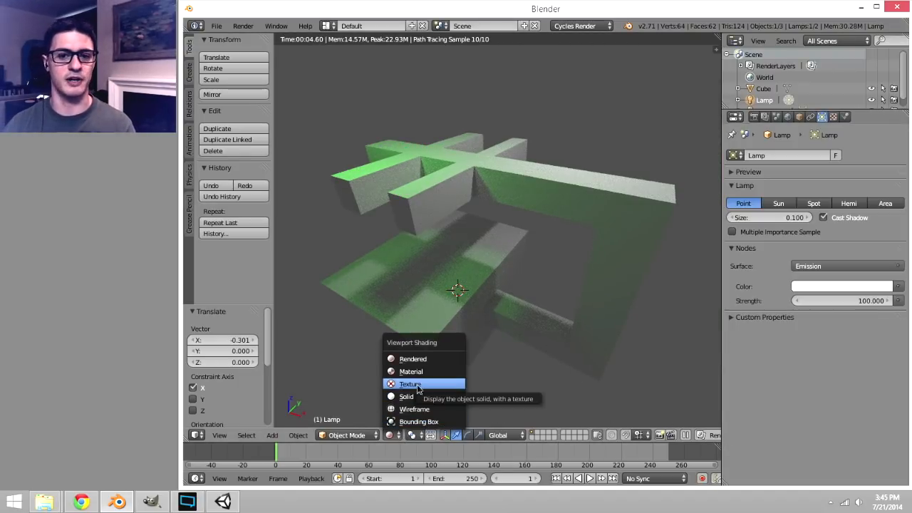
pyautogui.click(410, 397)
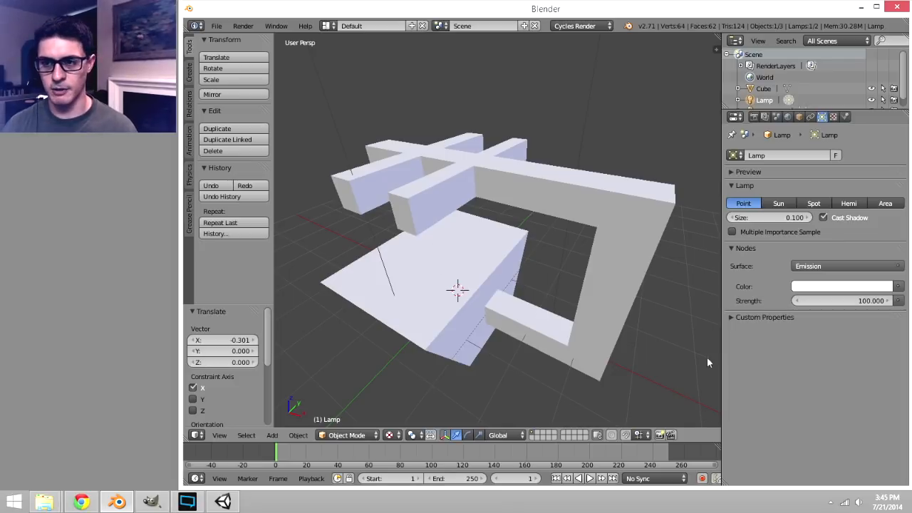
pyautogui.moveTo(715, 48); pyautogui.dragTo(449, 299)
pyautogui.click(462, 435)
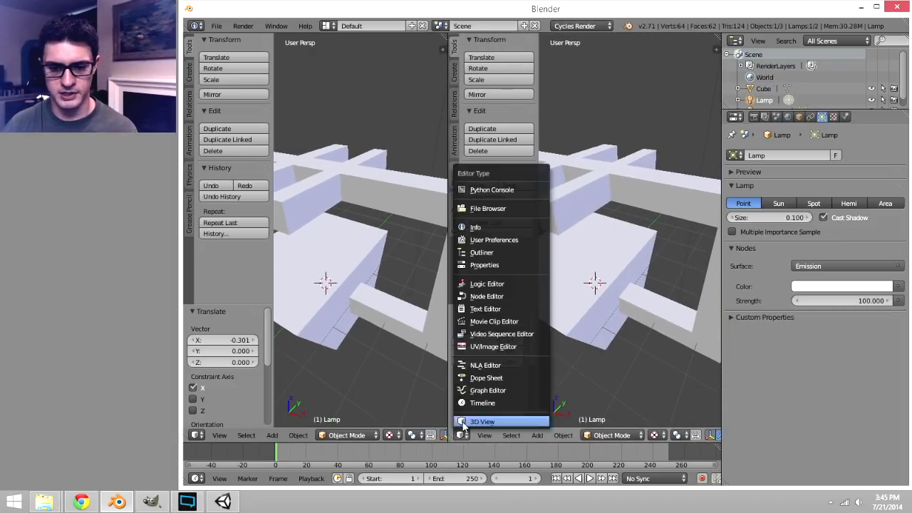
pyautogui.click(507, 346)
pyautogui.scroll(2, 605, 279)
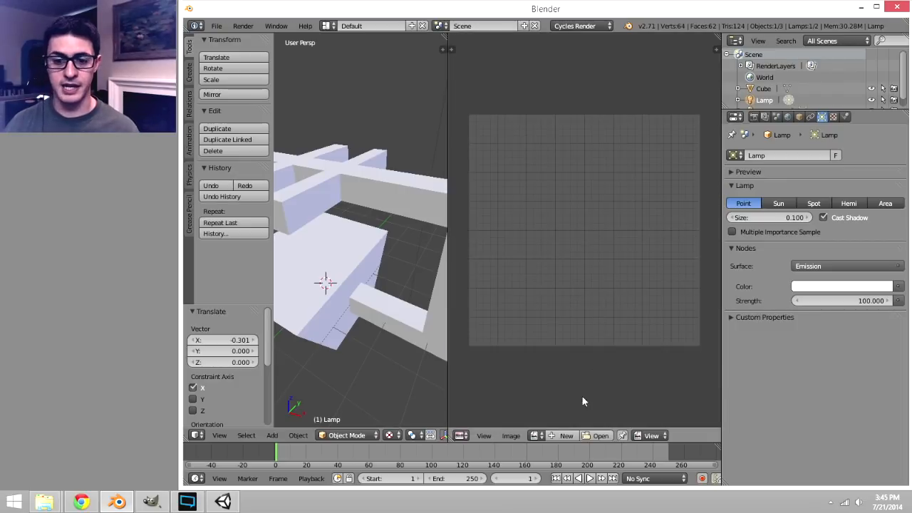
# - Create a blank 1024 by 1024 px image named BakedSurface
pyautogui.click(565, 433)
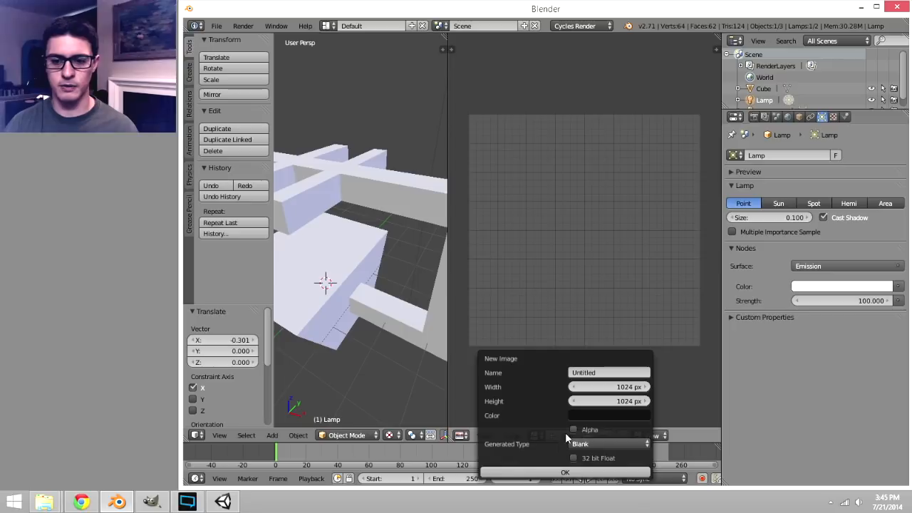
pyautogui.click(586, 373)
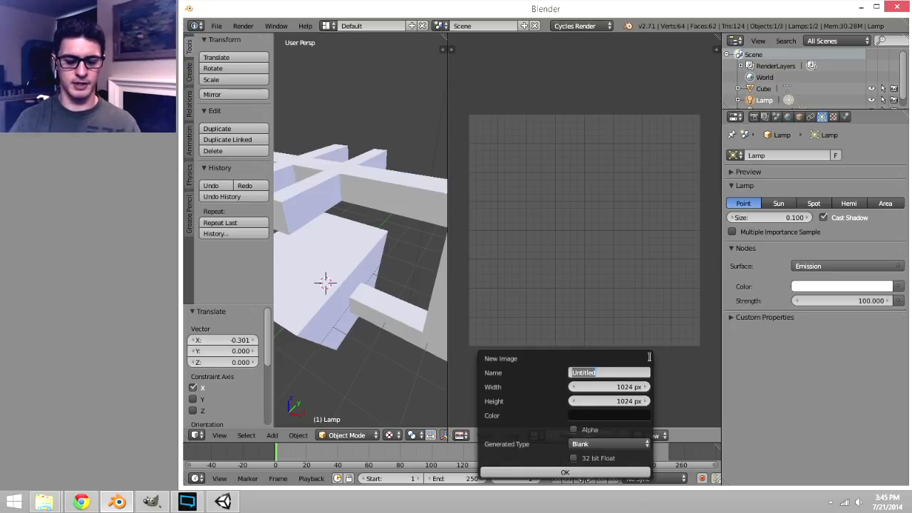
pyautogui.write('BakedSurface')
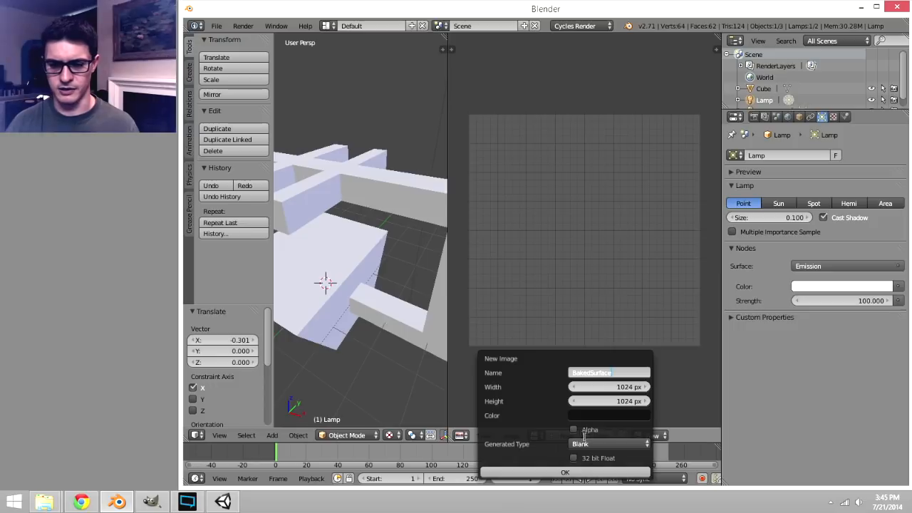
pyautogui.click(584, 472)
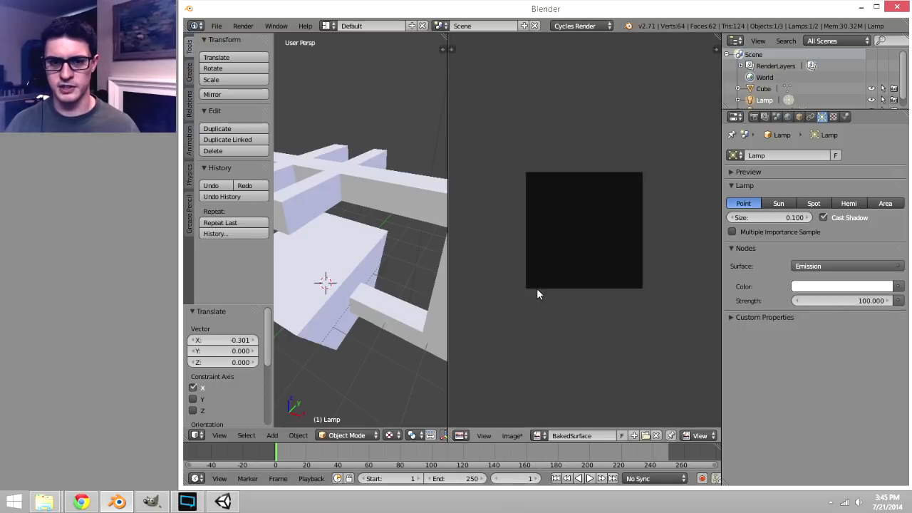
# - Put the cube mesh into Edit Mode, widen the 3D view area, and select all of the mesh's faces
pyautogui.scroll(-5, 314, 242)
pyautogui.rightClick(339, 246)
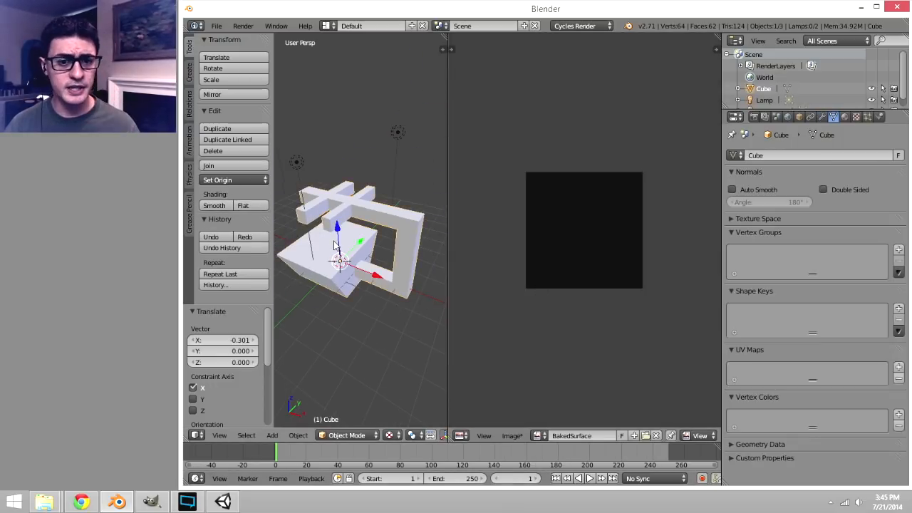
pyautogui.moveTo(347, 246); pyautogui.dragTo(355, 250, button='middle')
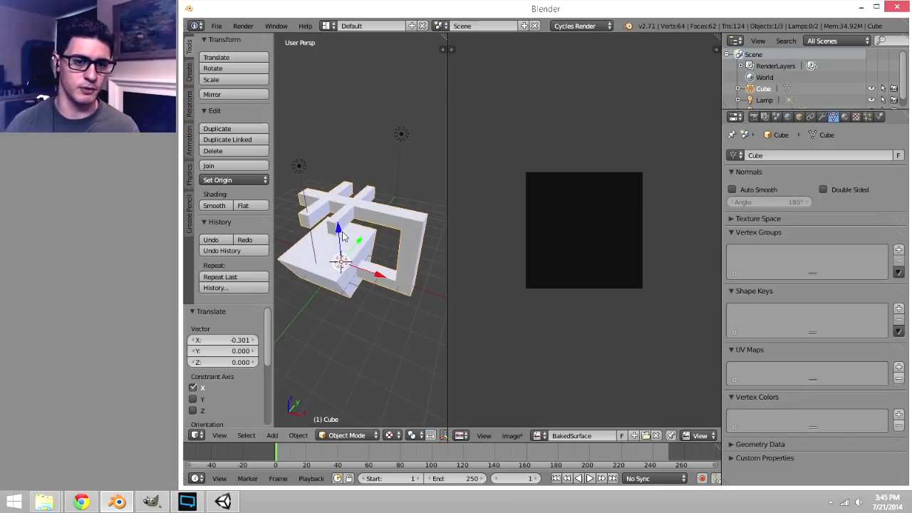
pyautogui.click(356, 435)
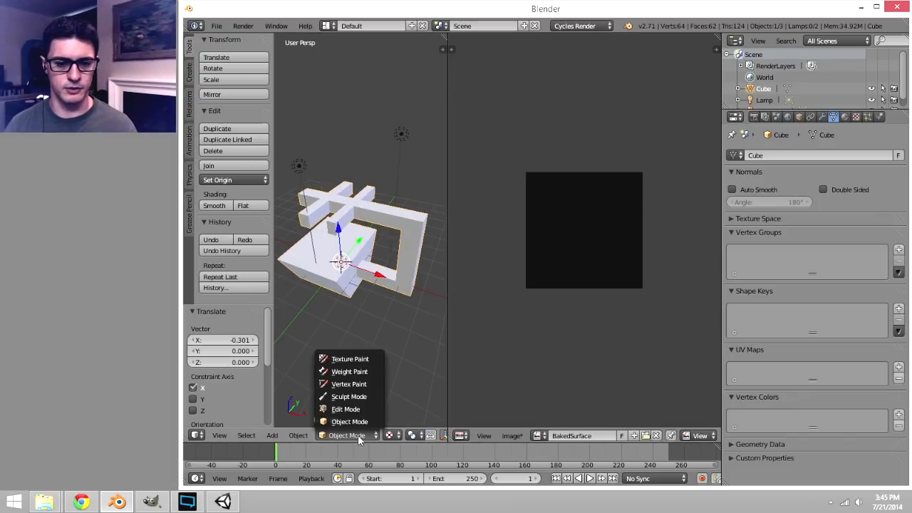
pyautogui.click(349, 407)
pyautogui.moveTo(447, 404); pyautogui.dragTo(560, 406)
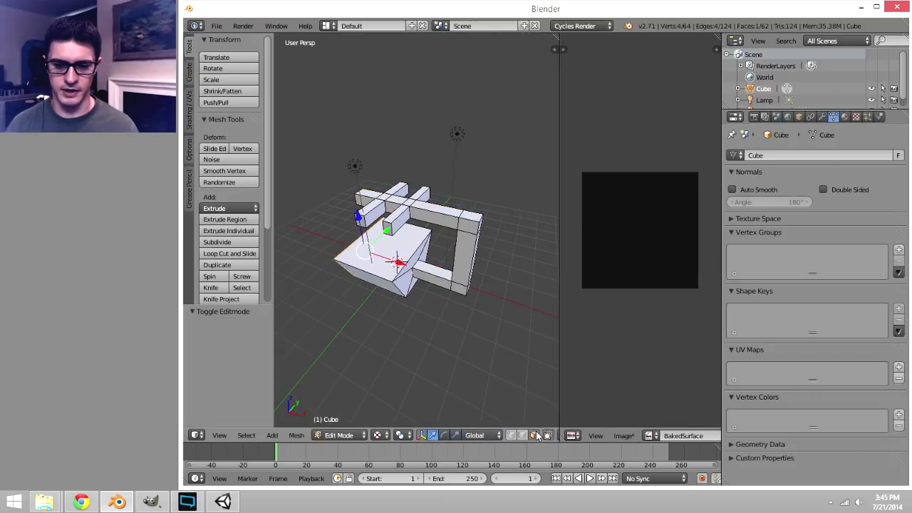
pyautogui.press('a')
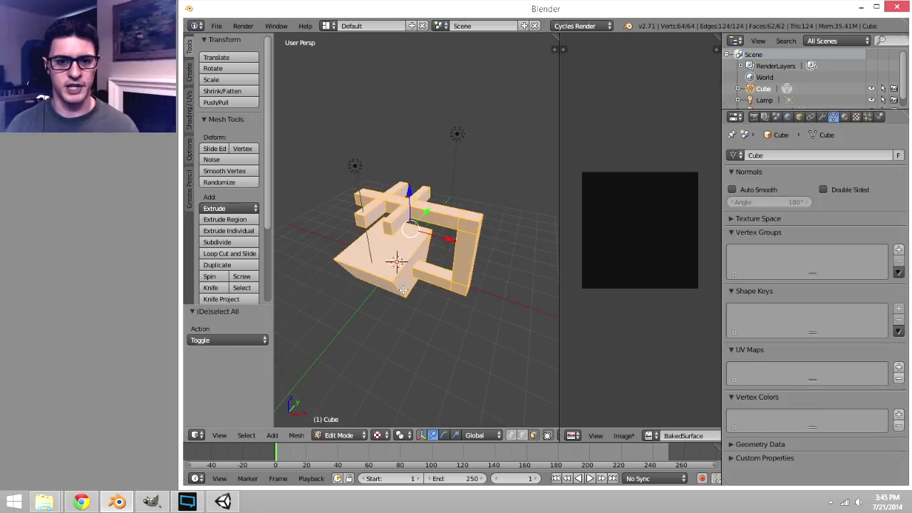
# - Unwrap all of the selected faces with Smart UV Project using an island margin of 0.06
pyautogui.scroll(2, 416, 285)
pyautogui.moveTo(425, 285); pyautogui.dragTo(417, 265, button='middle')
pyautogui.click(190, 116)
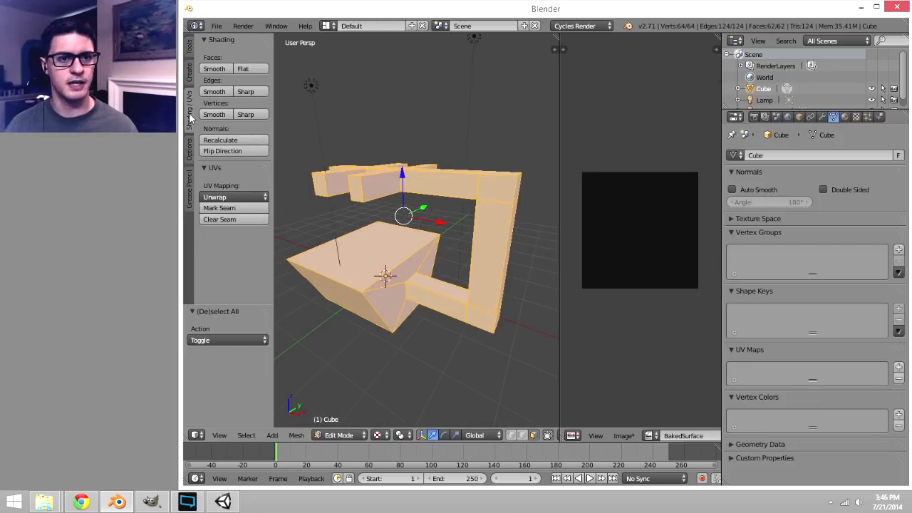
pyautogui.click(225, 195)
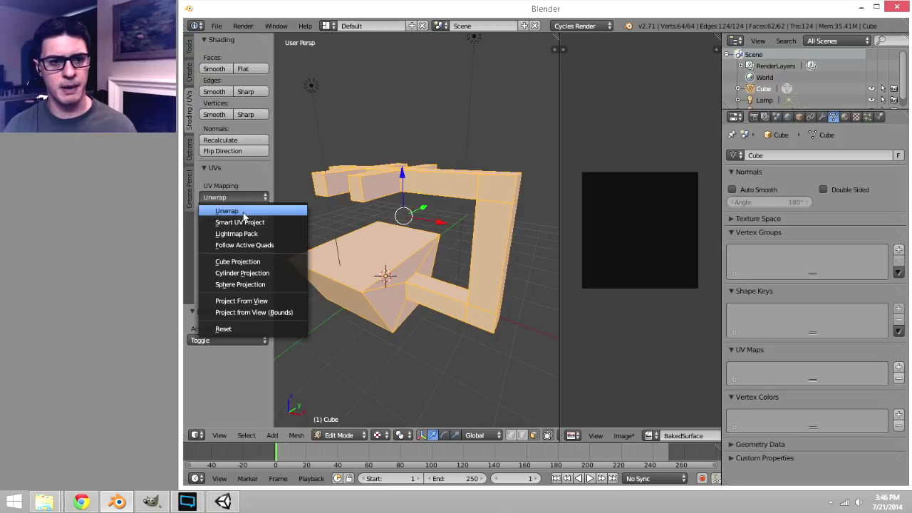
pyautogui.click(247, 224)
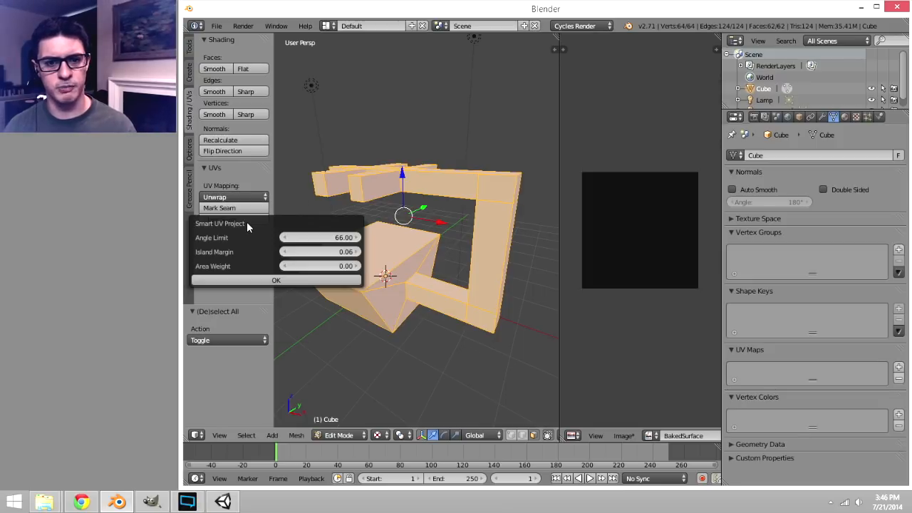
pyautogui.click(284, 253)
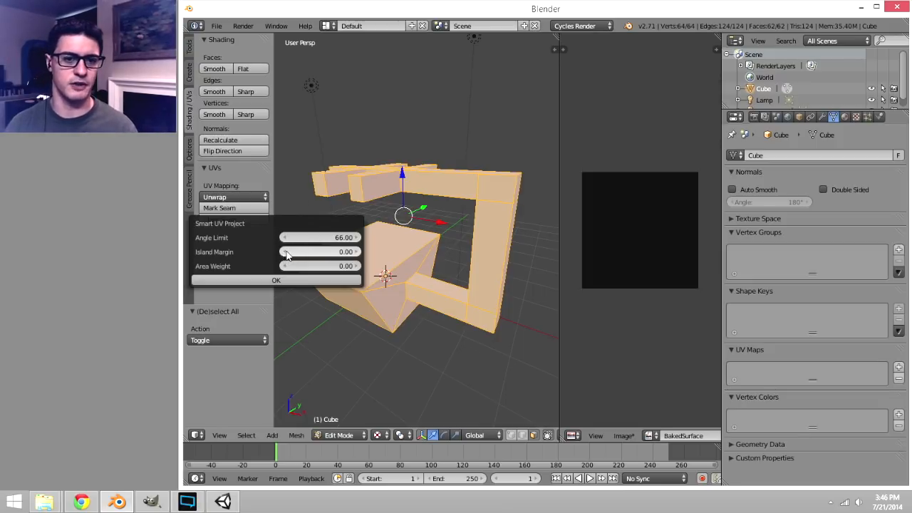
pyautogui.click(358, 253)
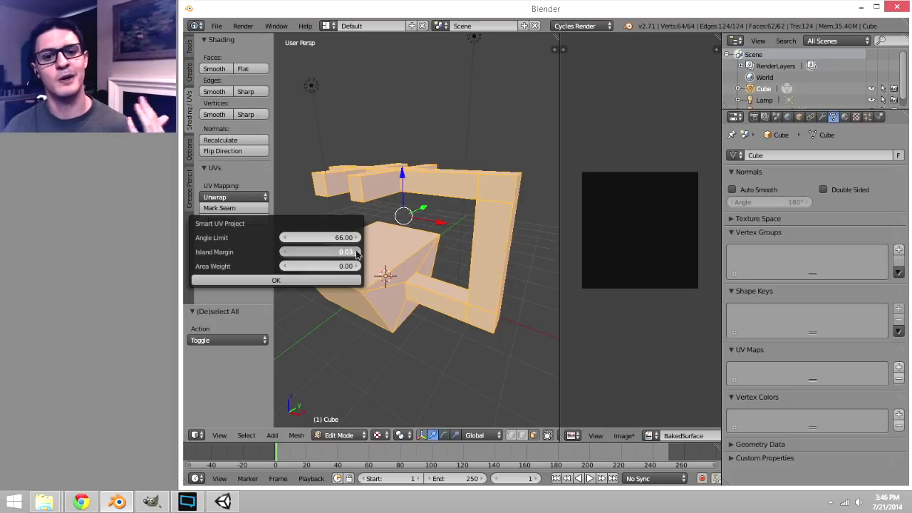
pyautogui.click(358, 253)
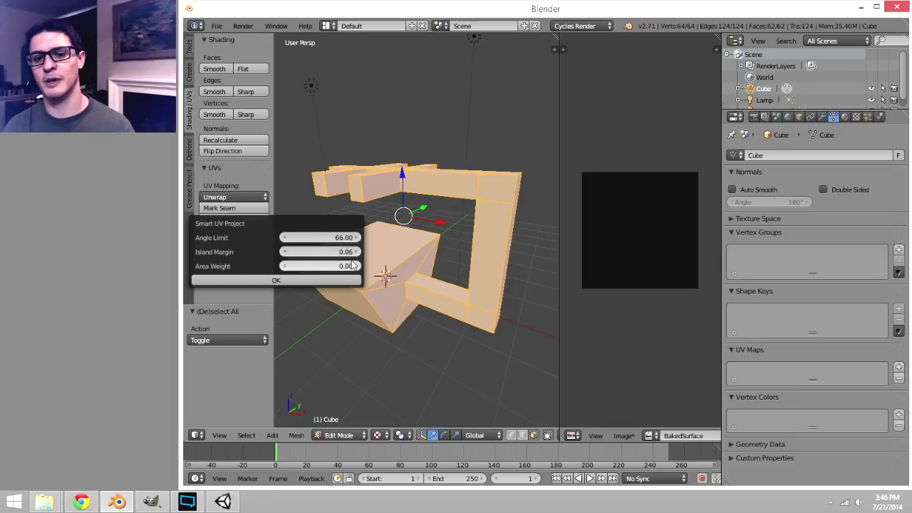
pyautogui.click(323, 281)
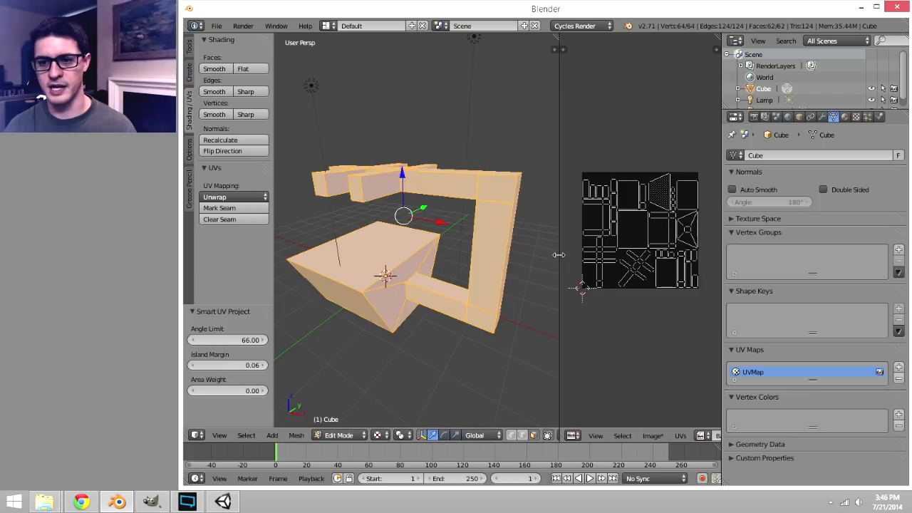
# - Widen the UV/Image Editor area and inspect the unwrapped UV islands alongside the model
pyautogui.moveTo(558, 255); pyautogui.dragTo(466, 256)
pyautogui.scroll(3, 622, 262)
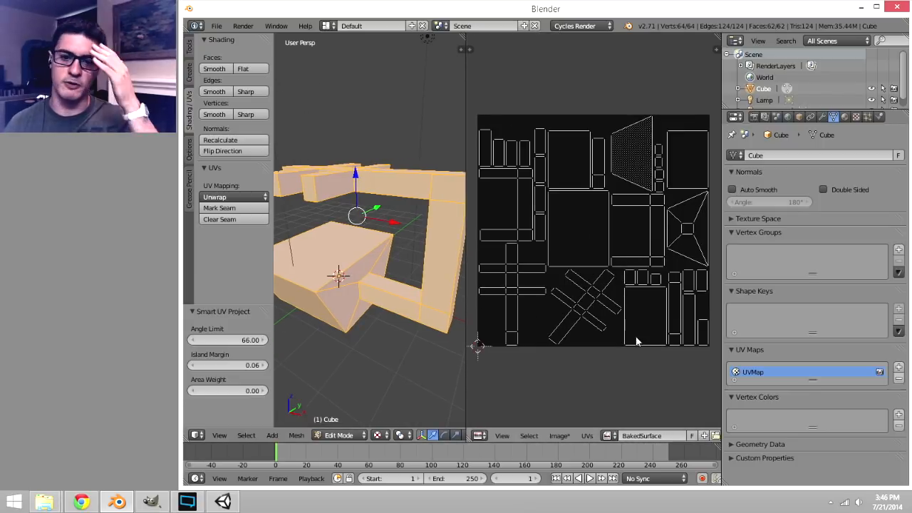
pyautogui.scroll(1, 592, 275)
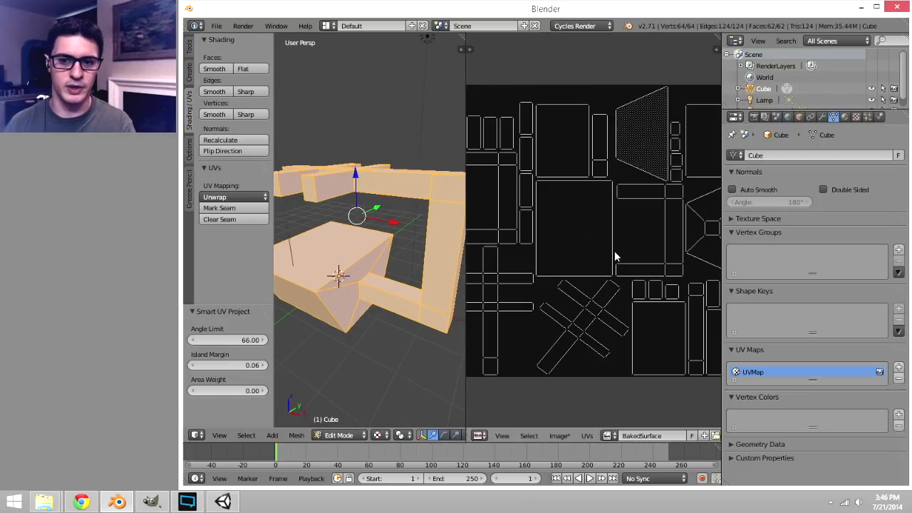
pyautogui.scroll(-1, 537, 260)
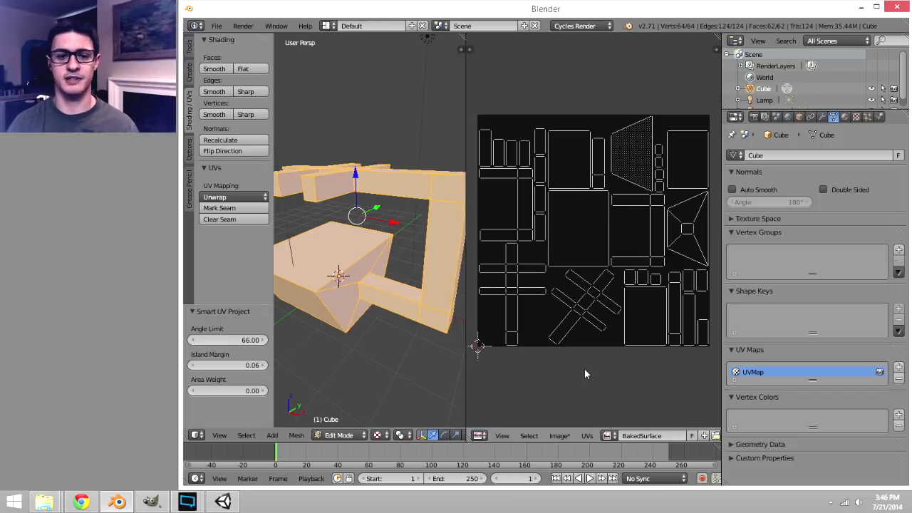
pyautogui.scroll(-3, 345, 275)
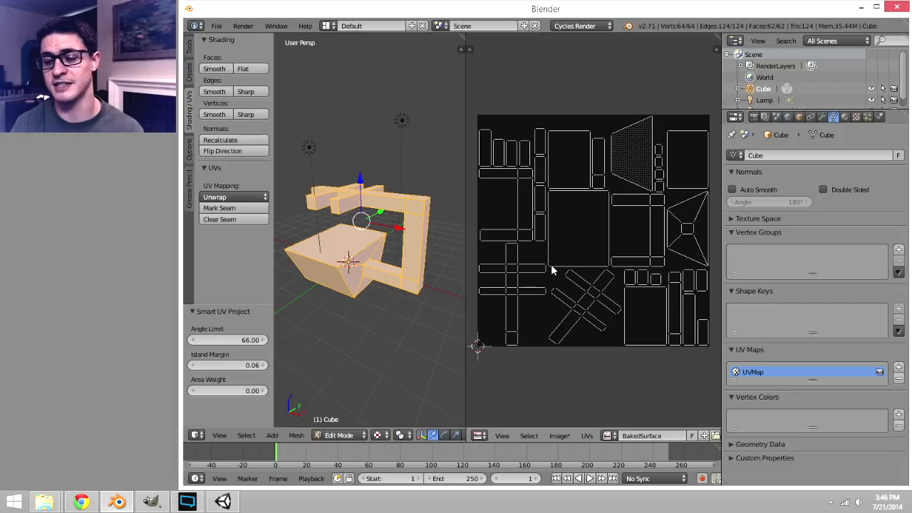
pyautogui.moveTo(381, 187); pyautogui.dragTo(434, 207, button='middle')
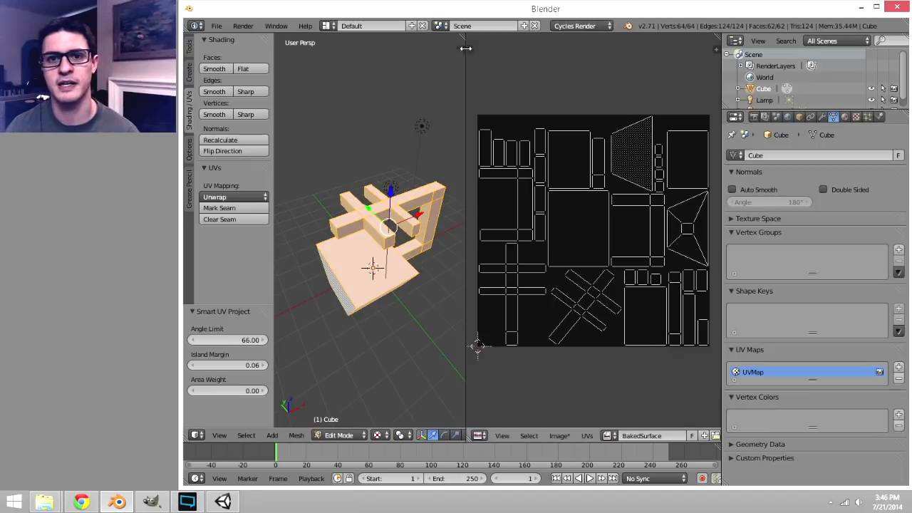
# - Split the 3D view horizontally and turn the new upper area into a Node Editor
pyautogui.moveTo(462, 48); pyautogui.dragTo(463, 238)
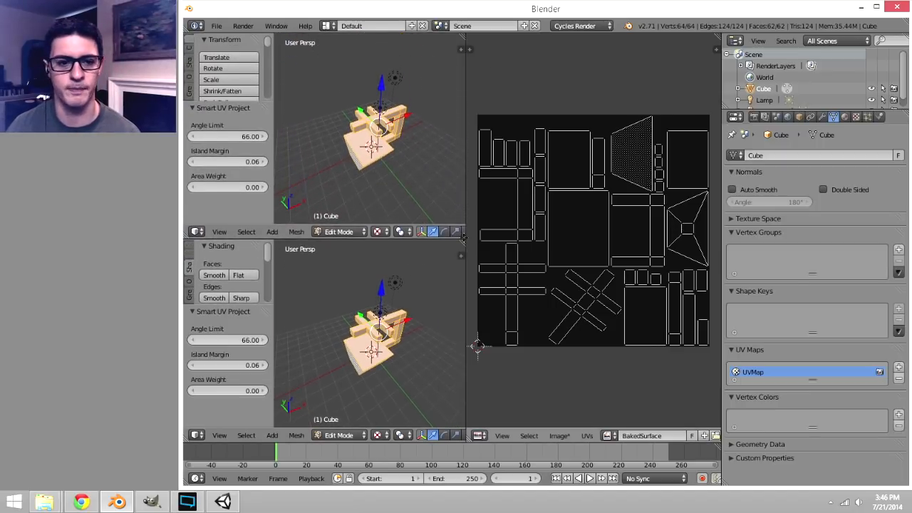
pyautogui.click(197, 231)
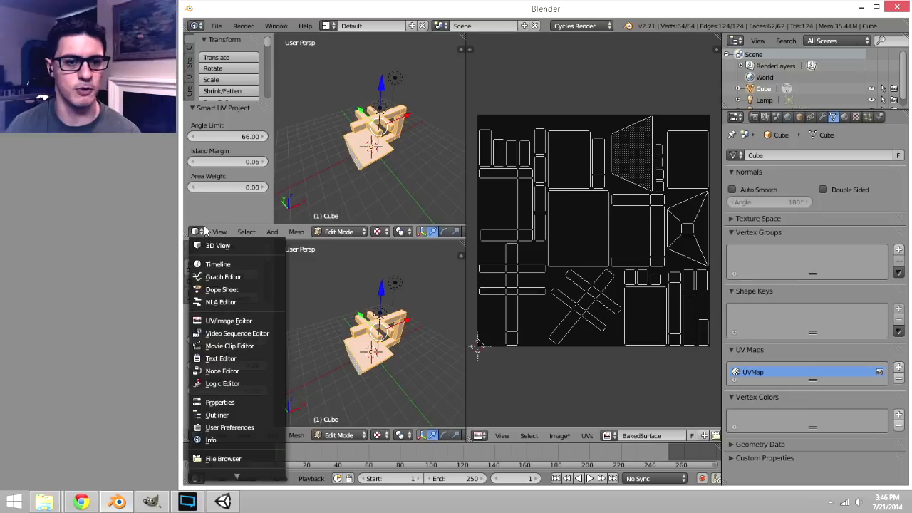
pyautogui.click(238, 372)
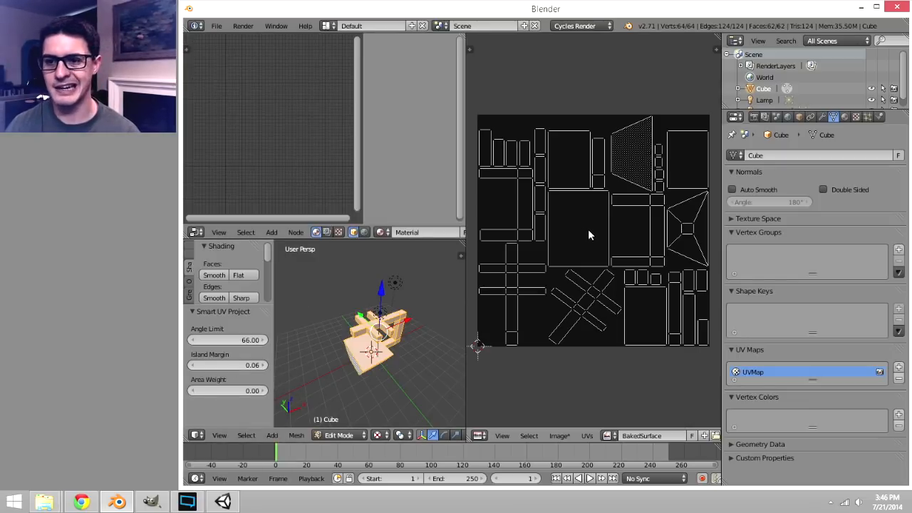
# - Return the cube to Object Mode and enable nodes for its material
pyautogui.click(845, 119)
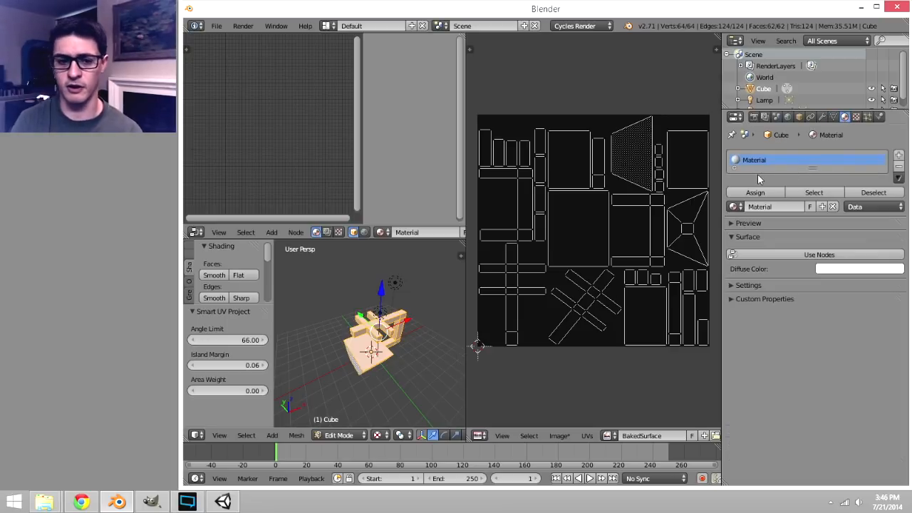
pyautogui.click(345, 436)
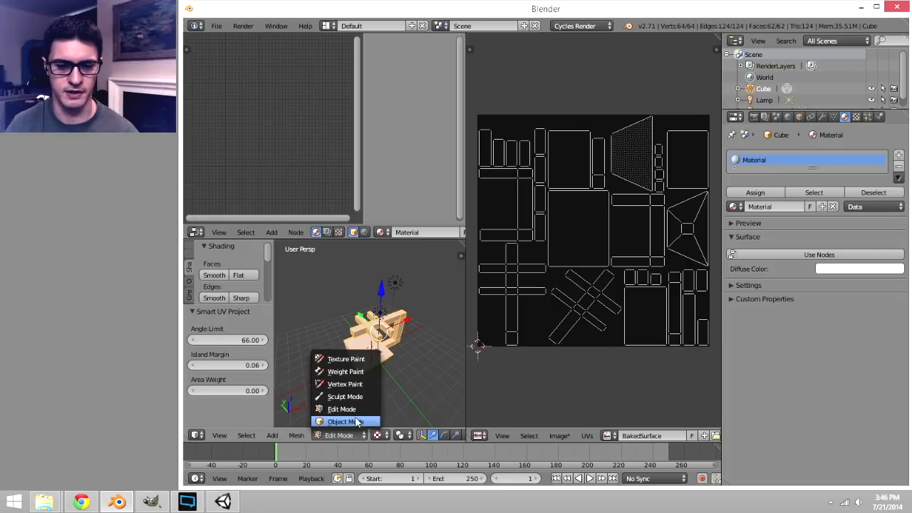
pyautogui.click(357, 422)
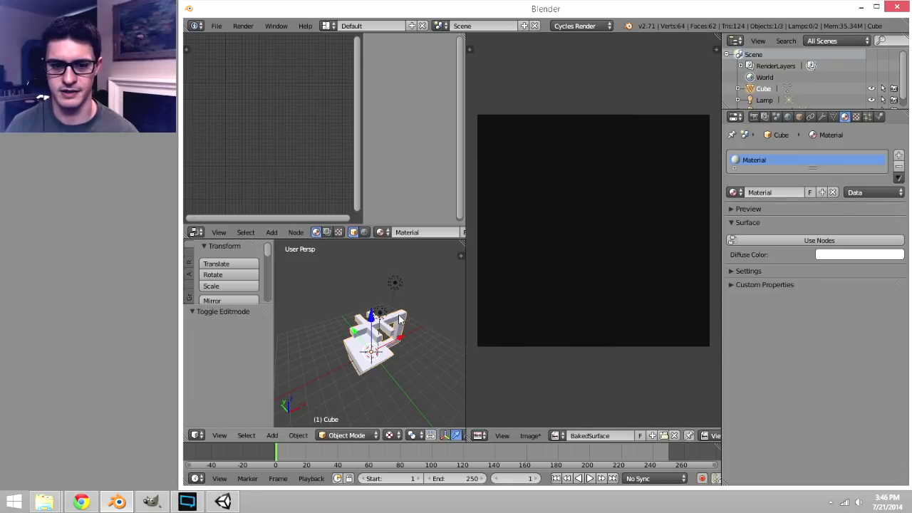
pyautogui.rightClick(394, 282)
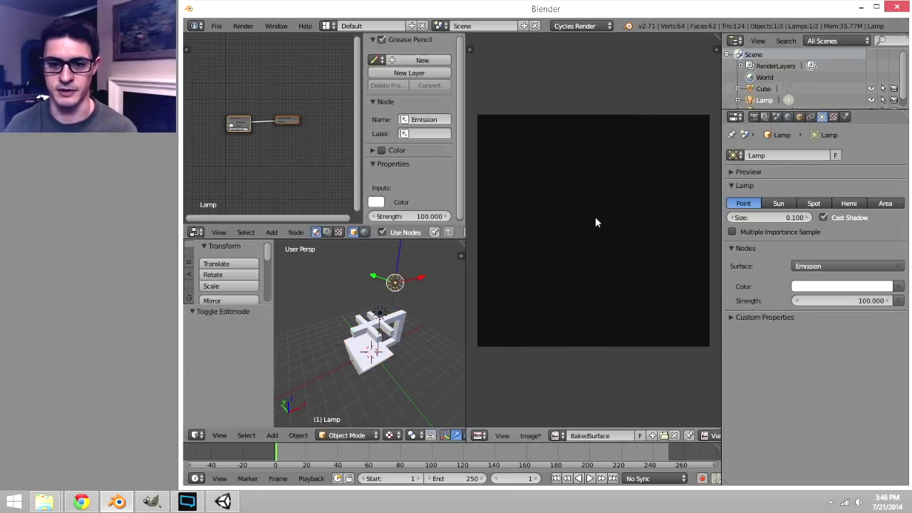
pyautogui.rightClick(358, 335)
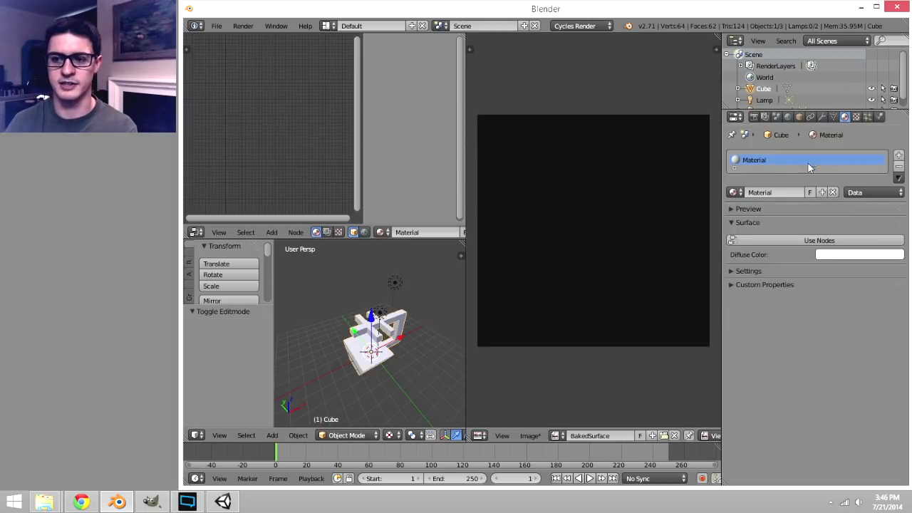
pyautogui.click(820, 242)
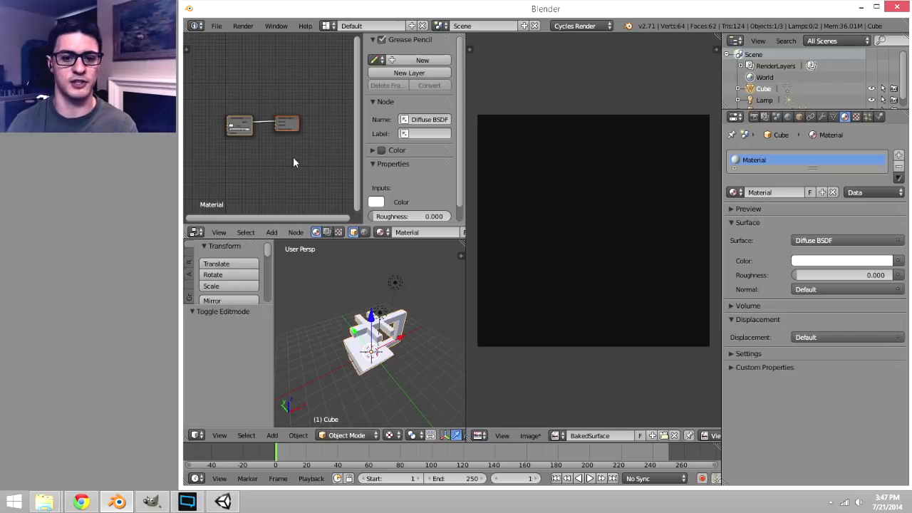
# - Hide the Node Editor's properties sidebar and frame the Diffuse BSDF and Material Output nodes at a readable size
pyautogui.scroll(2, 293, 161)
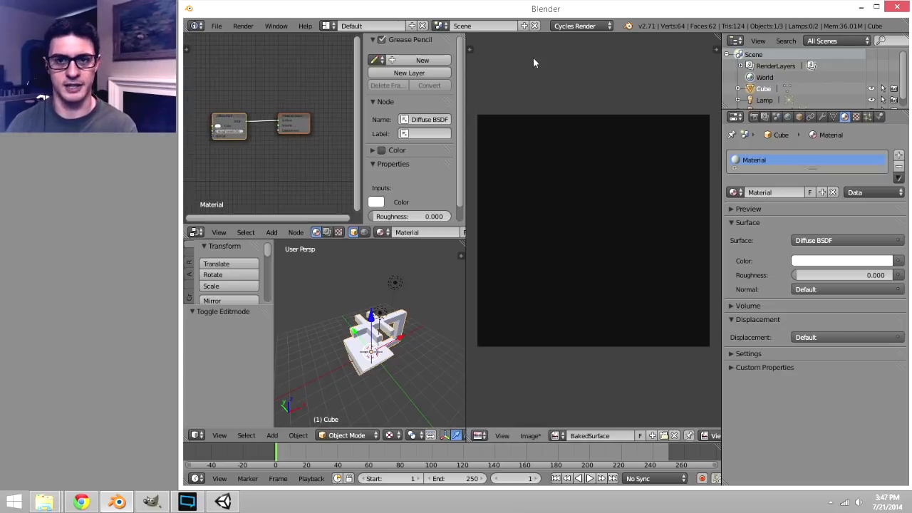
pyautogui.moveTo(264, 153); pyautogui.dragTo(276, 155, button='middle')
pyautogui.scroll(1, 277, 156)
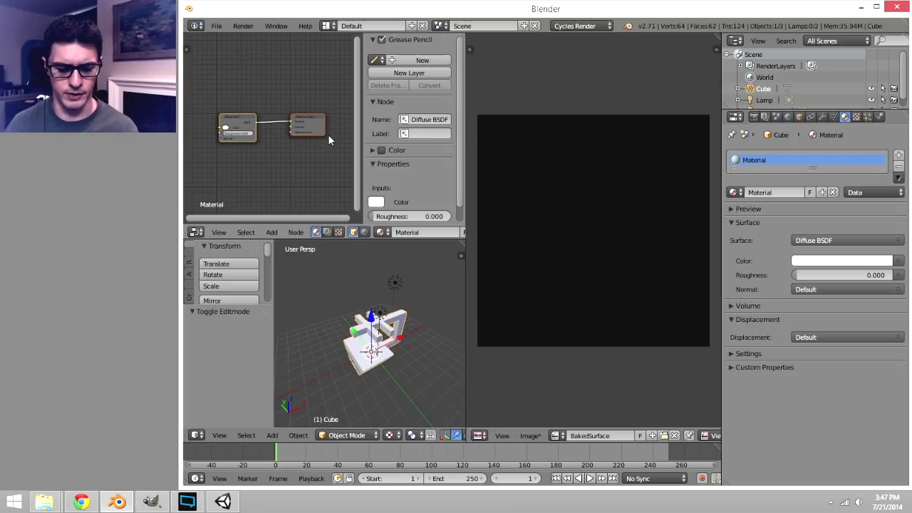
pyautogui.press('n')
pyautogui.scroll(3, 321, 135)
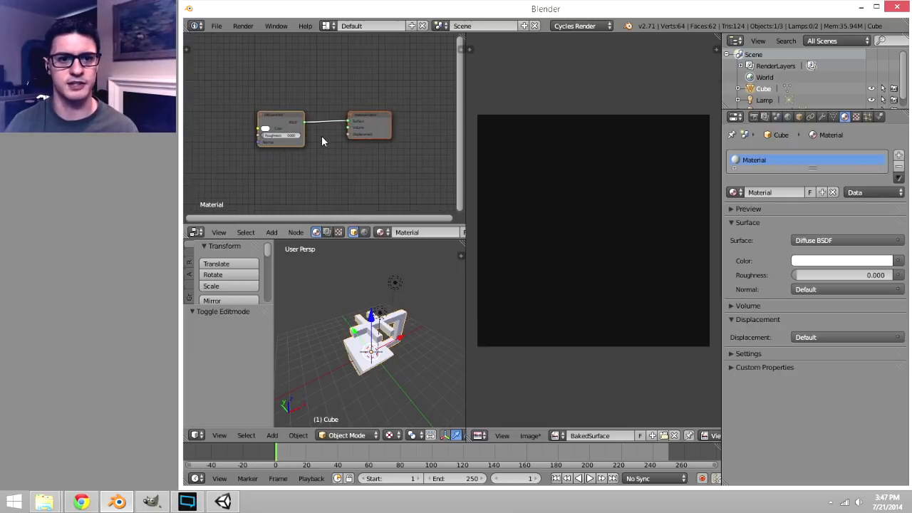
pyautogui.moveTo(322, 154); pyautogui.dragTo(319, 130, button='middle')
pyautogui.scroll(2, 290, 129)
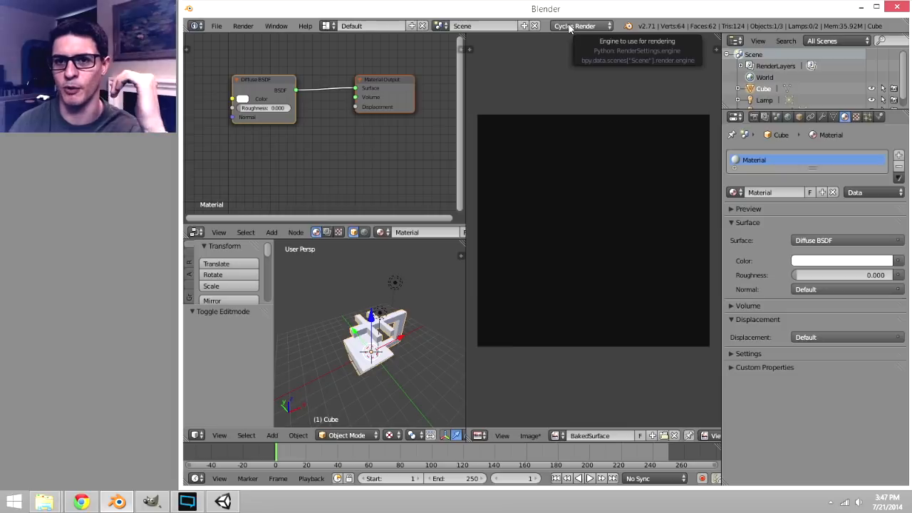
# - Compare the node types that can be added under Cycles Render and Blender Render, ending back in Cycles Render
pyautogui.click(271, 232)
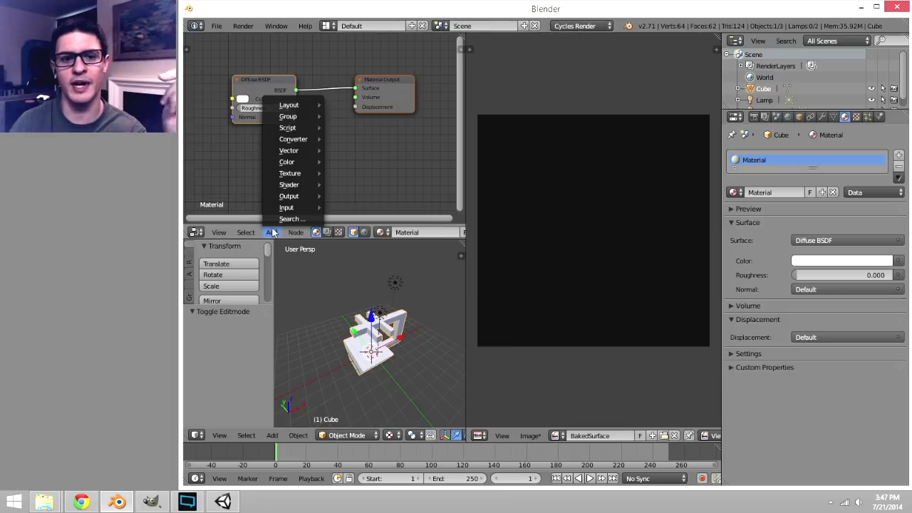
pyautogui.moveTo(303, 174)
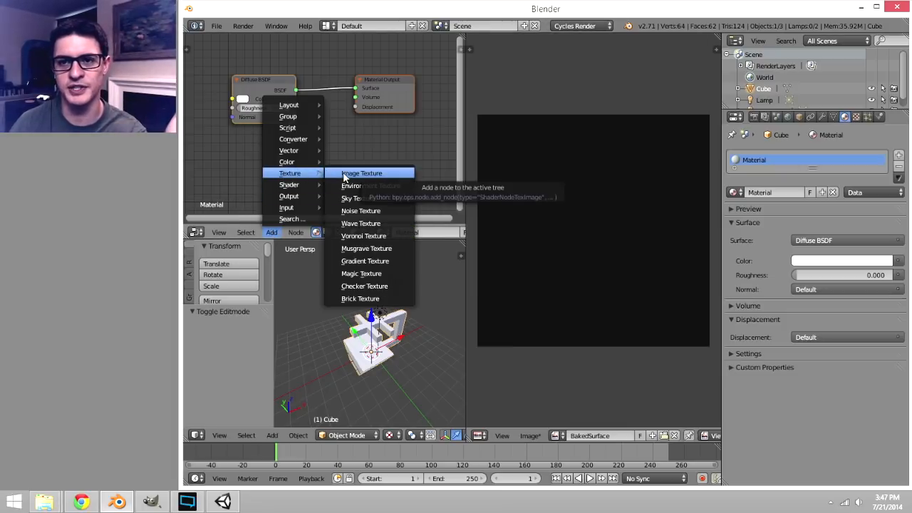
pyautogui.click(580, 28)
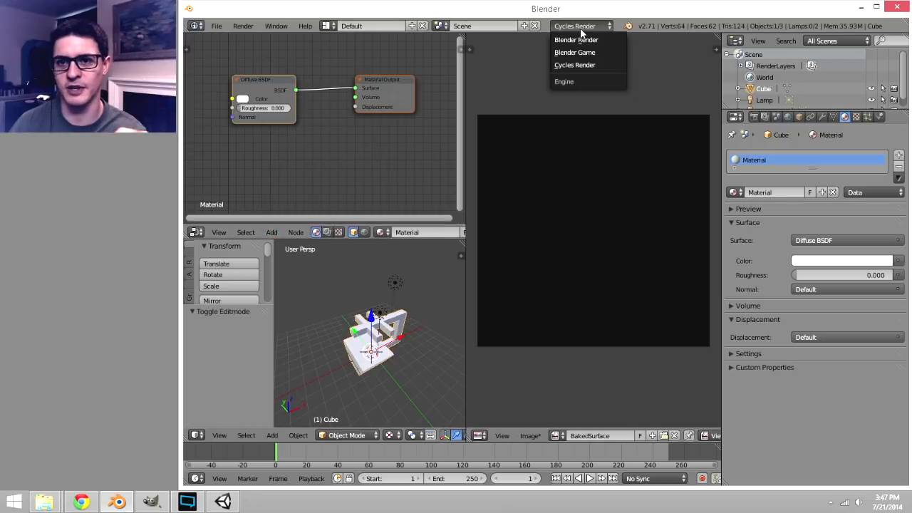
pyautogui.click(583, 40)
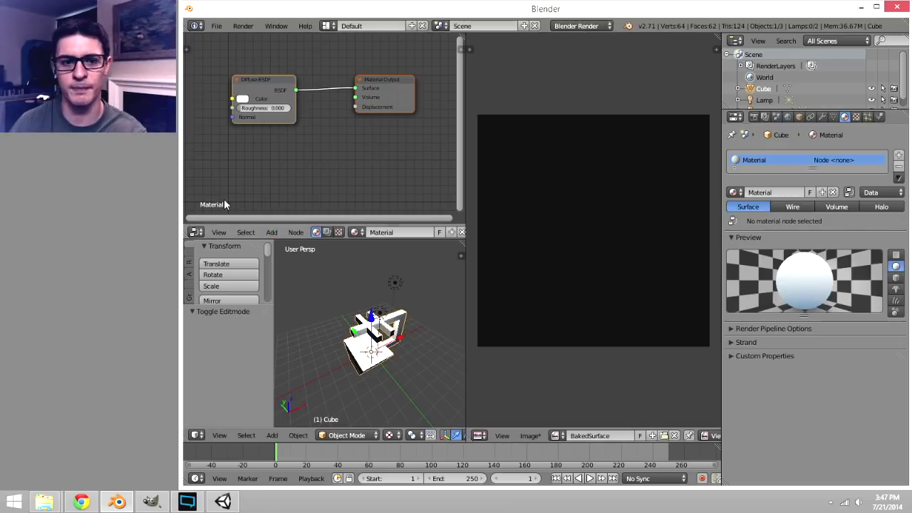
pyautogui.click(272, 232)
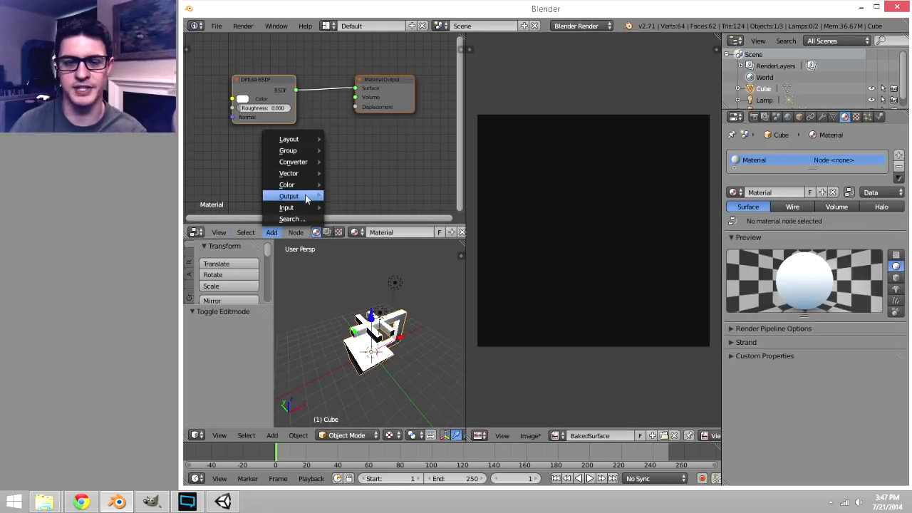
pyautogui.click(573, 29)
pyautogui.click(573, 64)
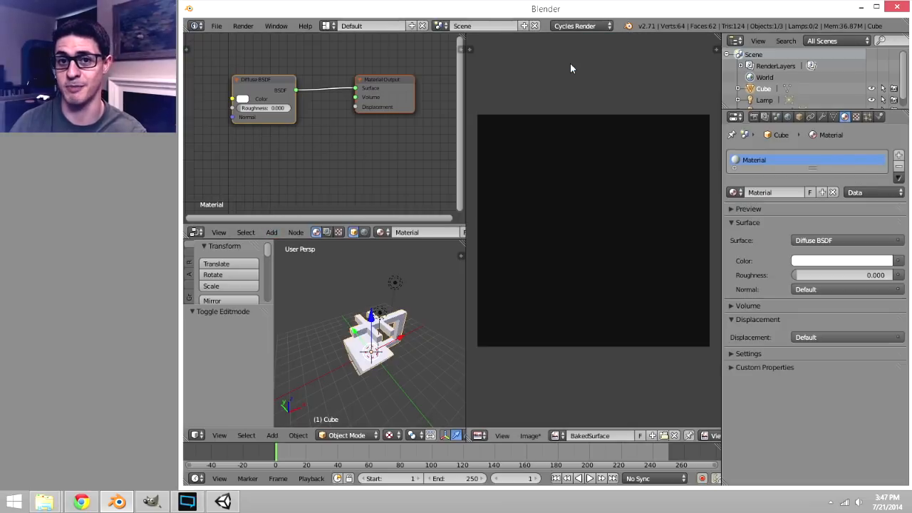
# - Add an unconnected Image Texture node below the Diffuse BSDF node and assign the BakedSurface image to it
pyautogui.click(272, 232)
pyautogui.moveTo(316, 175)
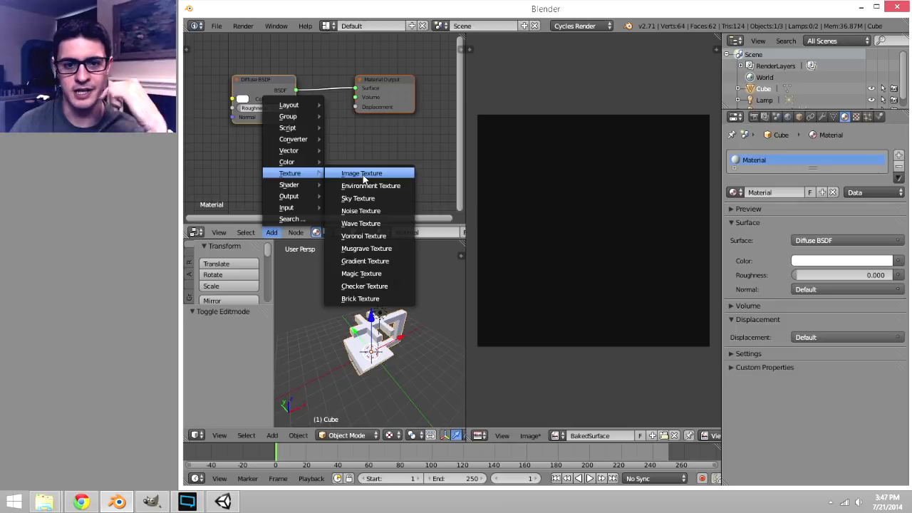
pyautogui.click(361, 173)
pyautogui.click(257, 155)
pyautogui.moveTo(285, 165); pyautogui.dragTo(295, 125, button='middle')
pyautogui.moveTo(294, 125); pyautogui.dragTo(322, 124)
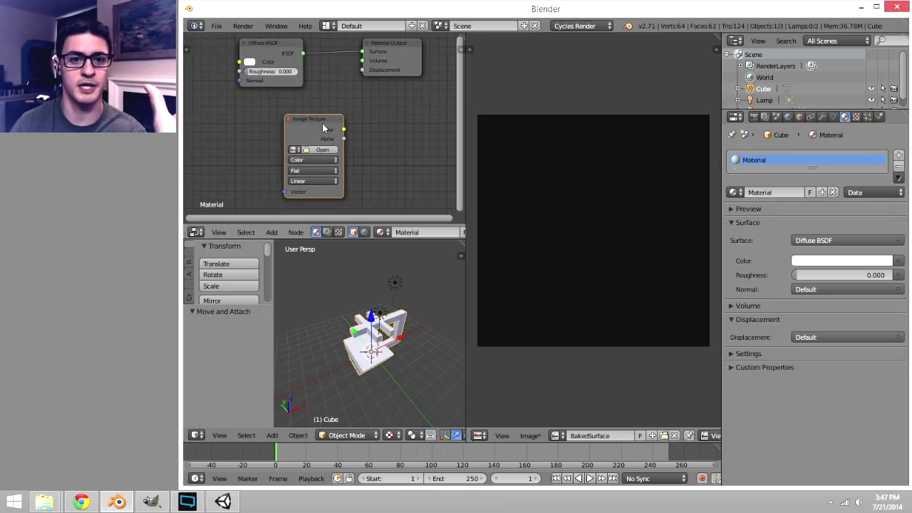
pyautogui.click(294, 150)
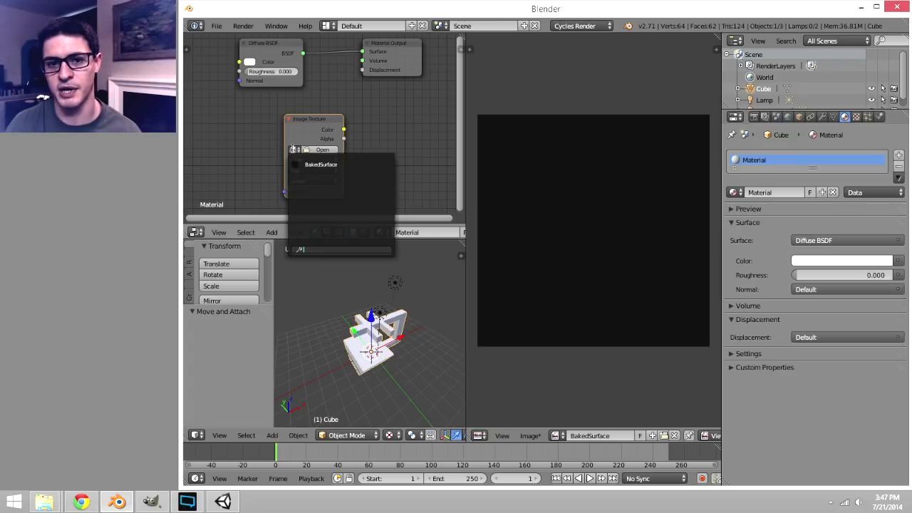
pyautogui.click(306, 164)
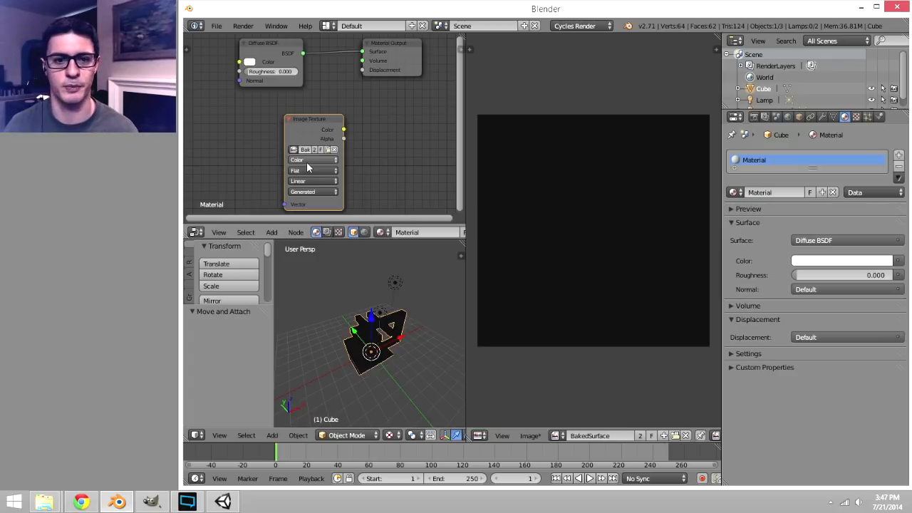
# - With the BakedSurface Image Texture node selected, bake the cube's Combined lighting into its image using Cycles
pyautogui.scroll(2, 394, 327)
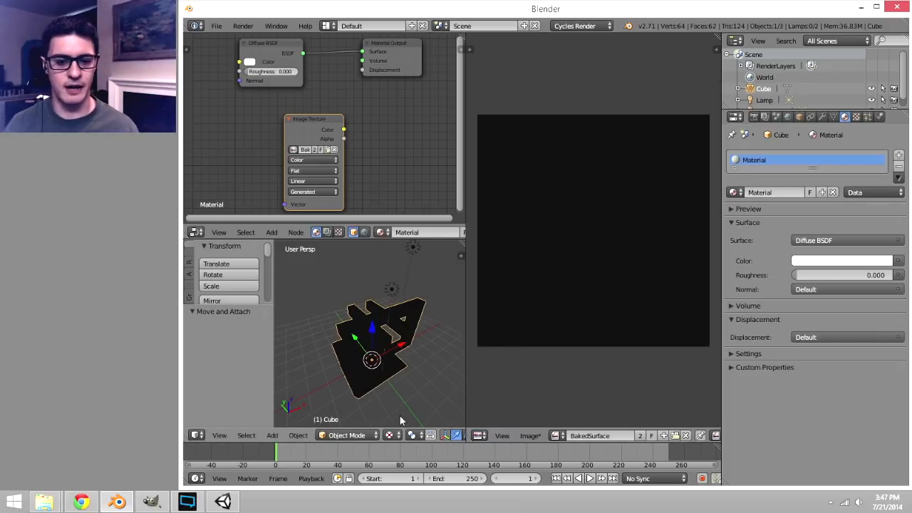
pyautogui.click(389, 435)
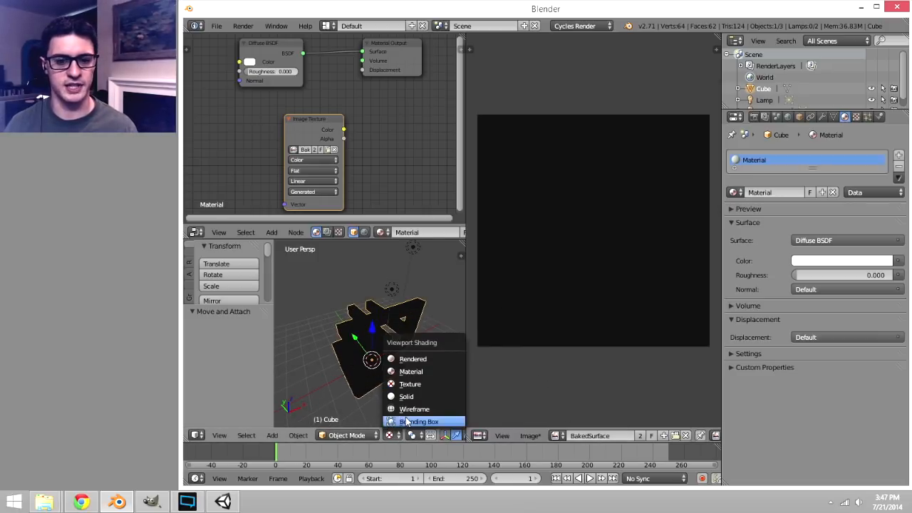
pyautogui.moveTo(372, 269)
pyautogui.mouseDown(button='middle')
pyautogui.moveTo(372, 342)
pyautogui.moveTo(364, 340)
pyautogui.mouseUp(button='middle')
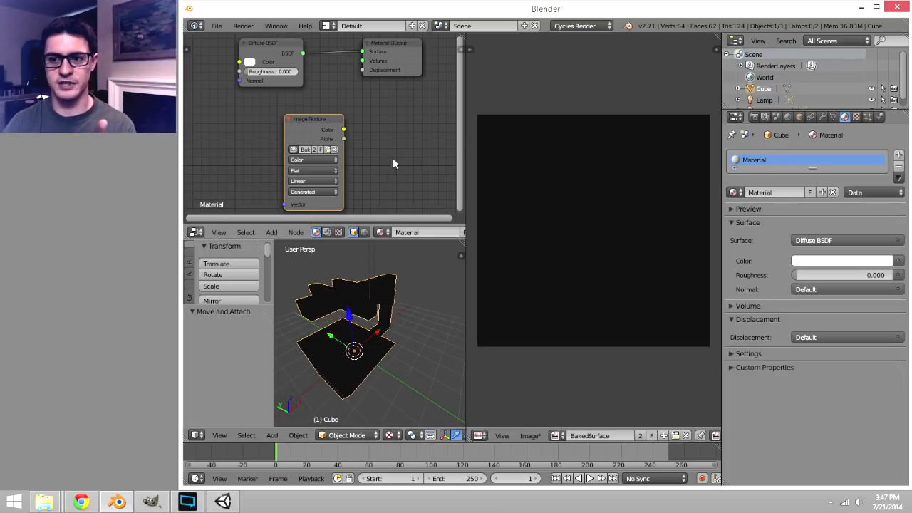
pyautogui.click(312, 119)
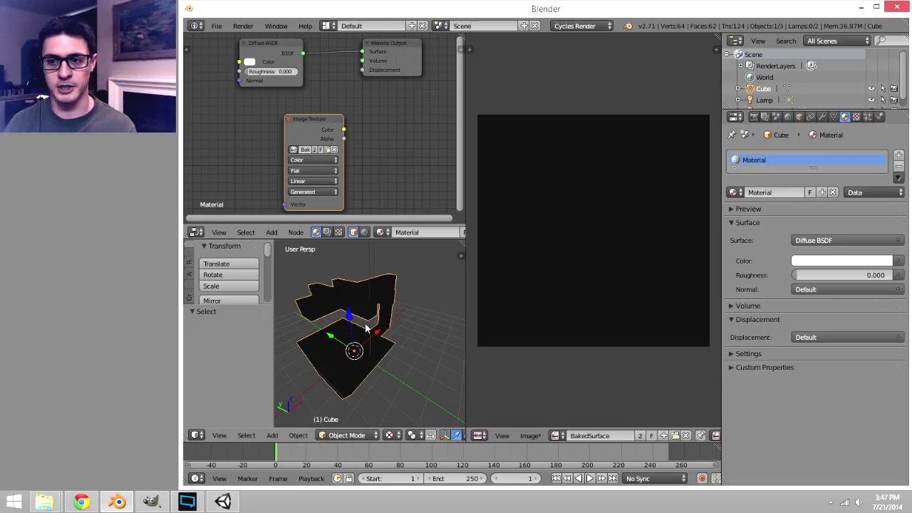
pyautogui.click(754, 116)
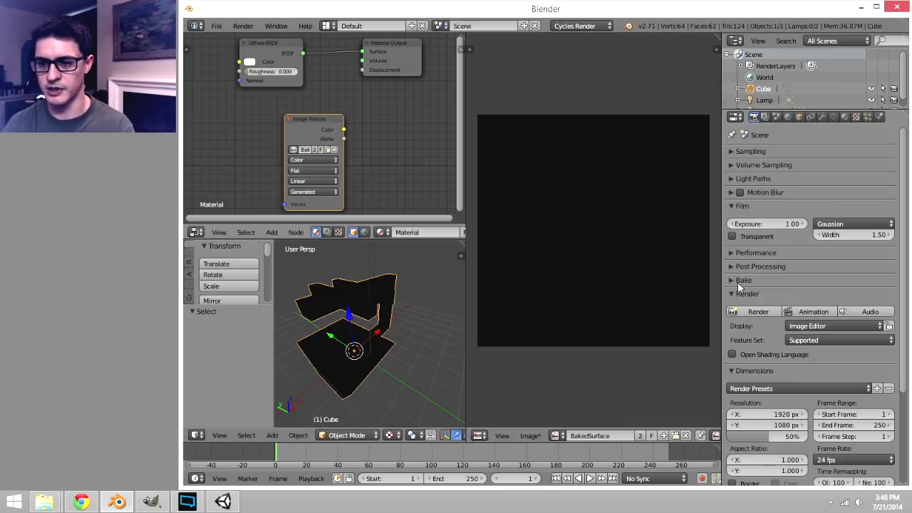
pyautogui.click(737, 280)
pyautogui.click(766, 298)
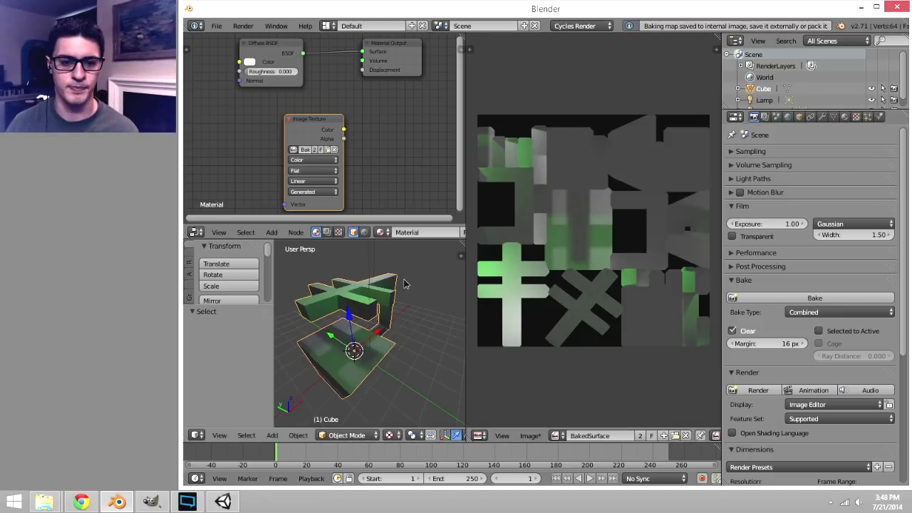
# - Switch the cube to Edit Mode and examine how its UV islands line up with the baked BakedSurface image
pyautogui.moveTo(404, 284); pyautogui.dragTo(384, 346, button='middle')
pyautogui.press('Tab')
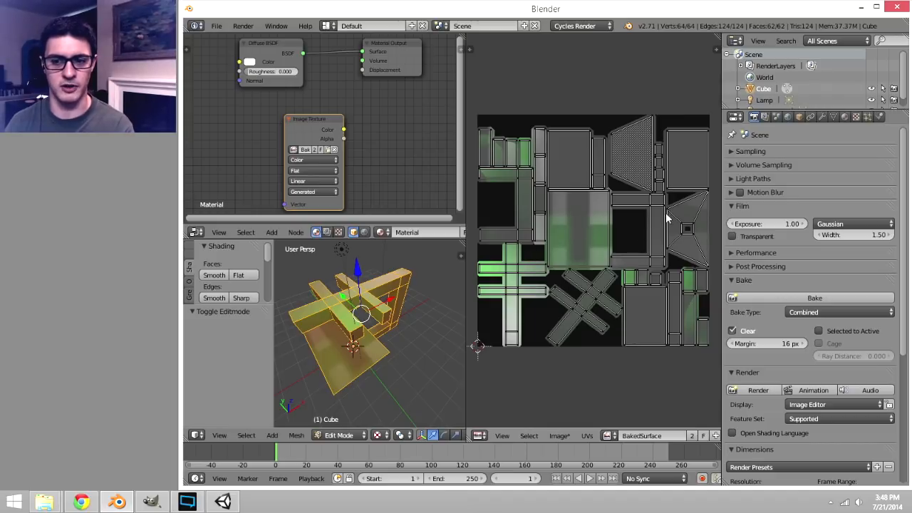
pyautogui.scroll(4, 612, 233)
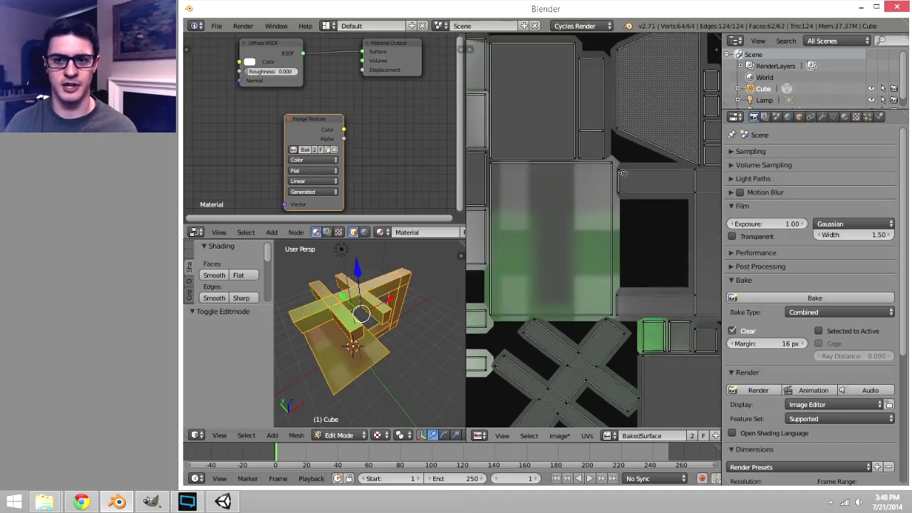
pyautogui.moveTo(604, 300); pyautogui.dragTo(613, 162, button='middle')
pyautogui.moveTo(586, 269); pyautogui.dragTo(632, 245, button='middle')
pyautogui.scroll(-5, 585, 275)
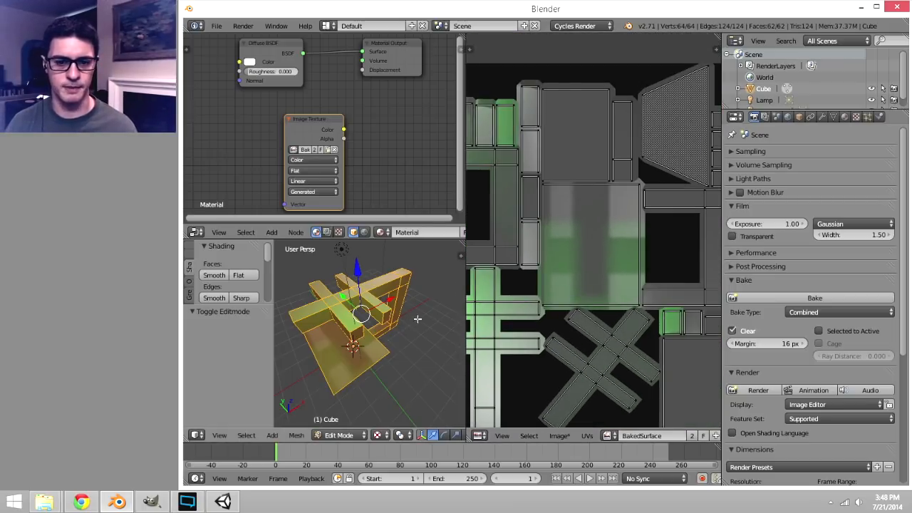
# - Maximize the 3D viewport and return the cube to Object Mode with nothing selected
pyautogui.hotkey('shift', 'space')
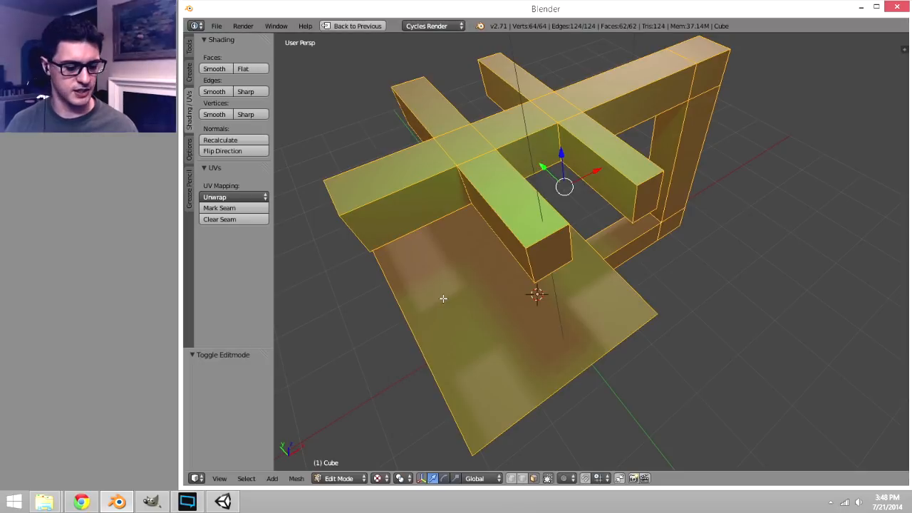
pyautogui.scroll(-3, 617, 246)
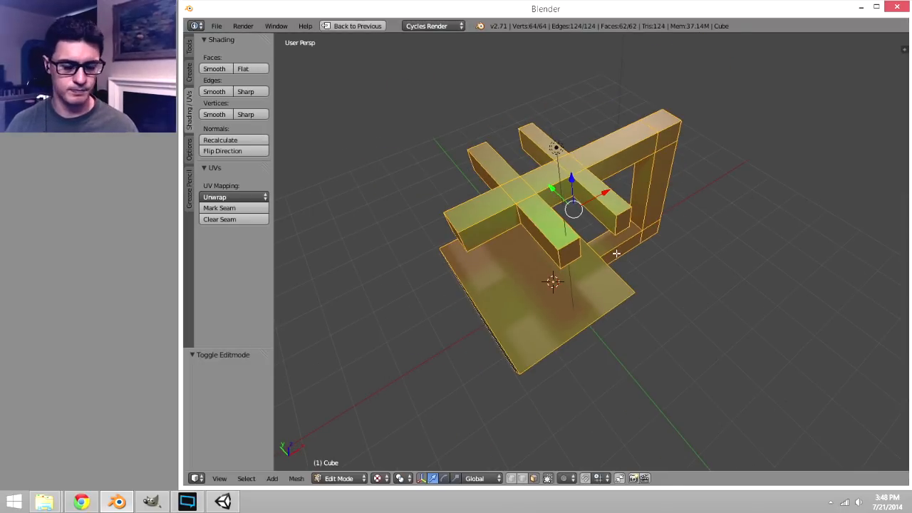
pyautogui.press('Tab')
pyautogui.moveTo(632, 309); pyautogui.dragTo(541, 369, button='middle')
pyautogui.press('a')
# - Compare Rendered viewport shading with Texture shading, inspecting the baked light and shadows on the model up close in Texture shading
pyautogui.click(368, 480)
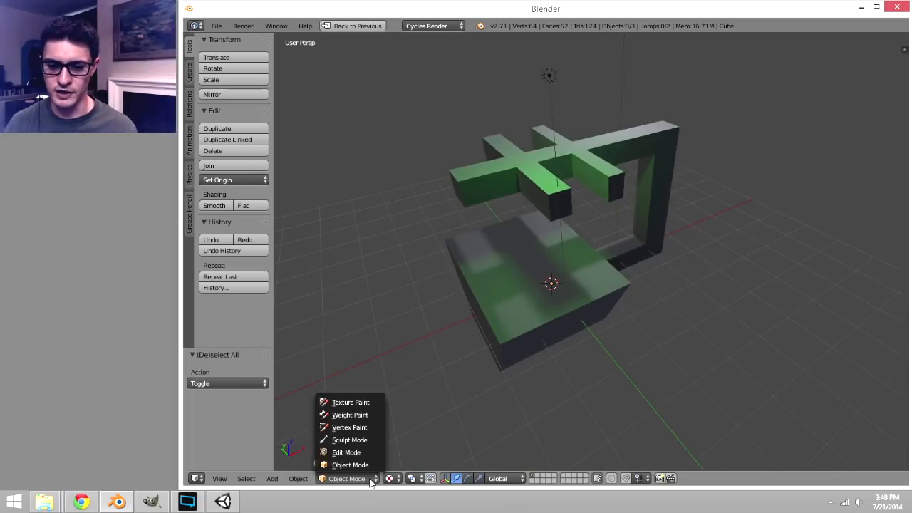
pyautogui.click(388, 479)
pyautogui.click(426, 403)
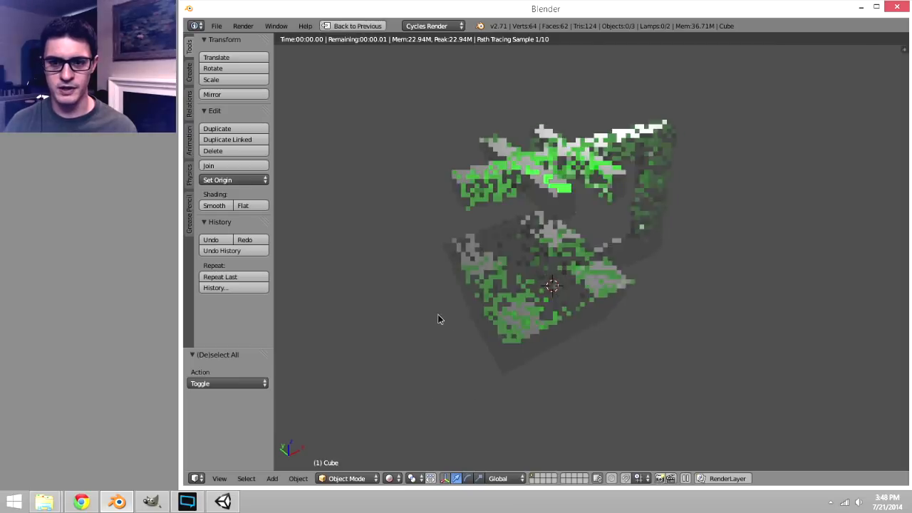
pyautogui.moveTo(438, 319); pyautogui.dragTo(462, 453, button='middle')
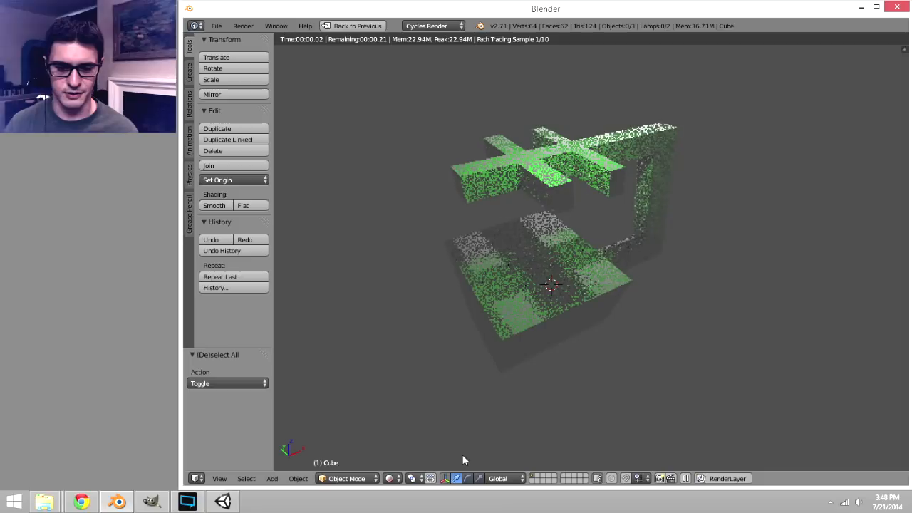
pyautogui.click(389, 478)
pyautogui.click(422, 427)
pyautogui.moveTo(490, 267)
pyautogui.mouseDown(button='middle')
pyautogui.moveTo(703, 290)
pyautogui.moveTo(525, 256)
pyautogui.moveTo(453, 278)
pyautogui.moveTo(762, 253)
pyautogui.moveTo(499, 265)
pyautogui.moveTo(608, 287)
pyautogui.moveTo(609, 260)
pyautogui.moveTo(560, 266)
pyautogui.moveTo(577, 291)
pyautogui.mouseUp(button='middle')
pyautogui.scroll(5, 562, 315)
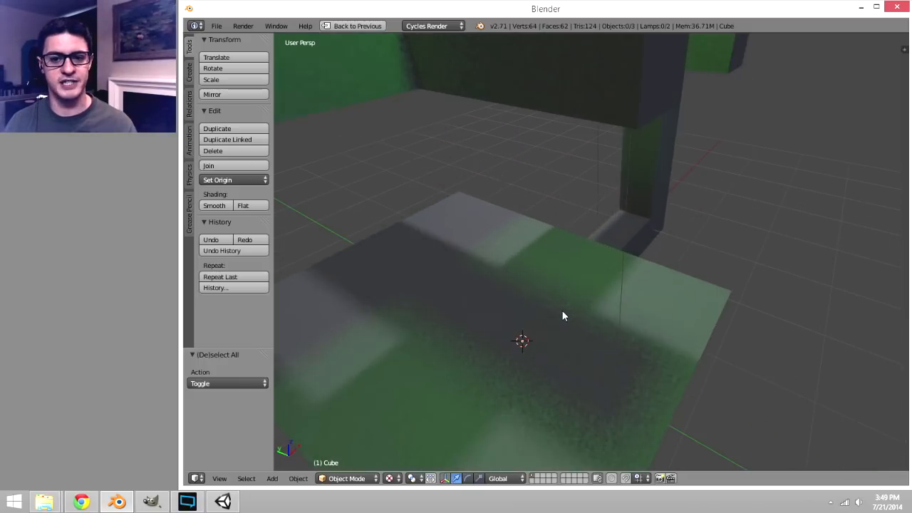
pyautogui.scroll(-6, 563, 316)
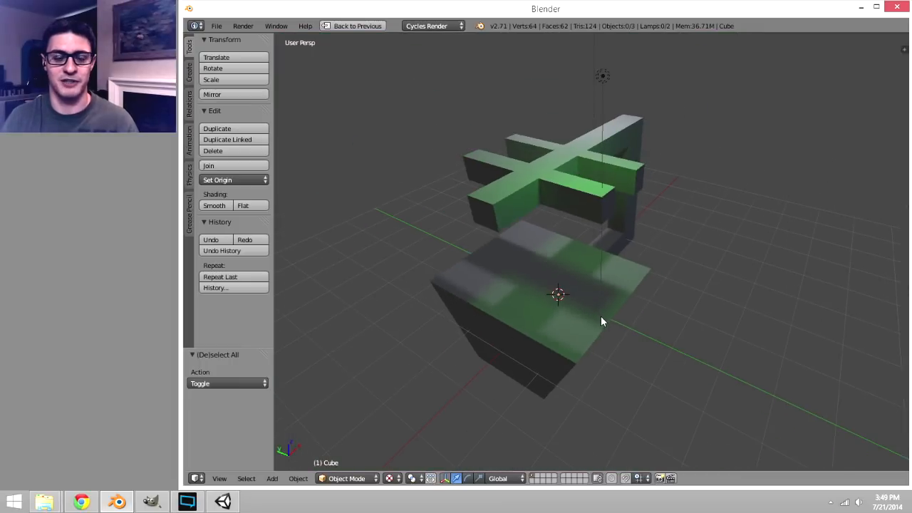
pyautogui.moveTo(602, 321)
pyautogui.mouseDown(button='middle')
pyautogui.moveTo(582, 311)
pyautogui.moveTo(683, 313)
pyautogui.moveTo(679, 337)
pyautogui.mouseUp(button='middle')
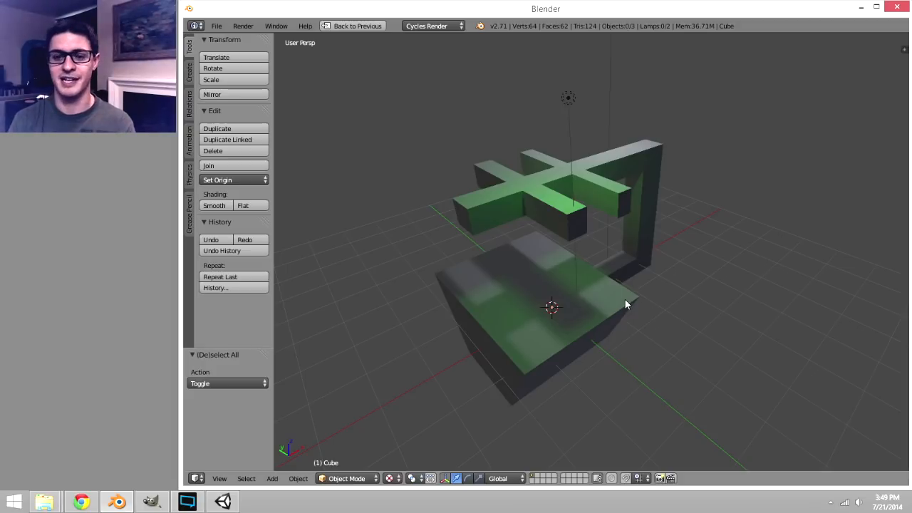
# - Restore the multi-editor layout with the whole baked image in view and free space beside the Diffuse BSDF node
pyautogui.hotkey('ctrl', 'Up')
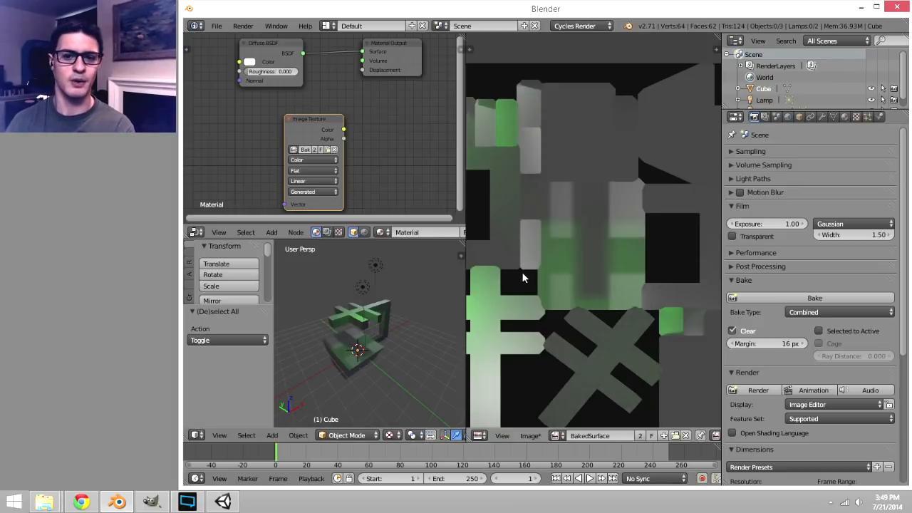
pyautogui.scroll(-3, 522, 278)
pyautogui.moveTo(559, 254); pyautogui.dragTo(546, 261, button='middle')
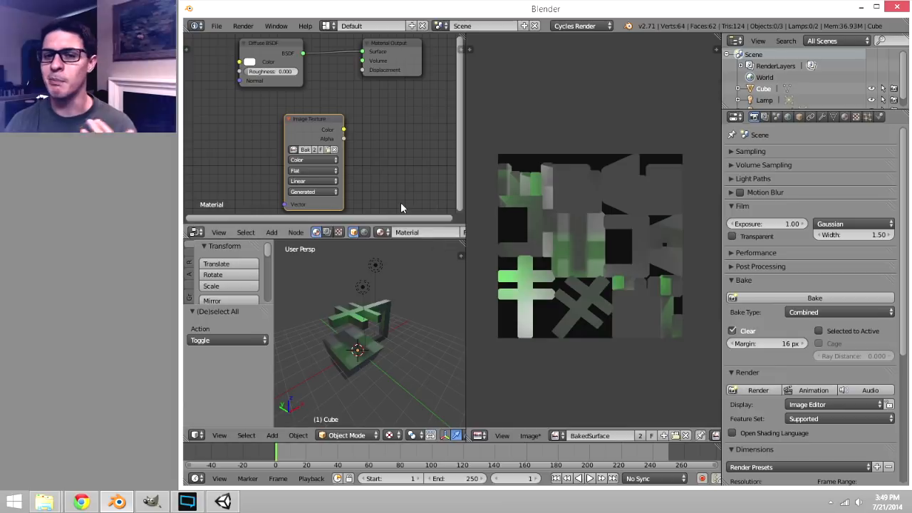
pyautogui.moveTo(373, 145); pyautogui.dragTo(404, 150, button='middle')
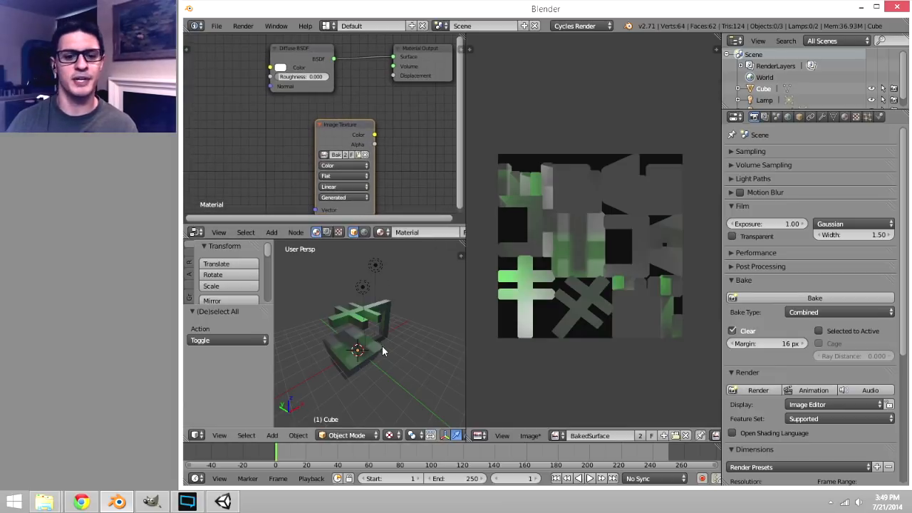
pyautogui.scroll(3, 370, 319)
pyautogui.moveTo(299, 196); pyautogui.dragTo(315, 198, button='middle')
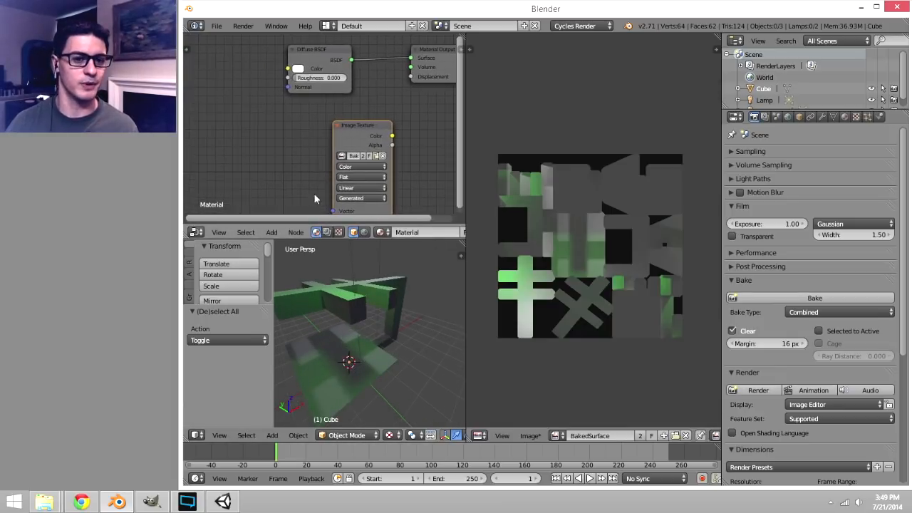
# - Add a second Image Texture node to the left of the Diffuse BSDF node
pyautogui.click(274, 234)
pyautogui.moveTo(292, 173)
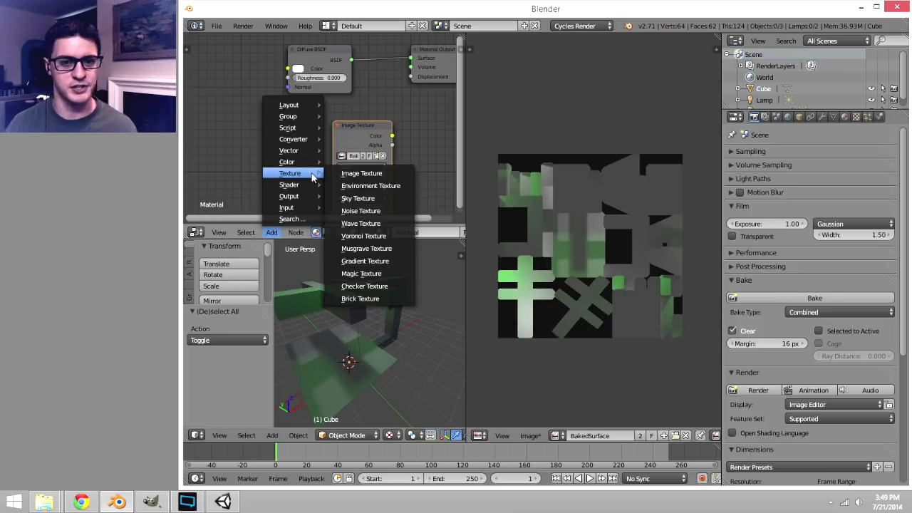
pyautogui.click(356, 173)
pyautogui.click(234, 106)
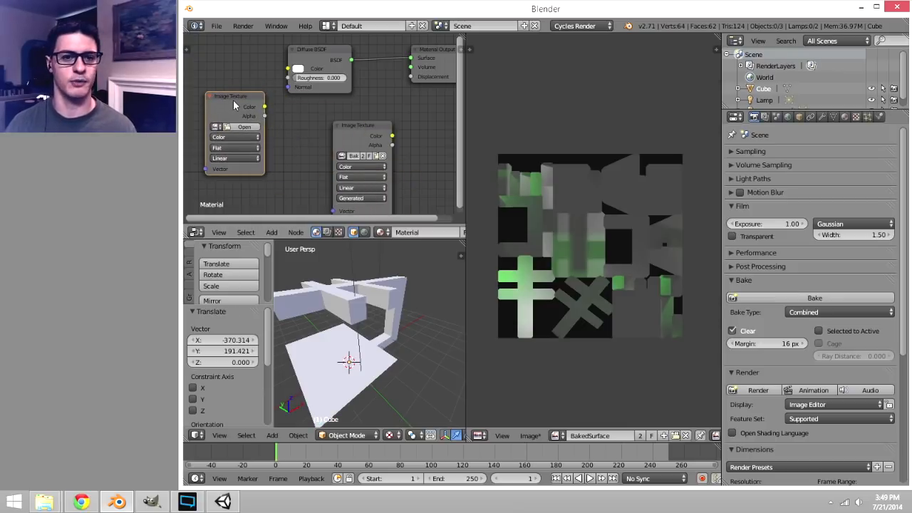
# - Link the new Image Texture node's Color output to the Diffuse BSDF's Color input and move the node slightly up
pyautogui.click(359, 131)
pyautogui.click(235, 100)
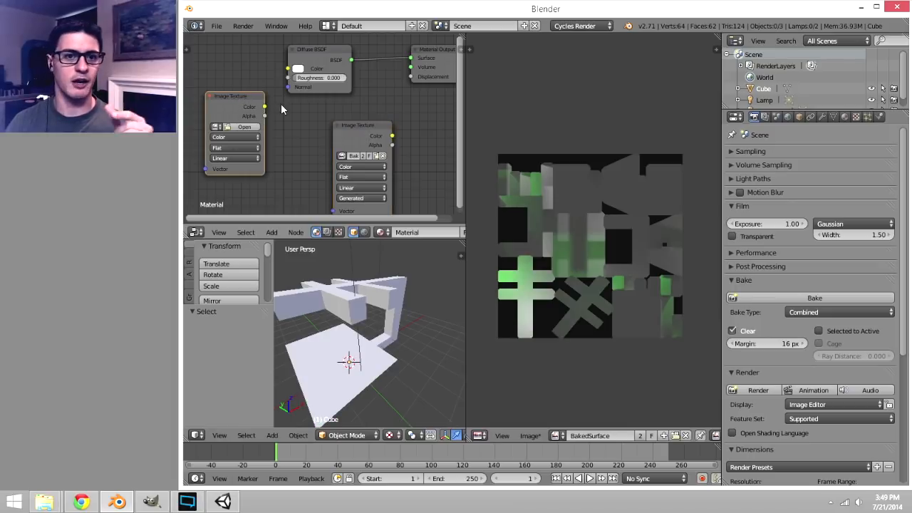
pyautogui.moveTo(266, 108); pyautogui.dragTo(287, 69)
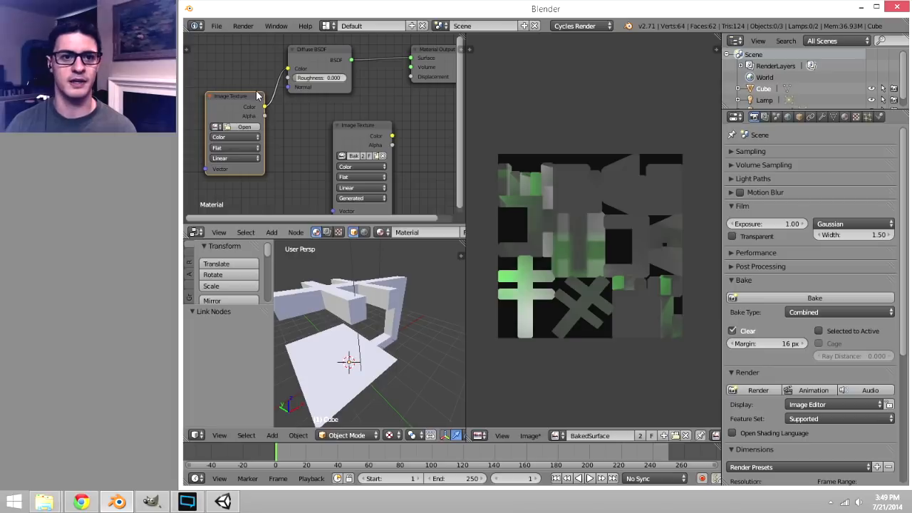
pyautogui.moveTo(253, 95); pyautogui.dragTo(252, 84)
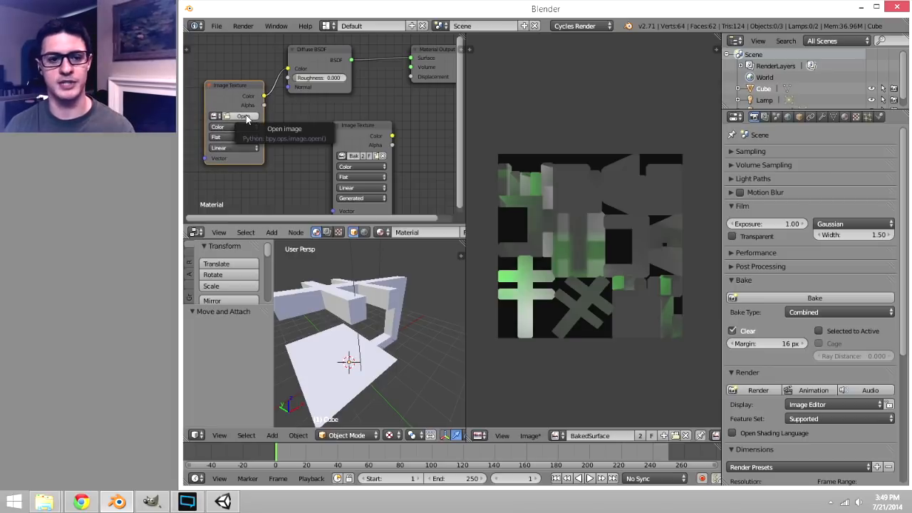
# - Switch to GIMP and create a new 1024 x 1024 px image
pyautogui.click(151, 502)
pyautogui.moveTo(349, 89); pyautogui.dragTo(313, 23)
pyautogui.click(191, 28)
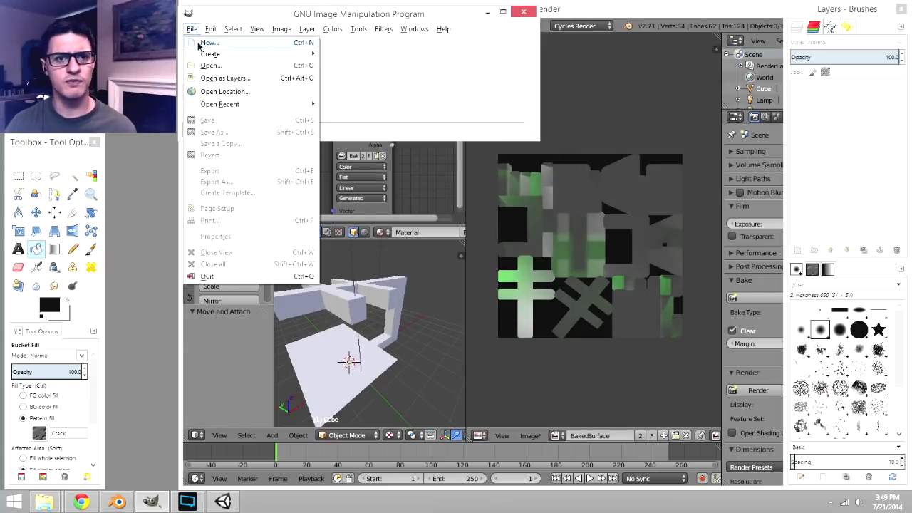
pyautogui.click(207, 41)
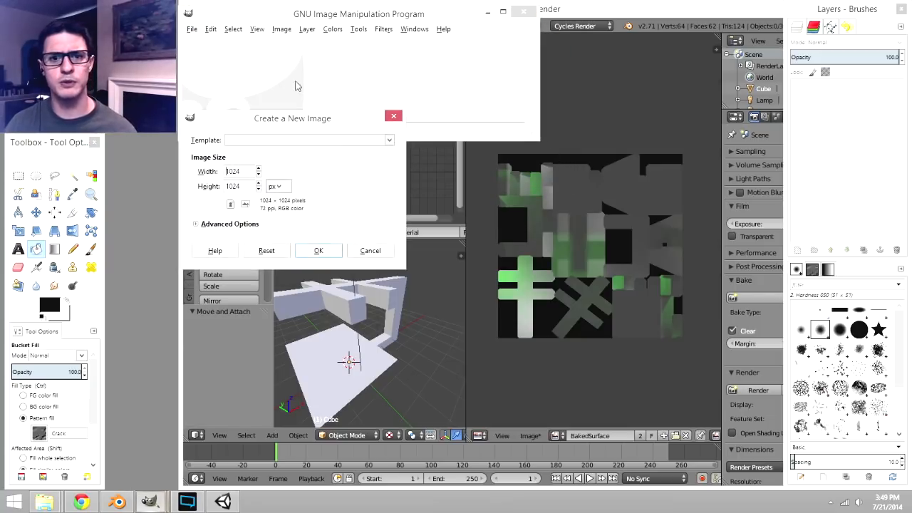
pyautogui.click(319, 250)
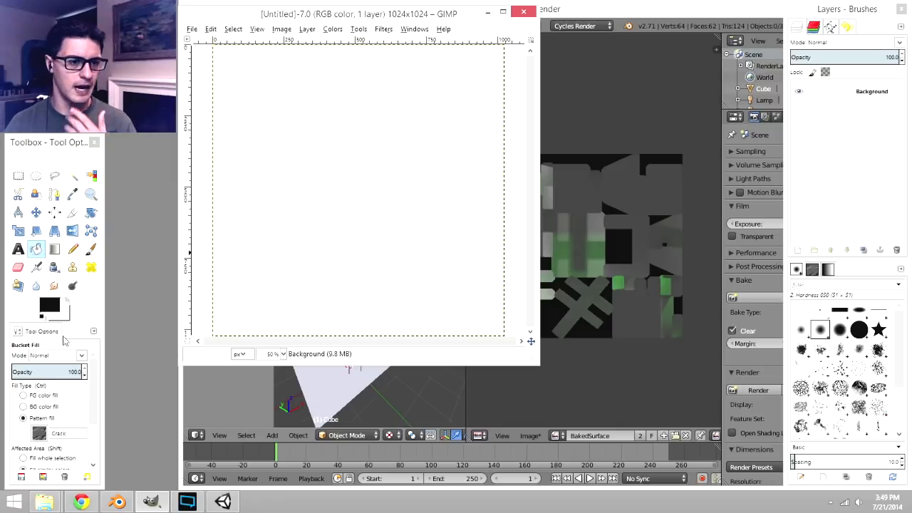
# - Fill the blank image with the Crack pattern using Bucket Fill
pyautogui.click(35, 249)
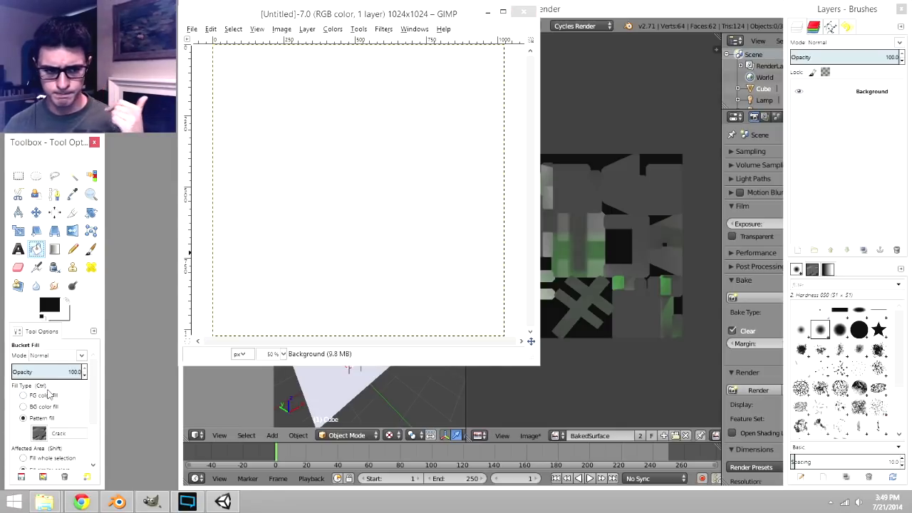
pyautogui.click(39, 433)
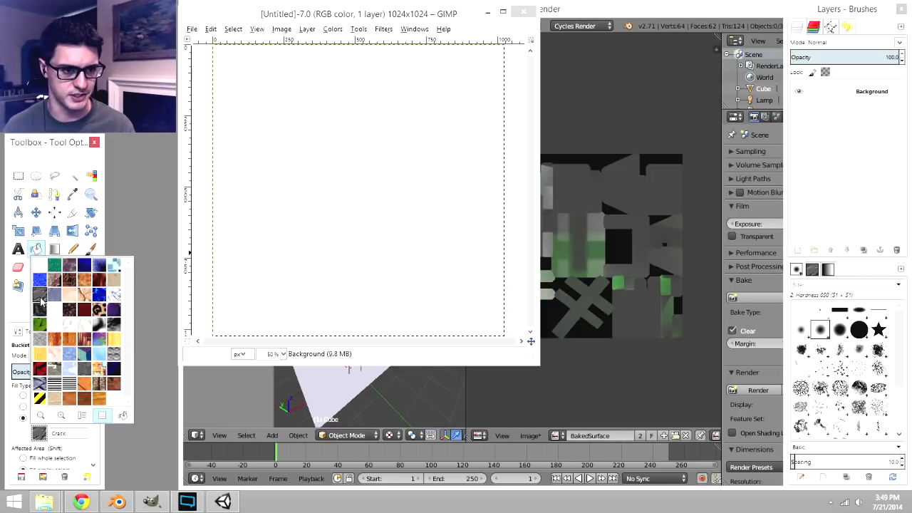
pyautogui.click(84, 296)
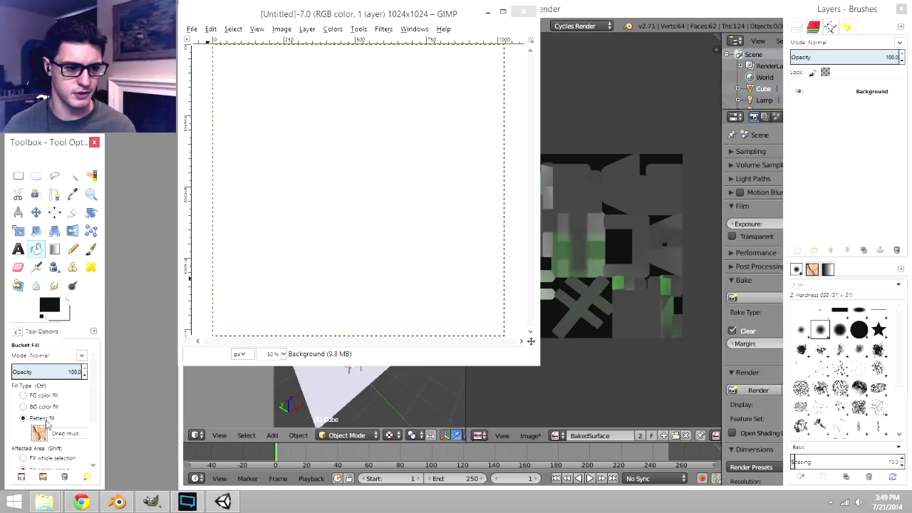
pyautogui.click(40, 432)
pyautogui.click(41, 316)
pyautogui.click(374, 248)
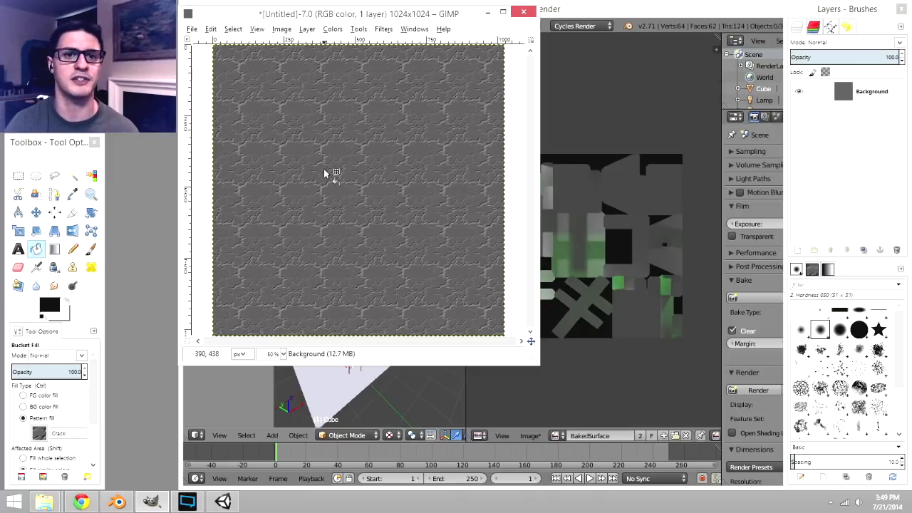
# - Export the crack-patterned image to the Desktop as ShapeSurface.png with the default PNG options
pyautogui.click(193, 30)
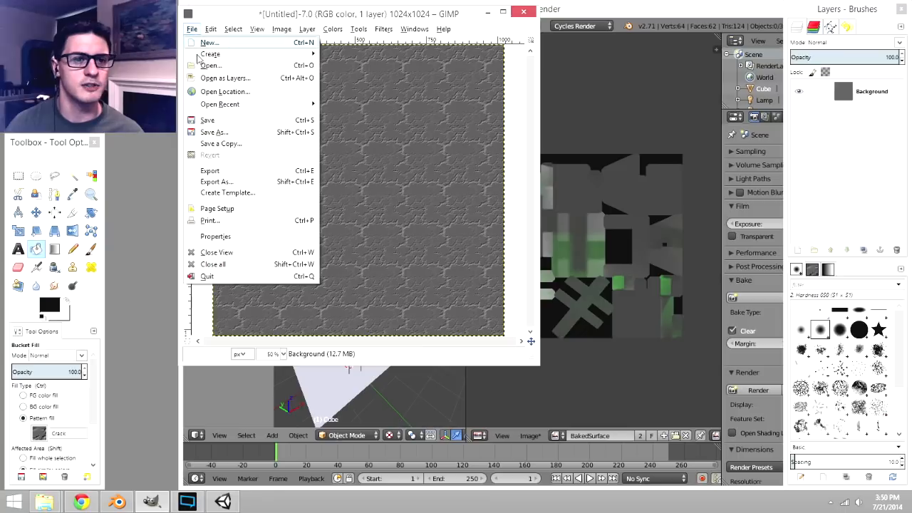
pyautogui.click(228, 184)
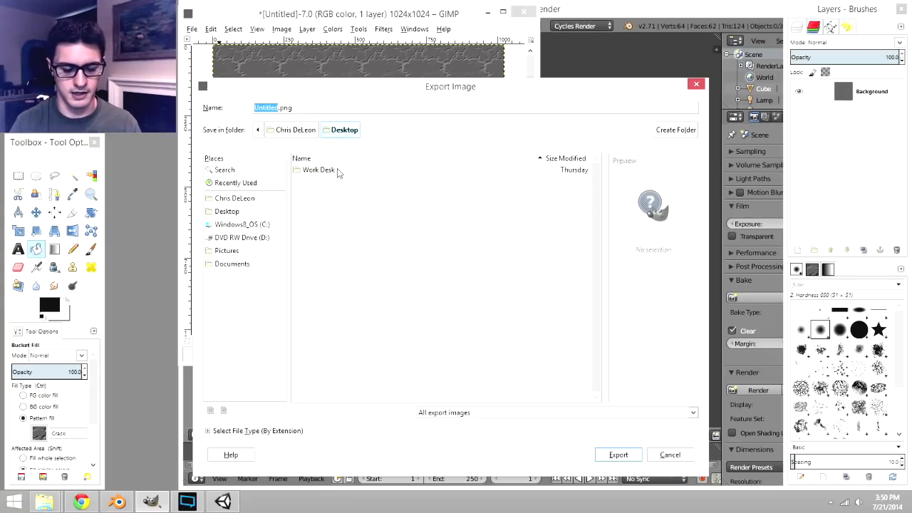
pyautogui.write('ShapeSu')
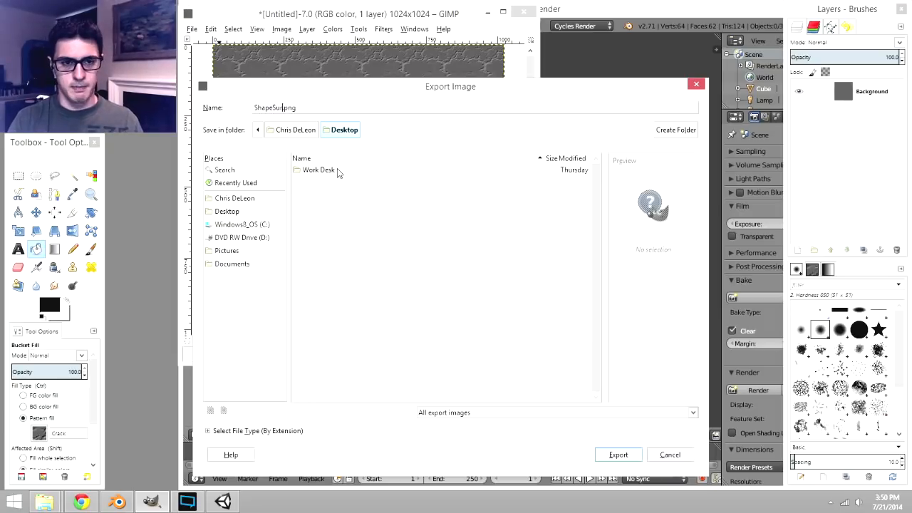
pyautogui.write('rface')
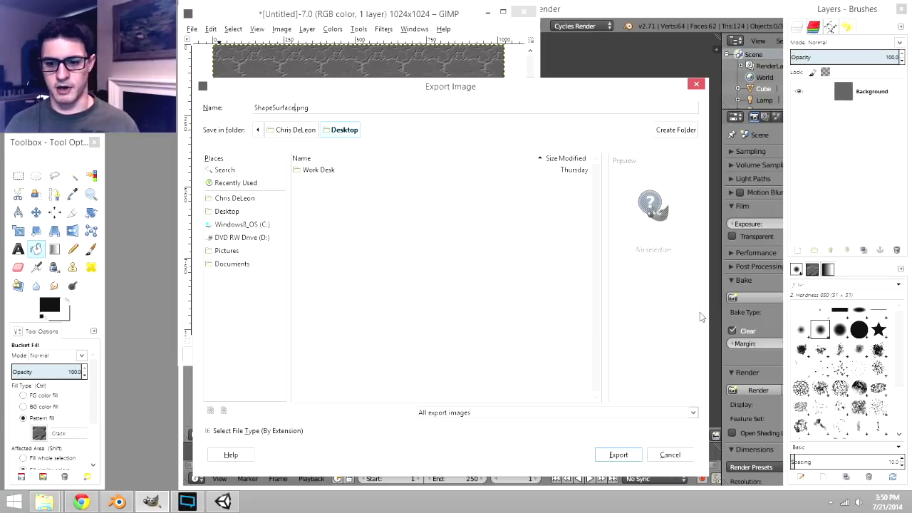
pyautogui.click(634, 453)
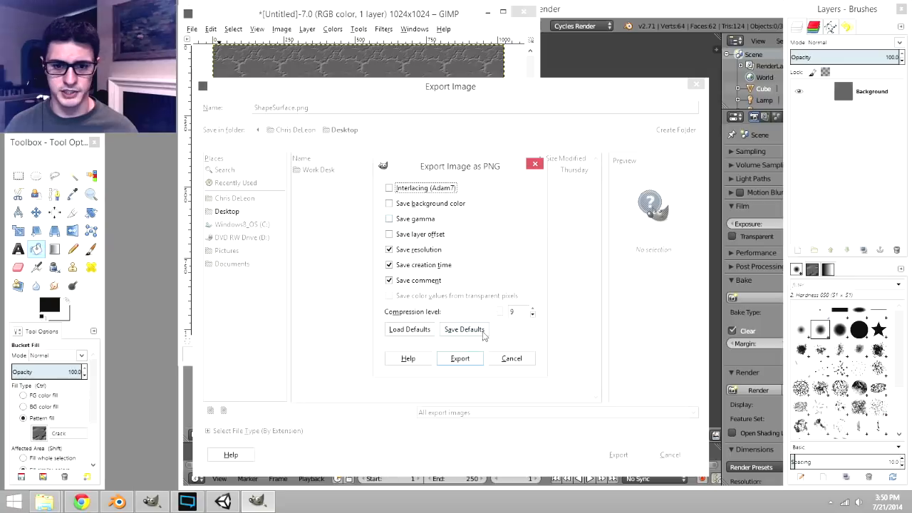
pyautogui.click(460, 361)
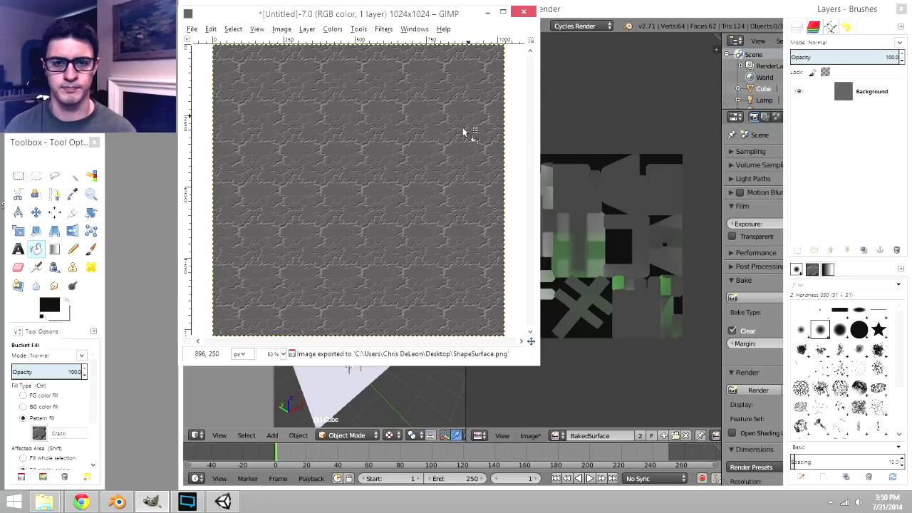
# - Switch back to Blender and load ShapeSurface.png from the Desktop into the Image Texture node linked to the Diffuse BSDF
pyautogui.click(489, 12)
pyautogui.click(28, 187)
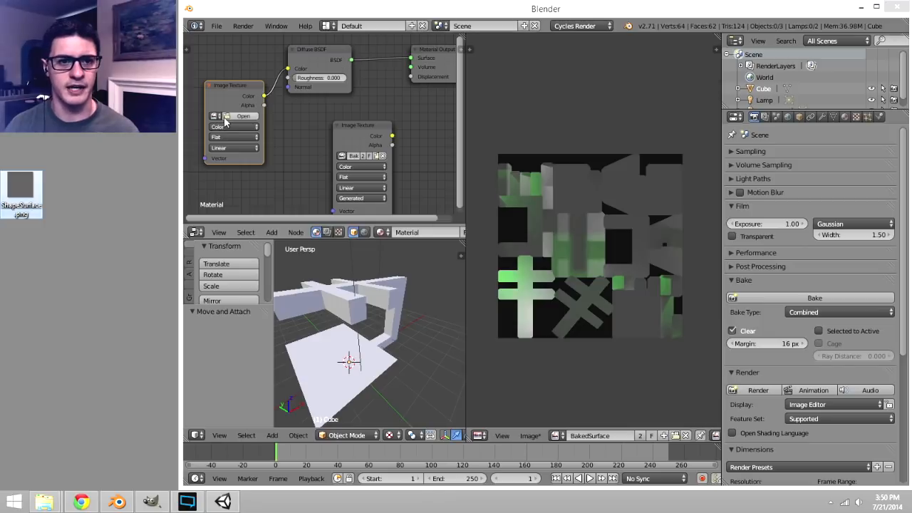
pyautogui.click(232, 116)
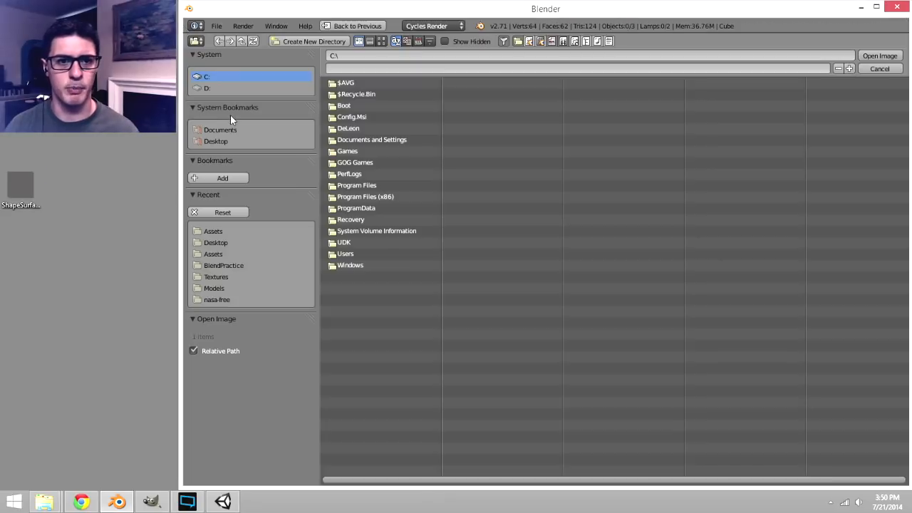
pyautogui.click(232, 243)
pyautogui.click(362, 106)
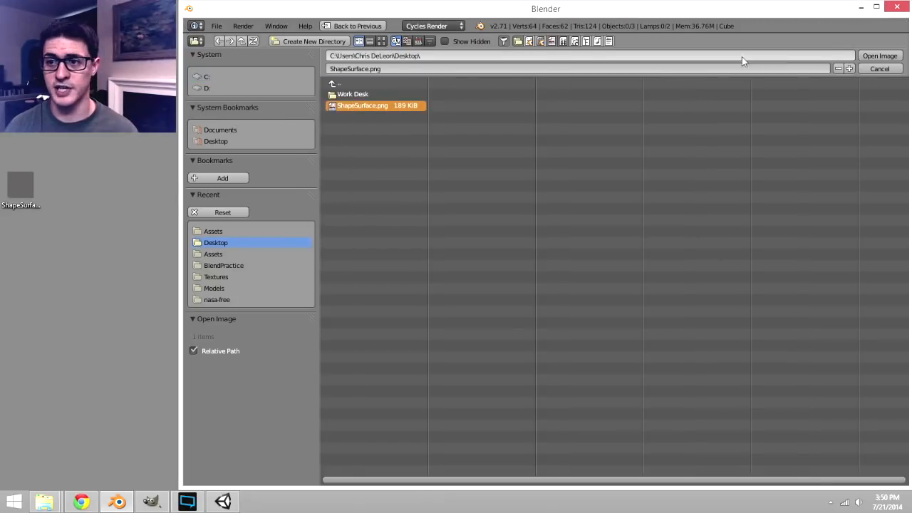
pyautogui.click(880, 56)
# - Compare the crack texture and the baked texture on the model by alternating the active Image Texture node
pyautogui.moveTo(335, 307); pyautogui.dragTo(406, 318, button='middle')
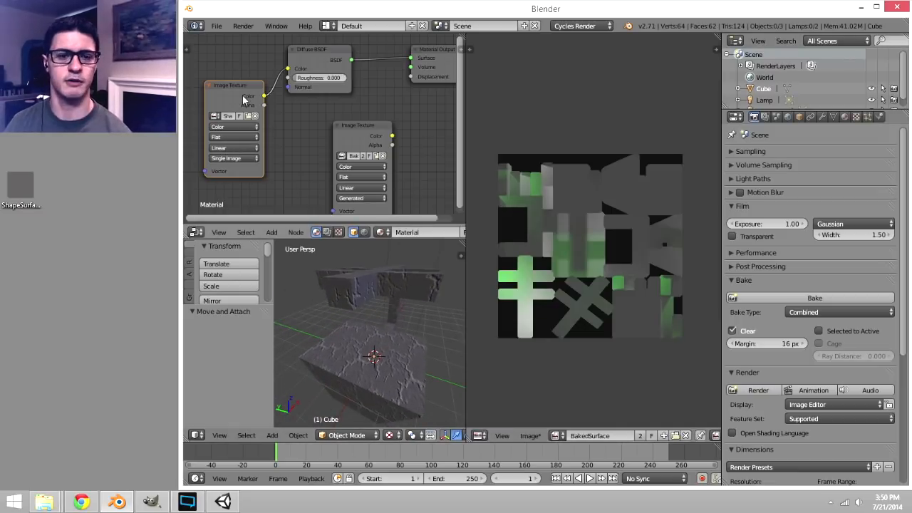
pyautogui.moveTo(356, 291); pyautogui.dragTo(380, 322, button='middle')
pyautogui.click(358, 140)
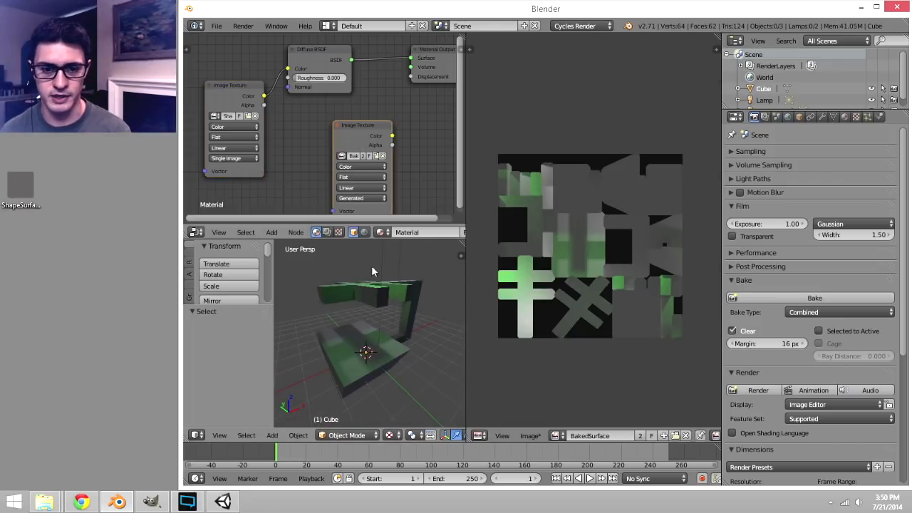
pyautogui.moveTo(372, 274); pyautogui.dragTo(335, 300, button='middle')
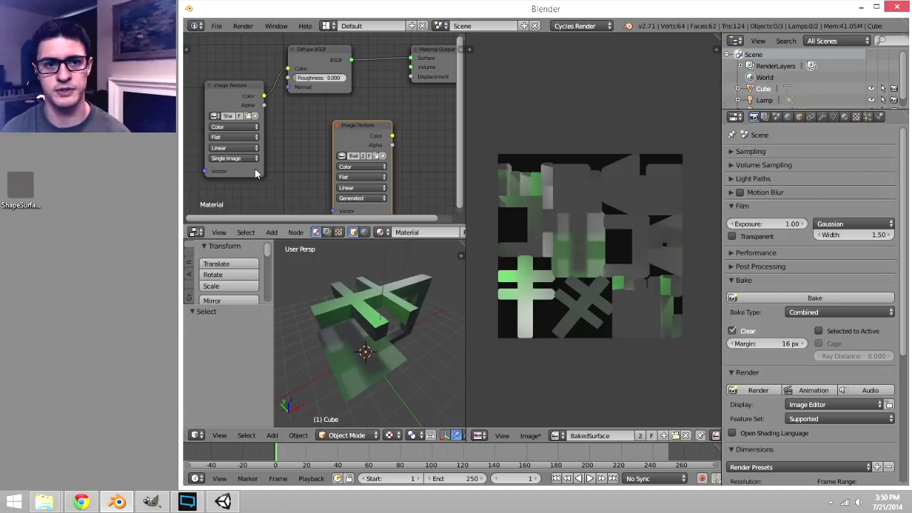
pyautogui.click(236, 88)
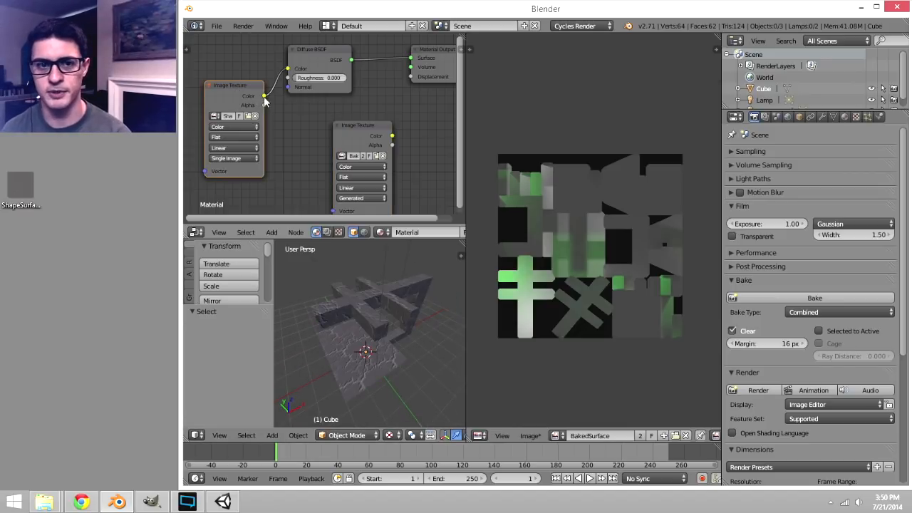
# - Make the BakedSurface Image Texture node active, select the model and bake it with the Combined bake type
pyautogui.click(368, 129)
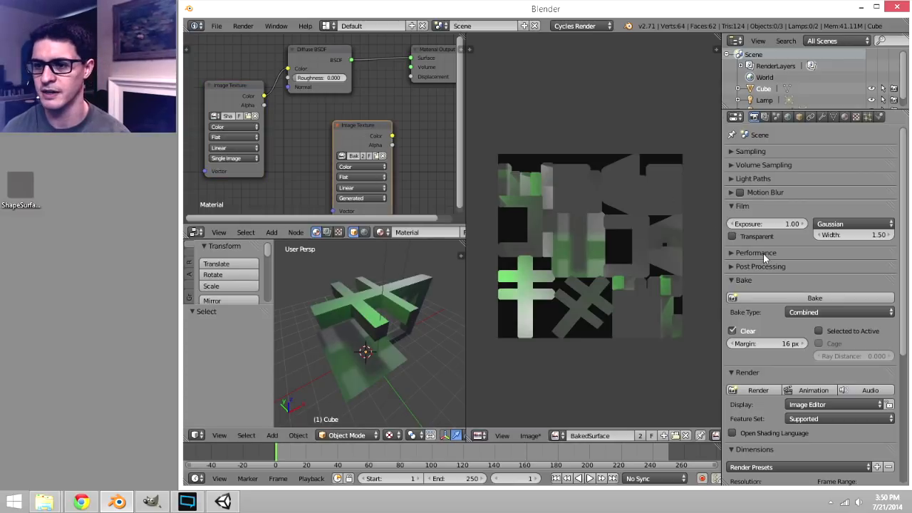
pyautogui.rightClick(357, 313)
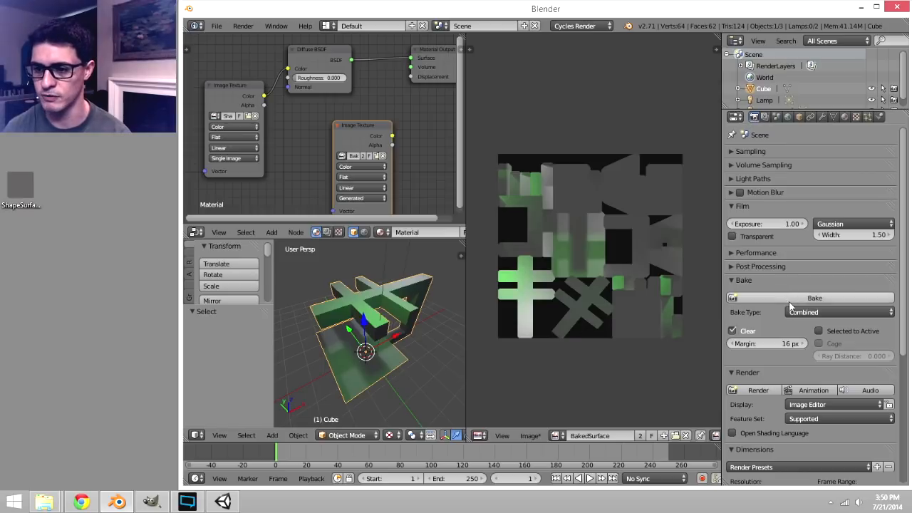
pyautogui.click(733, 281)
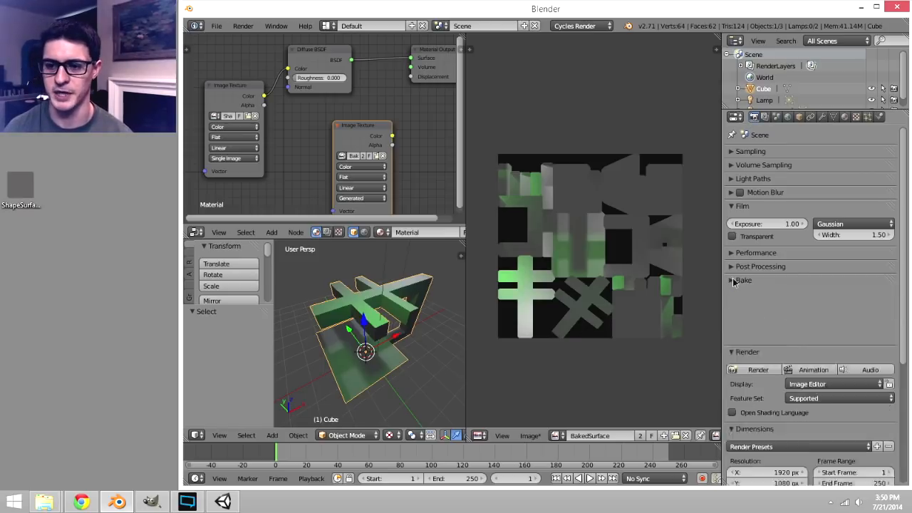
pyautogui.click(733, 280)
pyautogui.click(787, 300)
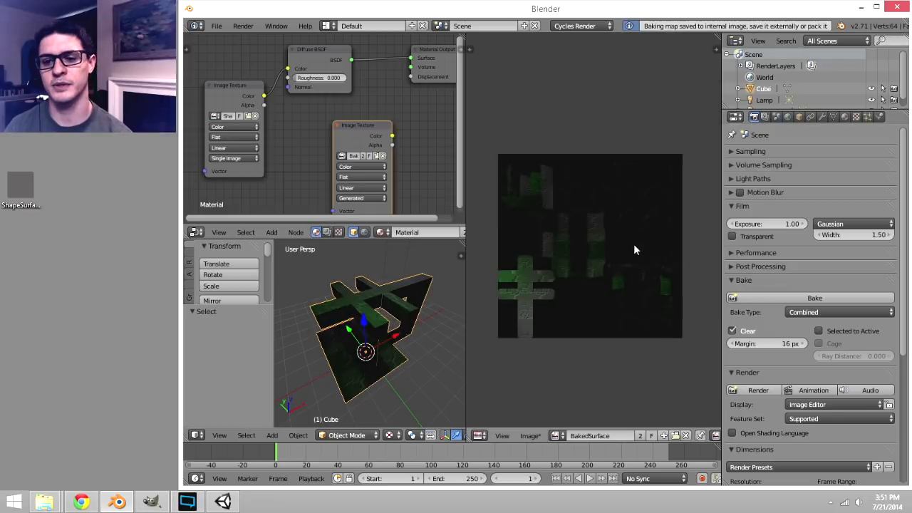
# - Examine the new bake in the image editor and on the model, comparing it with the plain crack texture
pyautogui.scroll(4, 541, 304)
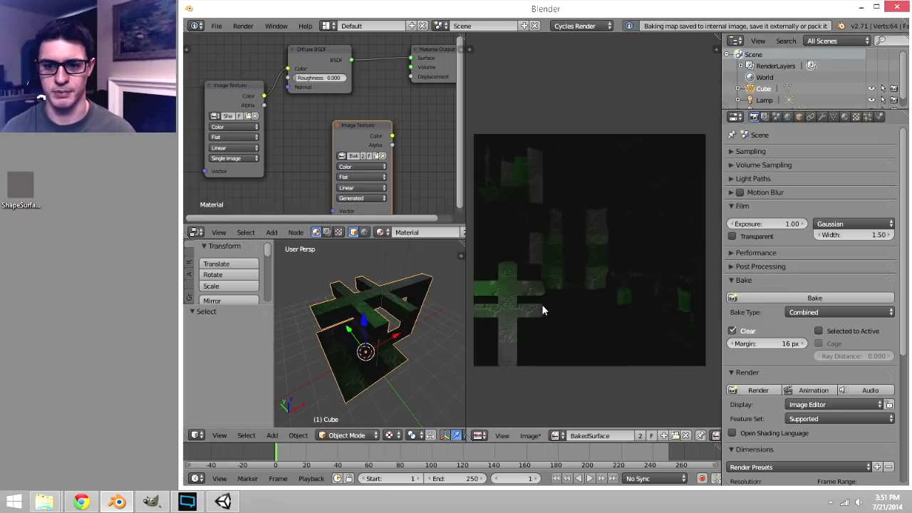
pyautogui.moveTo(544, 310); pyautogui.dragTo(618, 250, button='middle')
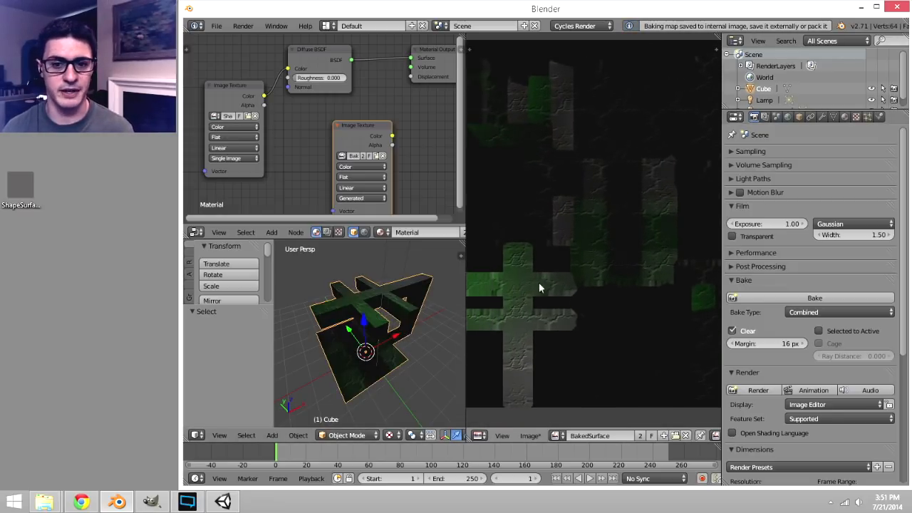
pyautogui.moveTo(539, 282); pyautogui.dragTo(556, 278, button='middle')
pyautogui.moveTo(405, 313); pyautogui.dragTo(383, 306, button='middle')
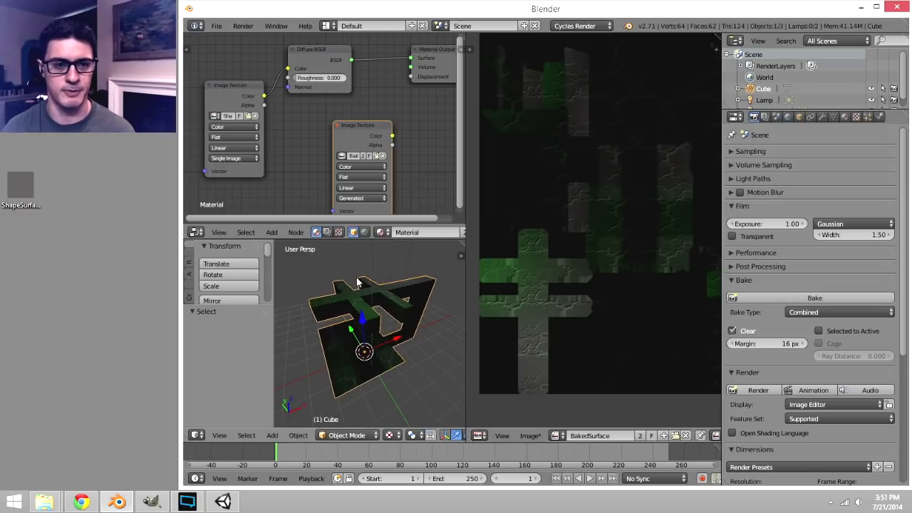
pyautogui.click(237, 97)
pyautogui.moveTo(368, 368); pyautogui.dragTo(374, 388, button='middle')
pyautogui.click(366, 132)
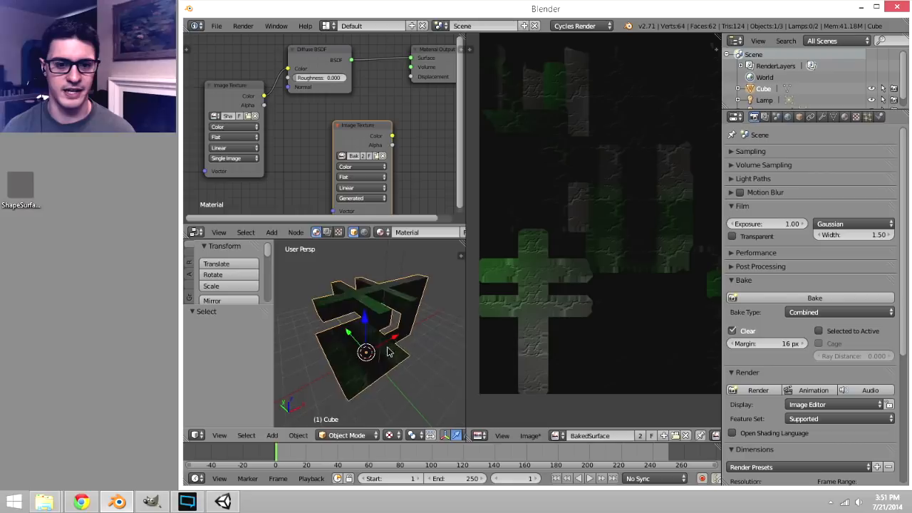
pyautogui.hotkey('ctrl', 'Up')
pyautogui.moveTo(379, 338); pyautogui.dragTo(718, 277, button='middle')
pyautogui.hotkey('shift', 'space')
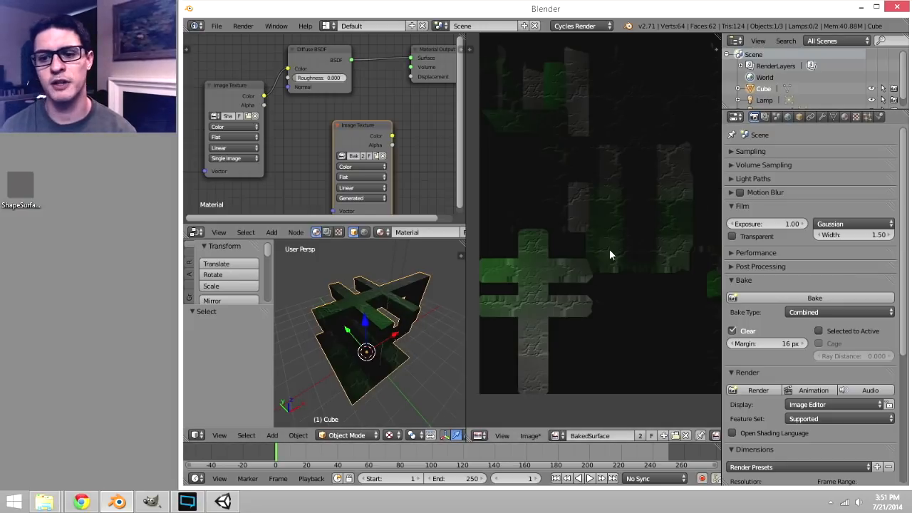
# - Inspect the baked crack detail on the base slab up close in an enlarged 3D view
pyautogui.scroll(4, 365, 328)
pyautogui.moveTo(358, 350); pyautogui.dragTo(392, 354, button='middle')
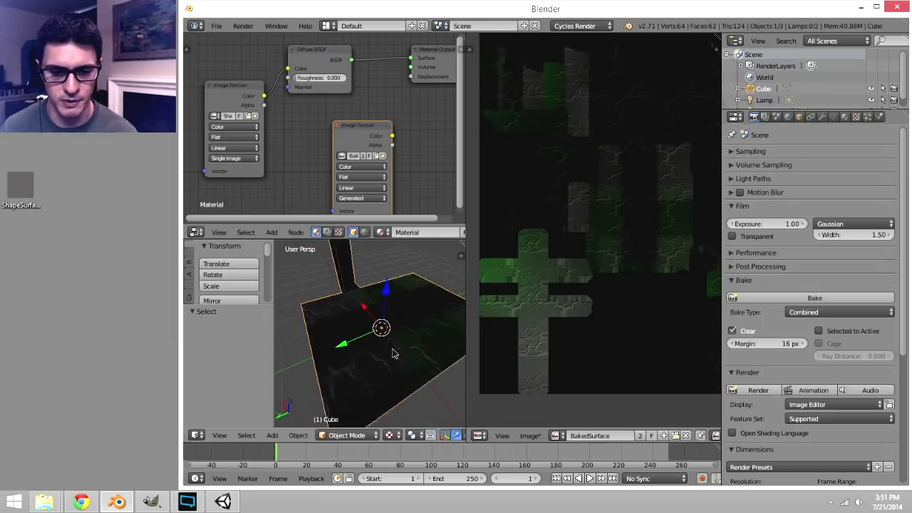
pyautogui.scroll(5, 401, 359)
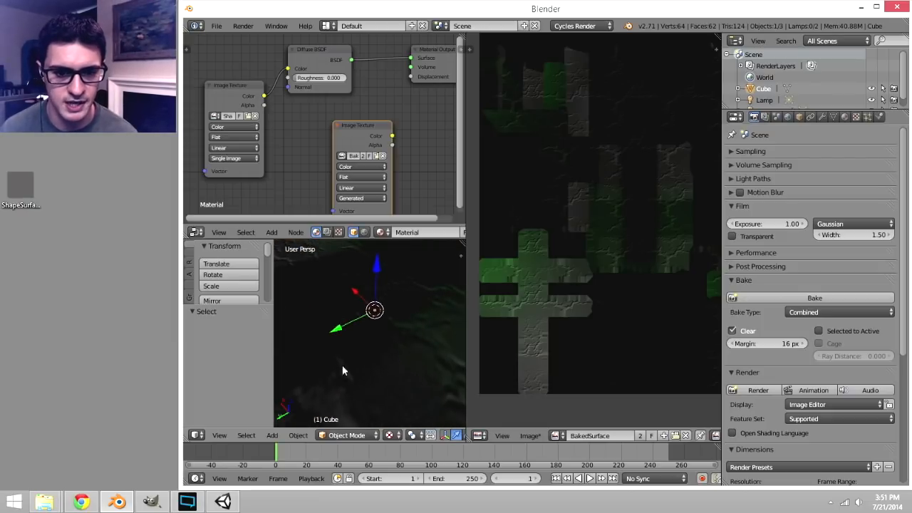
pyautogui.hotkey('ctrl', 'Up')
pyautogui.scroll(-3, 590, 268)
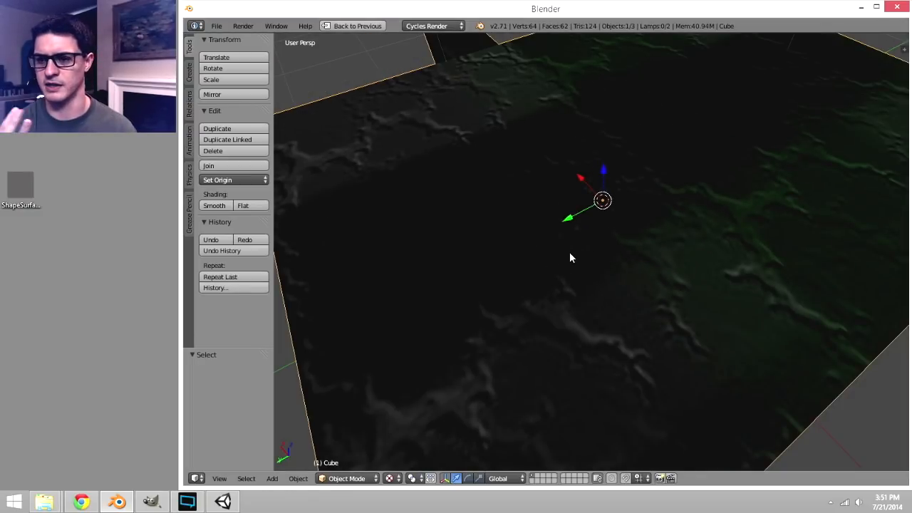
pyautogui.hotkey('ctrl', 'Up')
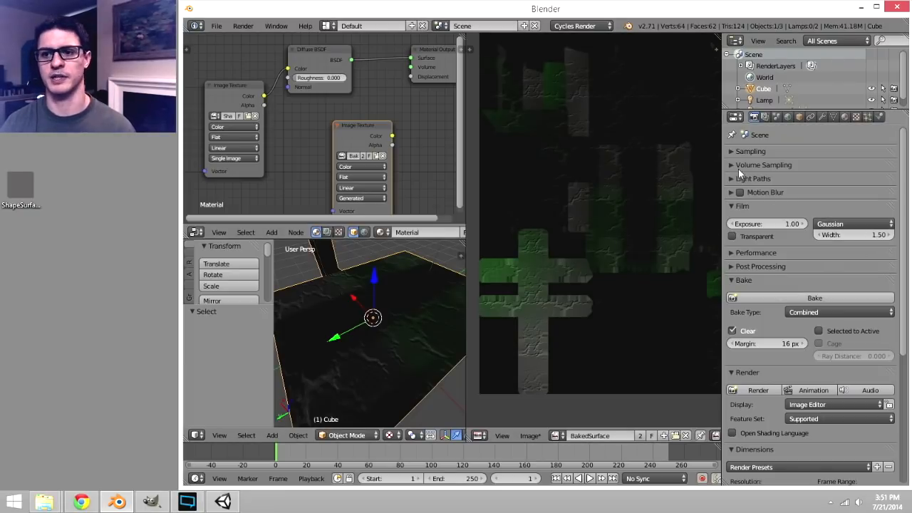
# - Expand the Sampling settings and set the render samples to 100
pyautogui.click(730, 151)
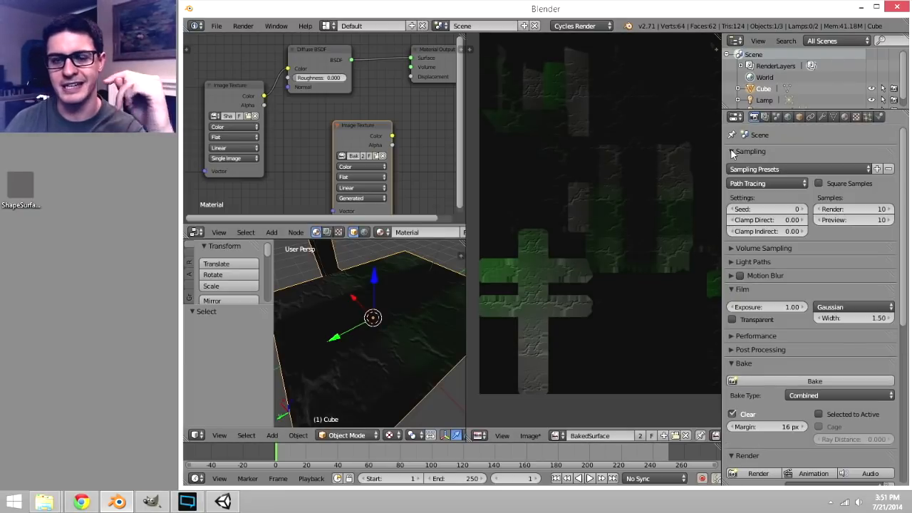
pyautogui.click(880, 210)
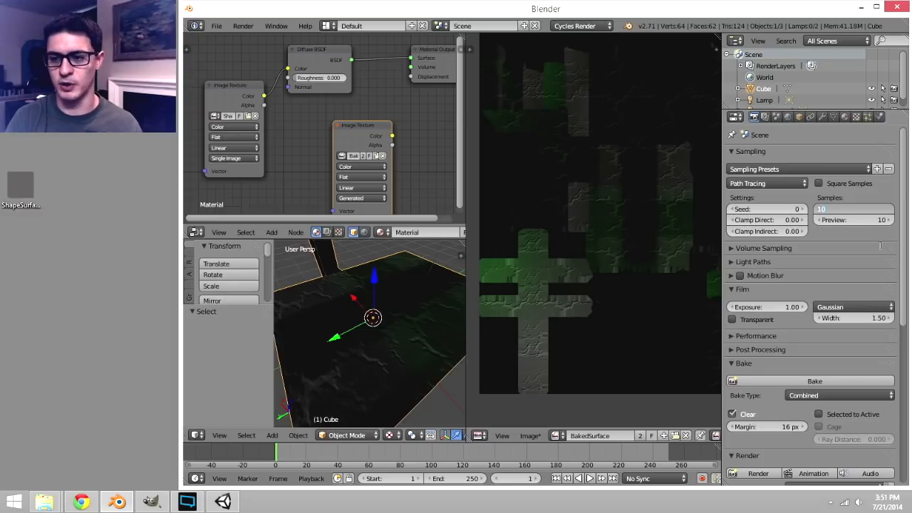
pyautogui.write('100')
pyautogui.press('Return')
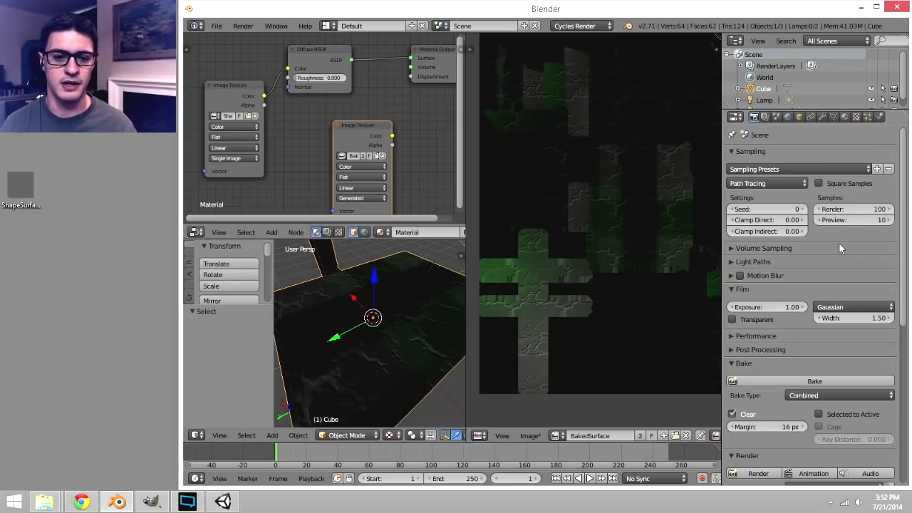
# - Set the render samples to 5
pyautogui.scroll(-5, 379, 307)
pyautogui.moveTo(378, 306); pyautogui.dragTo(329, 317, button='middle')
pyautogui.moveTo(379, 330)
pyautogui.mouseDown(button='middle')
pyautogui.moveTo(383, 351)
pyautogui.moveTo(372, 345)
pyautogui.moveTo(379, 339)
pyautogui.mouseUp(button='middle')
pyautogui.scroll(5, 384, 351)
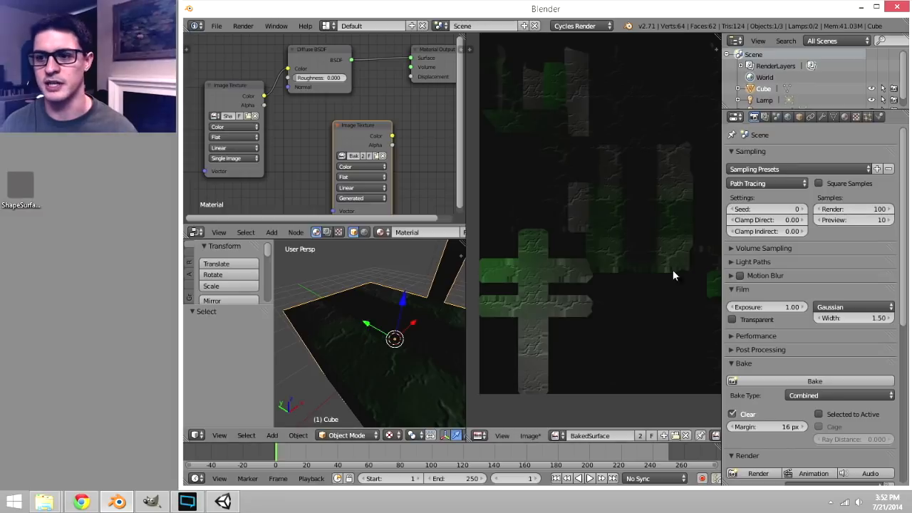
pyautogui.click(848, 209)
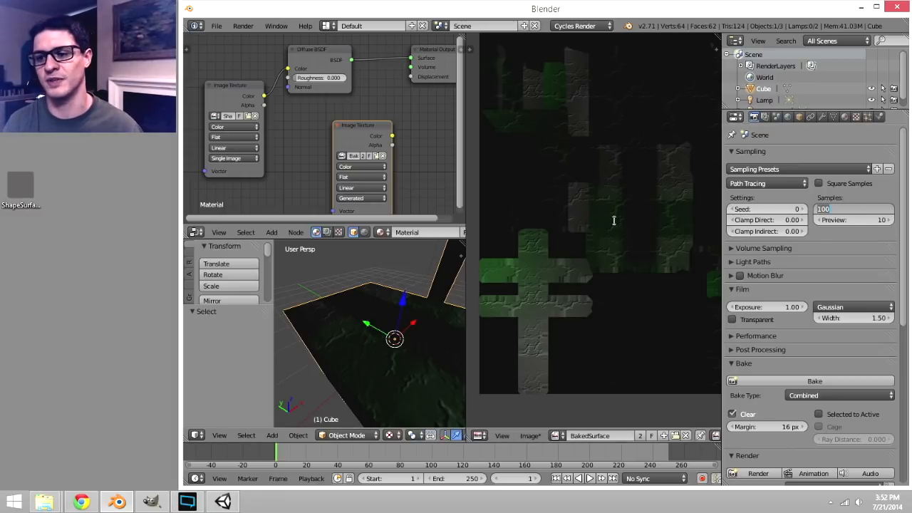
pyautogui.write('5')
pyautogui.press('Return')
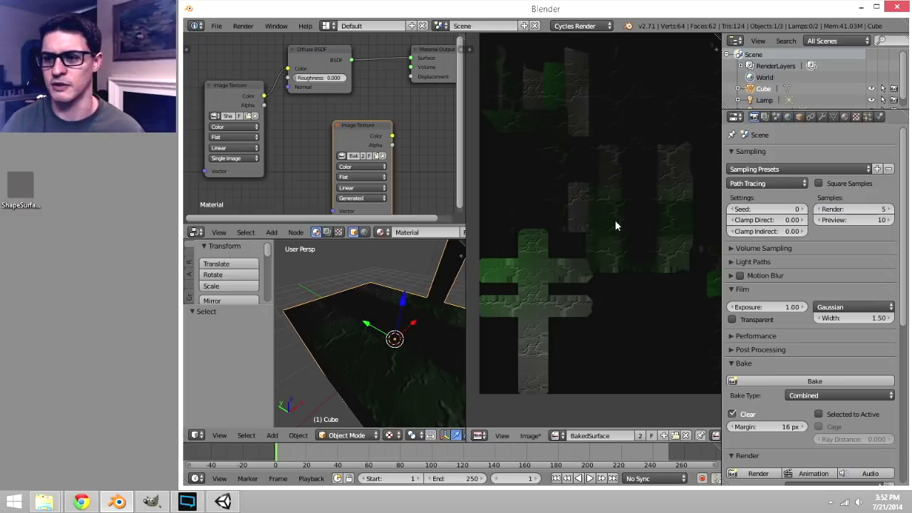
# - Enter Edit Mode on the model and select only the large side face of the base slab in the enlarged 3D view
pyautogui.moveTo(424, 297); pyautogui.dragTo(411, 320, button='middle')
pyautogui.hotkey('ctrl', 'Up')
pyautogui.hotkey('ctrl', 'Up')
pyautogui.press('Tab')
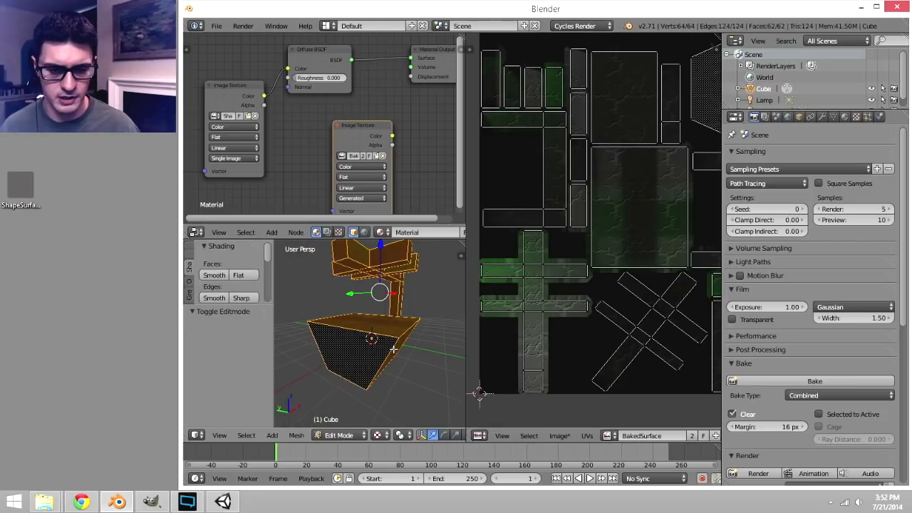
pyautogui.hotkey('ctrl', 'Up')
pyautogui.moveTo(543, 333); pyautogui.dragTo(681, 352, button='middle')
pyautogui.rightClick(534, 320)
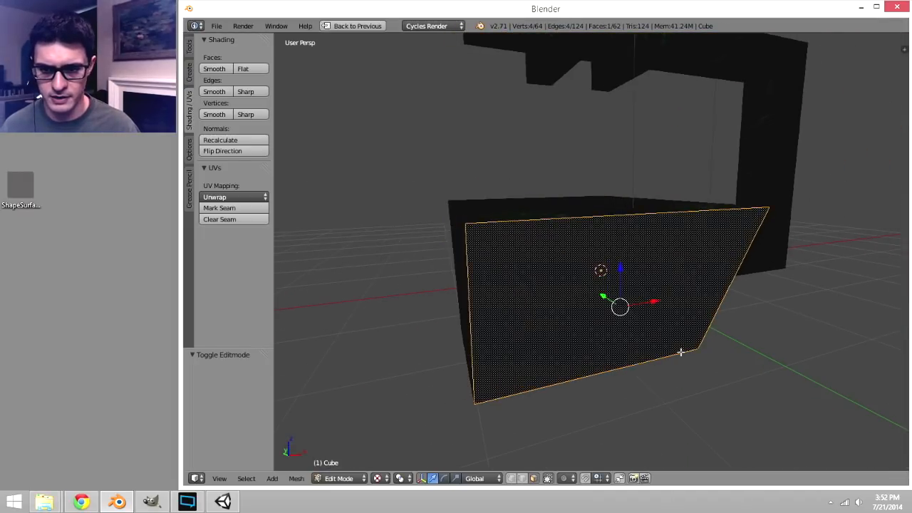
# - Inset the base slab's side face by extruding in place and scaling to 0.350, and extrude it about -0.874 in Y and -0.412 in Z
pyautogui.press('e')
pyautogui.rightClick(787, 397)
pyautogui.press('s')
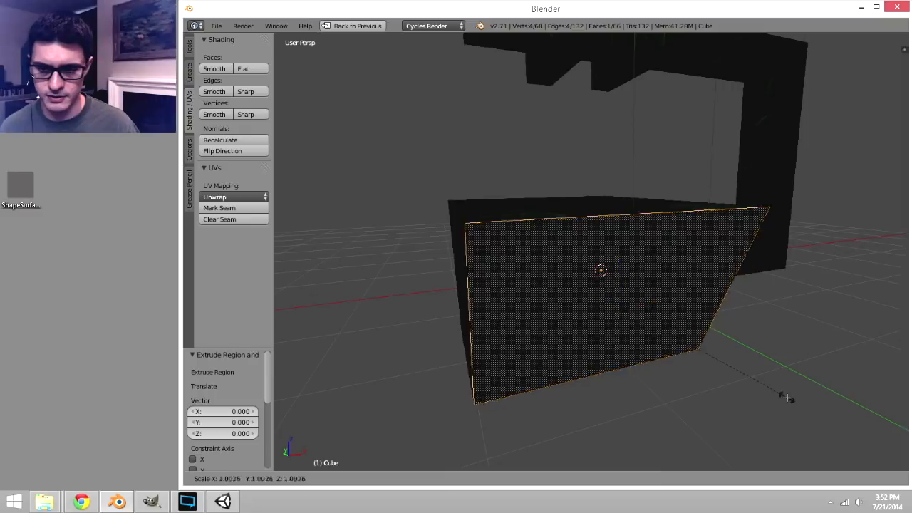
pyautogui.moveTo(677, 340); pyautogui.dragTo(624, 231, button='middle')
pyautogui.press('e')
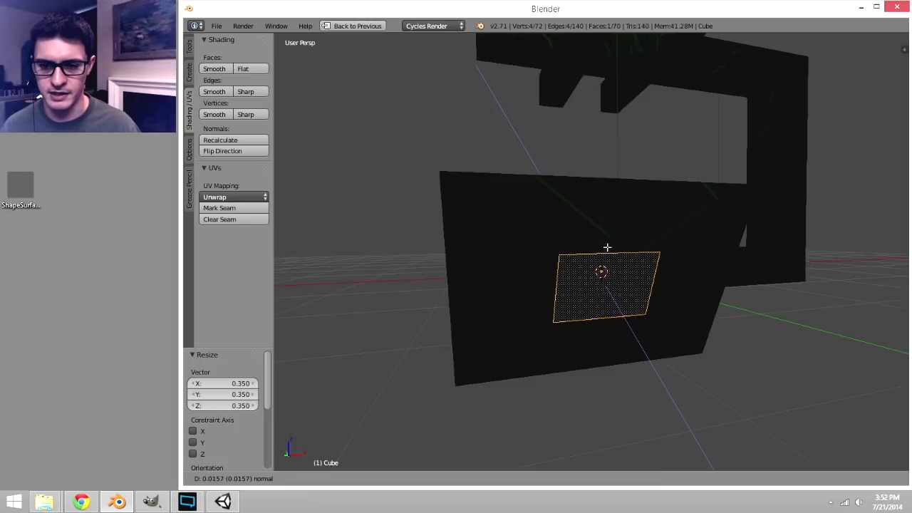
pyautogui.click(655, 308)
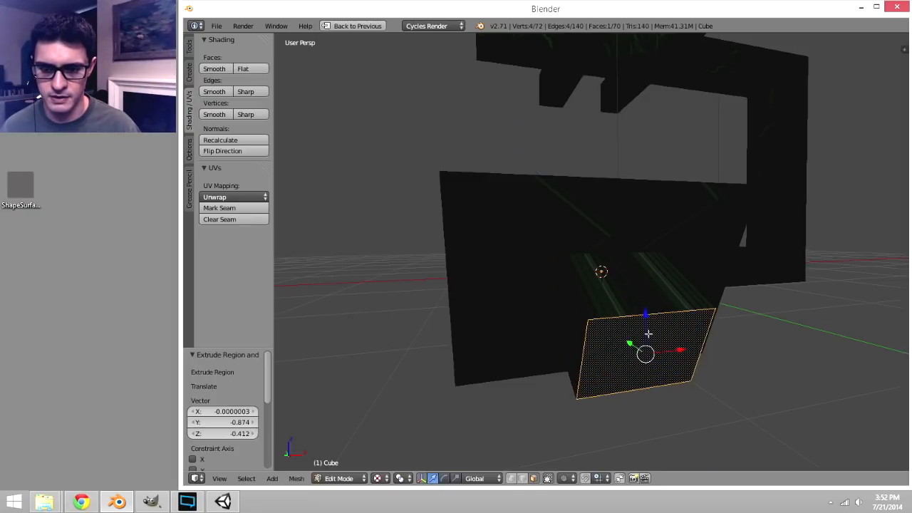
# - Select the lower edge of the extension's end face and move it about -0.355 along Y
pyautogui.moveTo(648, 333); pyautogui.dragTo(617, 377, button='middle')
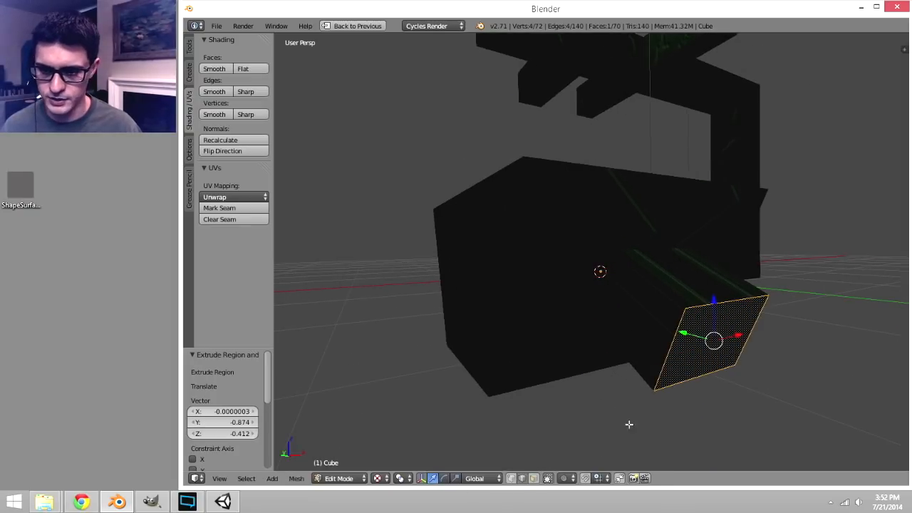
pyautogui.rightClick(702, 377)
pyautogui.moveTo(672, 368); pyautogui.dragTo(709, 386)
pyautogui.moveTo(709, 385); pyautogui.dragTo(503, 434, button='middle')
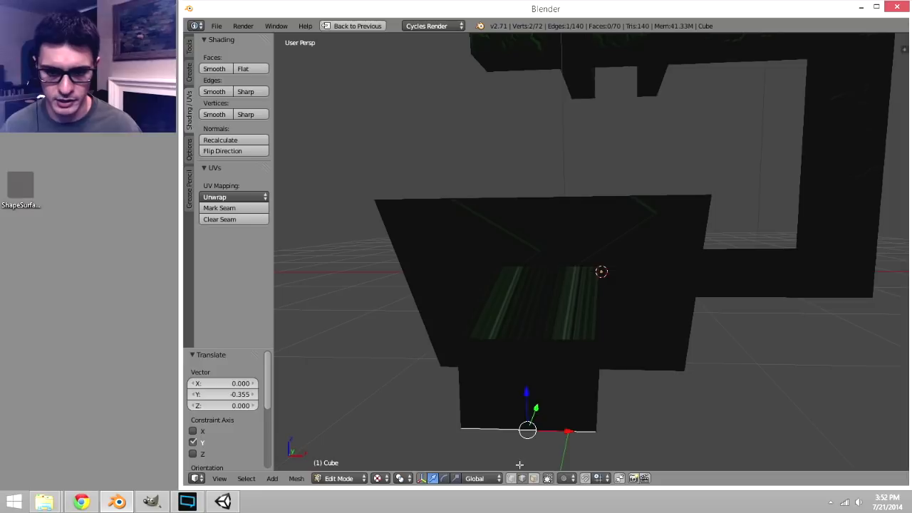
# - Extrude the extension's end face about -0.620 in Y and 0.022 in Z, and move it another -0.147 along Y
pyautogui.press('a')
pyautogui.rightClick(532, 423)
pyautogui.press('e')
pyautogui.click(503, 436)
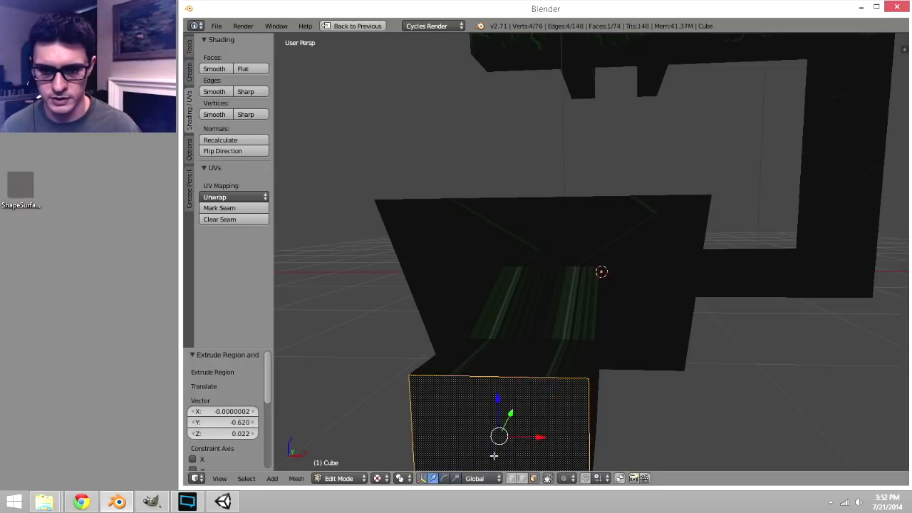
pyautogui.moveTo(503, 436); pyautogui.dragTo(631, 389, button='middle')
pyautogui.moveTo(636, 344); pyautogui.dragTo(640, 349)
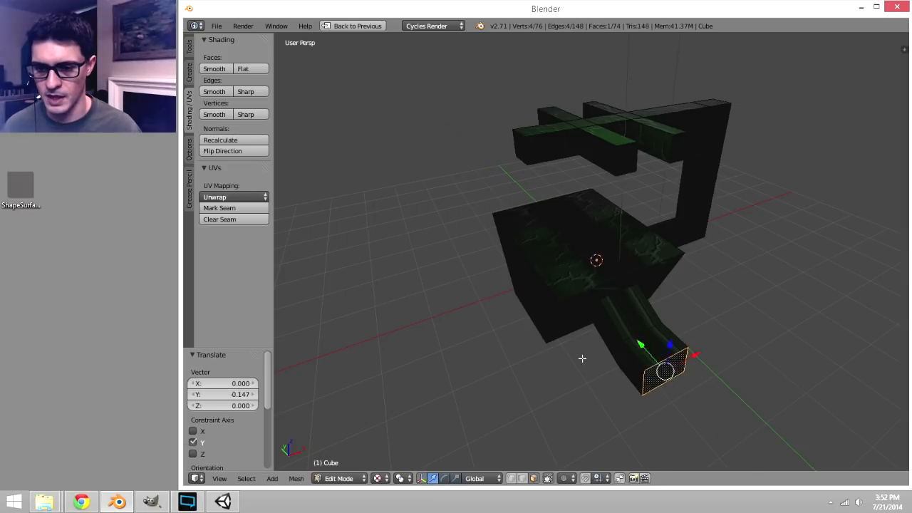
# - Examine how the baked texture maps onto the new extension up close and where its end face lies in the UV layout
pyautogui.moveTo(583, 358); pyautogui.dragTo(570, 334, button='middle')
pyautogui.scroll(2, 571, 334)
pyautogui.scroll(1, 571, 332)
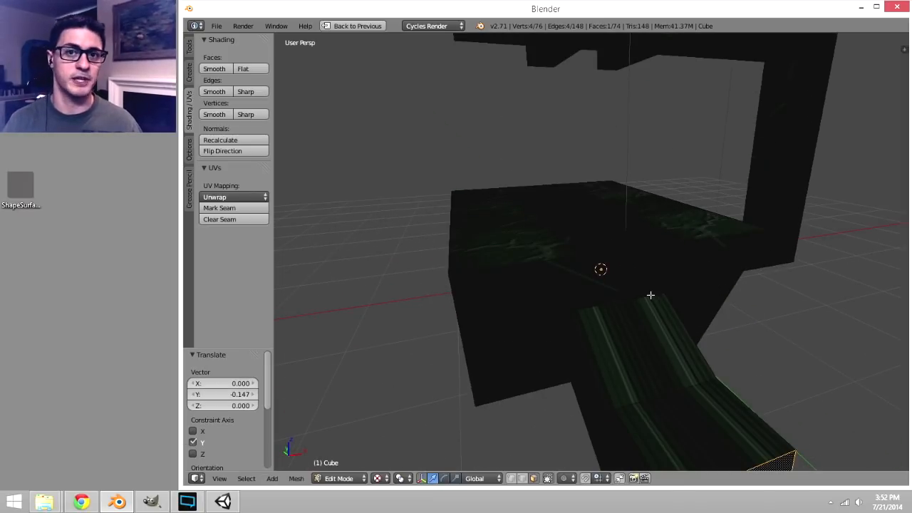
pyautogui.hotkey('ctrl', 'Up')
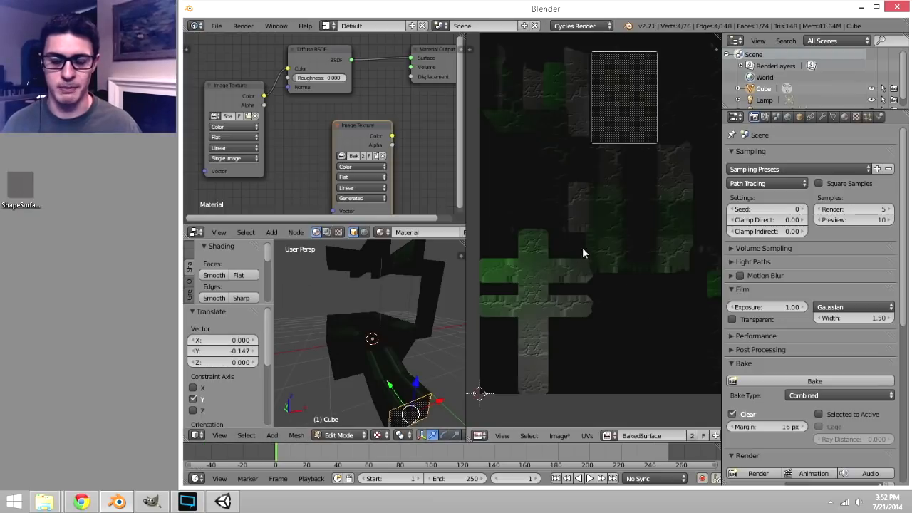
pyautogui.scroll(-2, 582, 253)
pyautogui.moveTo(400, 287); pyautogui.dragTo(355, 315, button='middle')
pyautogui.press('Tab')
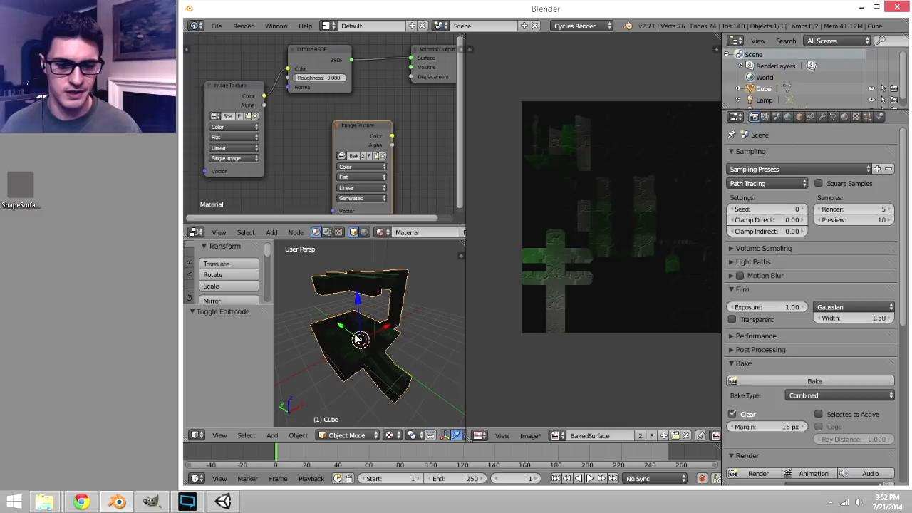
pyautogui.press('Tab')
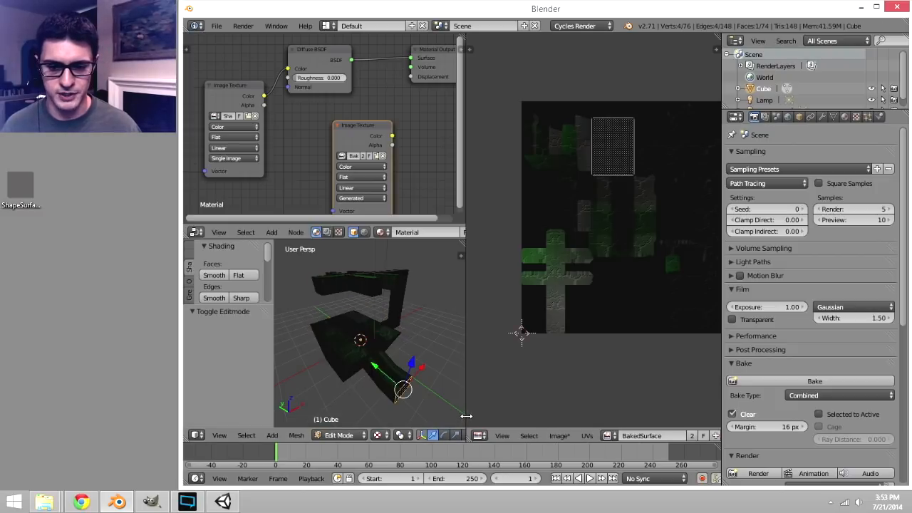
# - Select all of the model's geometry in Edit Mode and adjust the divider to give the UV image area more room
pyautogui.moveTo(465, 419); pyautogui.dragTo(558, 419)
pyautogui.press('a')
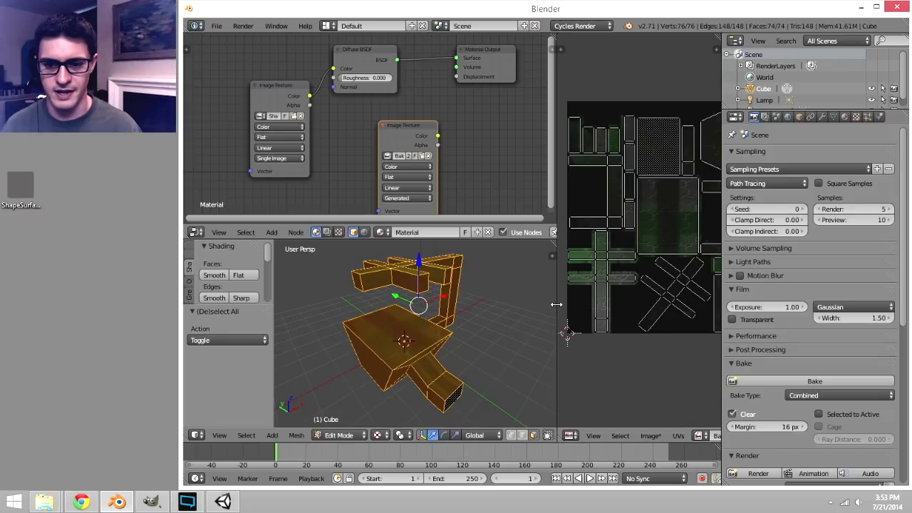
pyautogui.moveTo(558, 307); pyautogui.dragTo(457, 314)
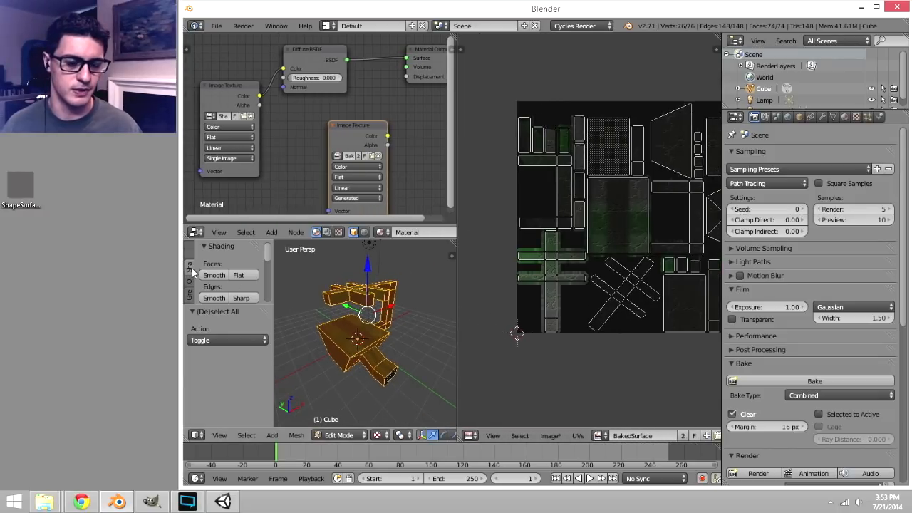
pyautogui.hotkey('ctrl', 'Up')
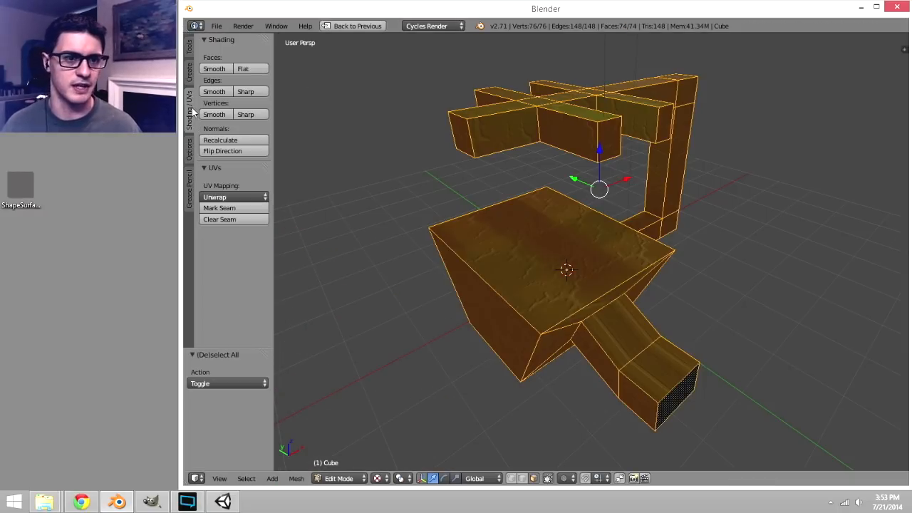
pyautogui.click(242, 197)
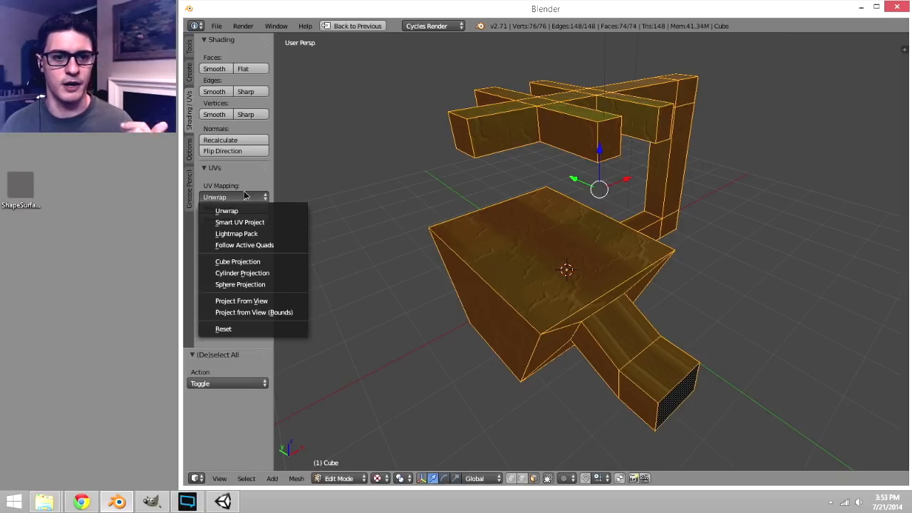
pyautogui.click(258, 211)
pyautogui.hotkey('ctrl', 'Up')
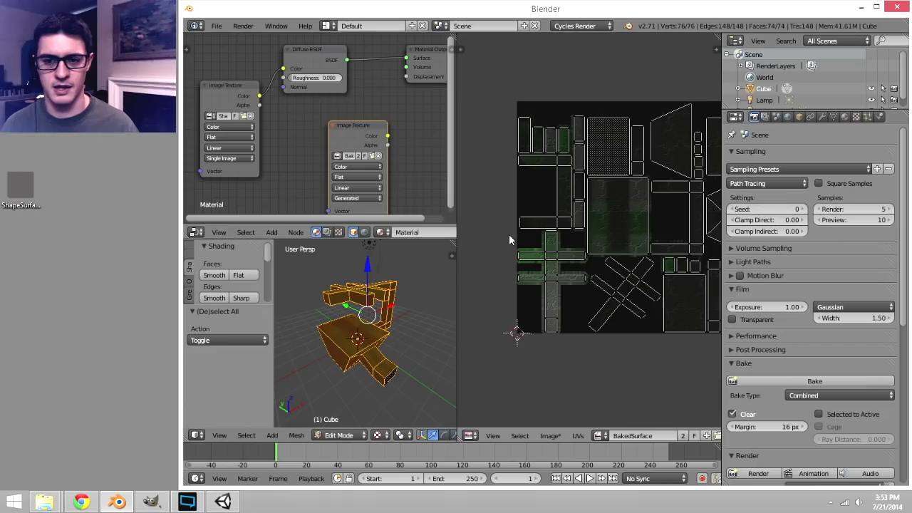
# - Unwrap the whole model with Smart UV Project, using an angle limit of 66 and an island margin of 0.06
pyautogui.scroll(-4, 240, 283)
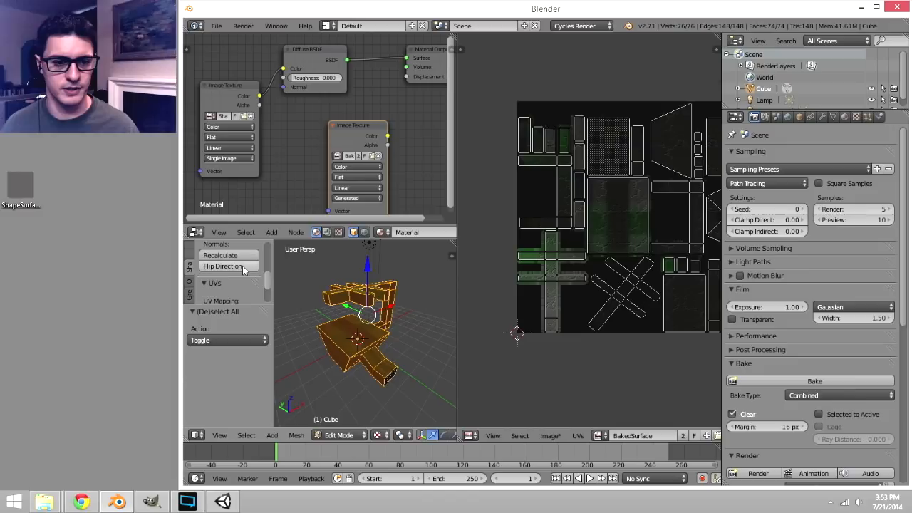
pyautogui.scroll(-2, 240, 282)
pyautogui.click(241, 289)
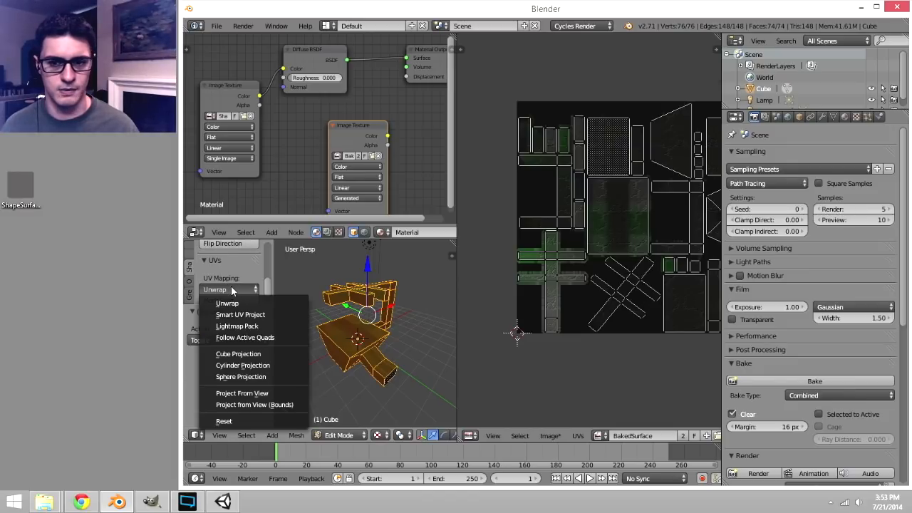
pyautogui.click(238, 290)
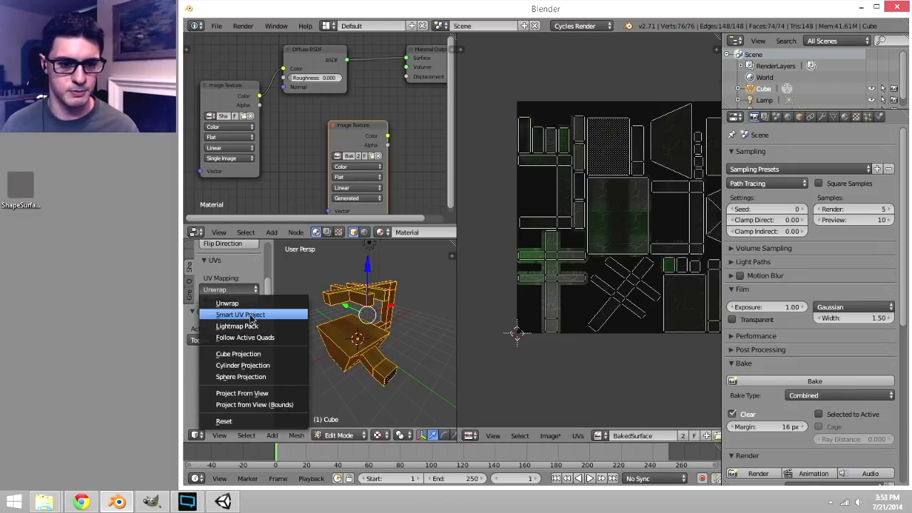
pyautogui.click(250, 314)
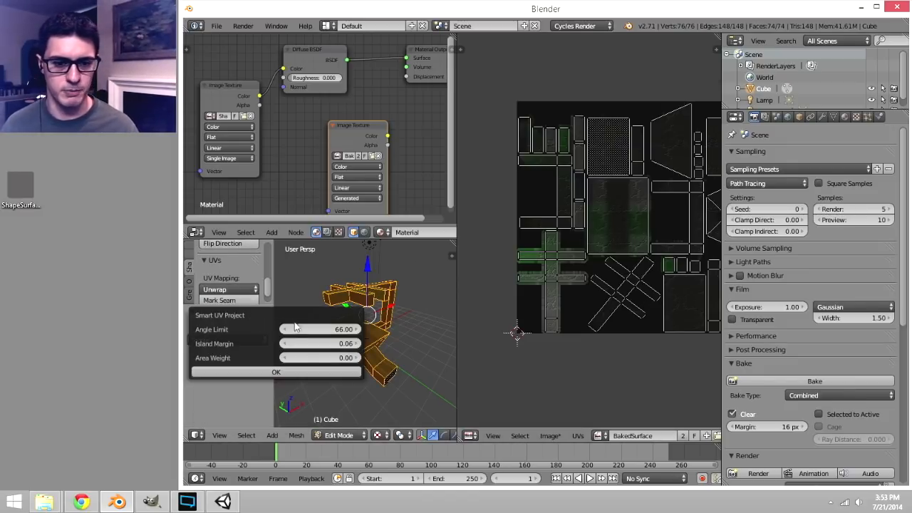
pyautogui.click(327, 372)
pyautogui.moveTo(616, 263); pyautogui.dragTo(560, 274, button='middle')
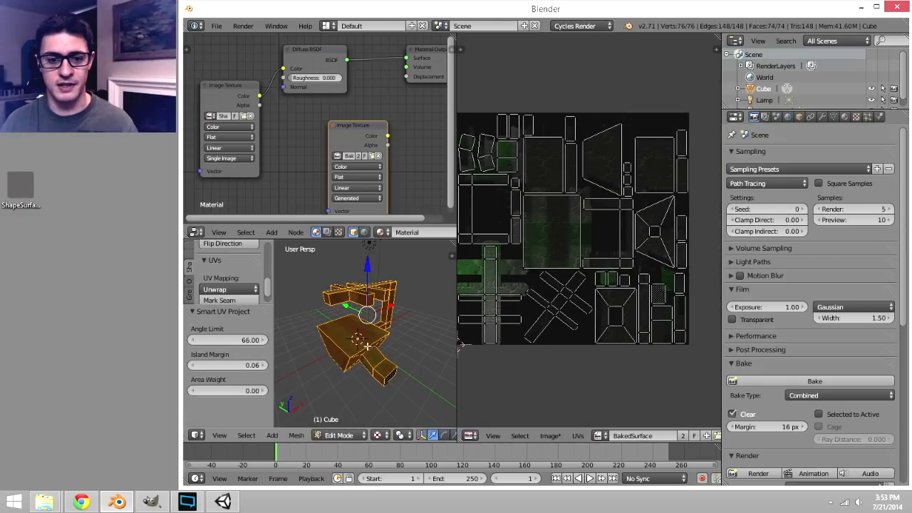
pyautogui.moveTo(353, 347); pyautogui.dragTo(354, 379, button='middle')
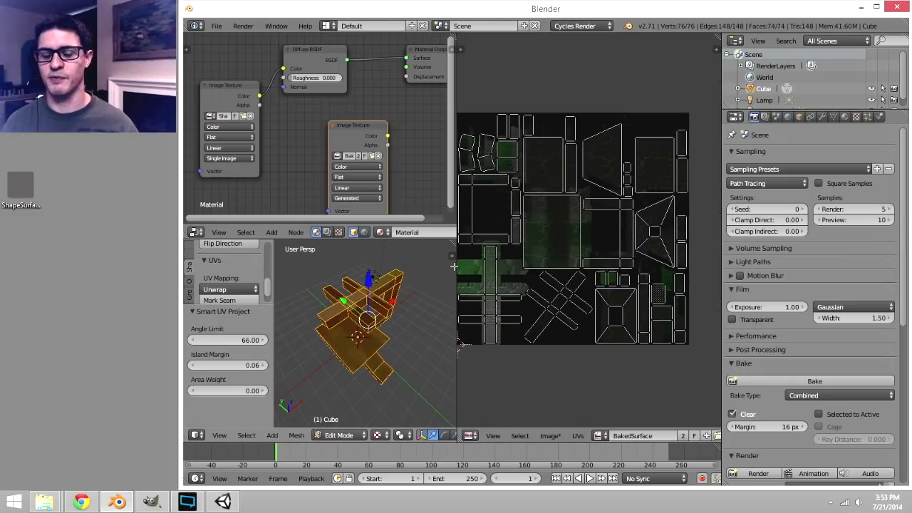
pyautogui.click(339, 436)
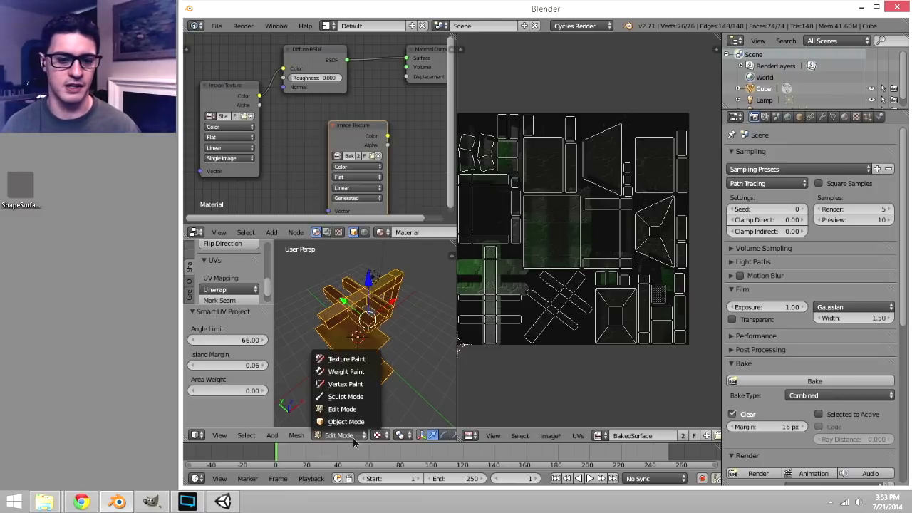
pyautogui.click(340, 407)
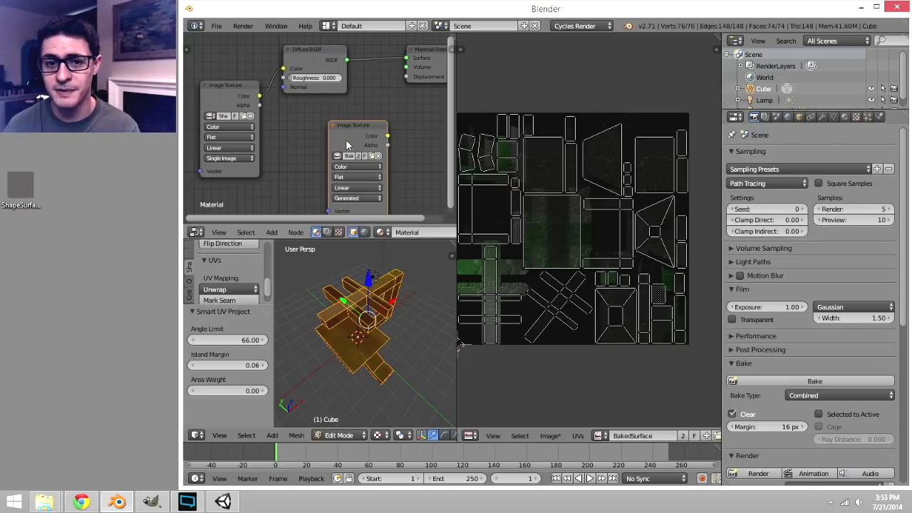
# - Preview the crack texture on the deselected mesh through its Image Texture node and show ShapeSurface.png in the image editor
pyautogui.click(239, 89)
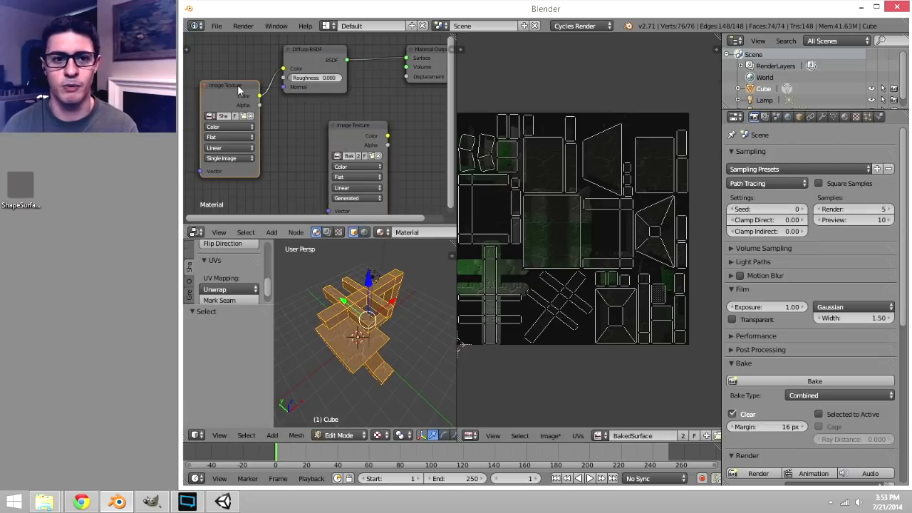
pyautogui.press('a')
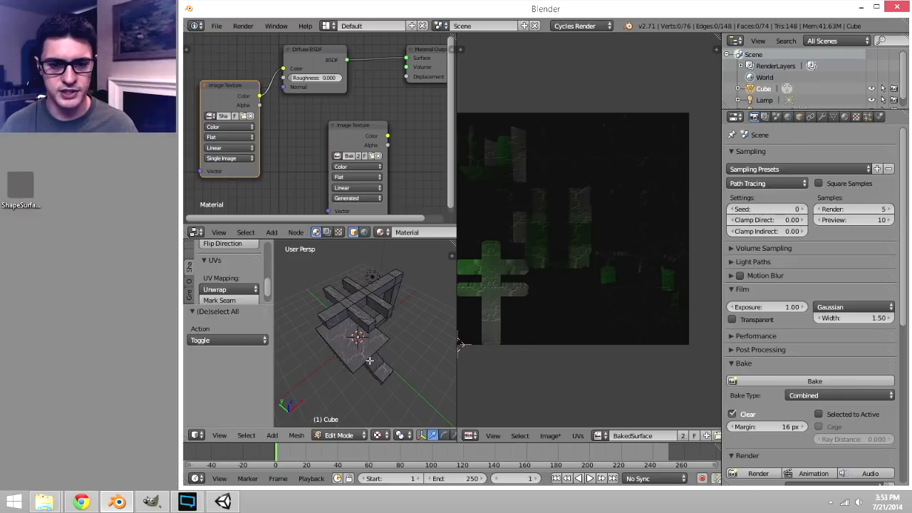
pyautogui.scroll(5, 356, 335)
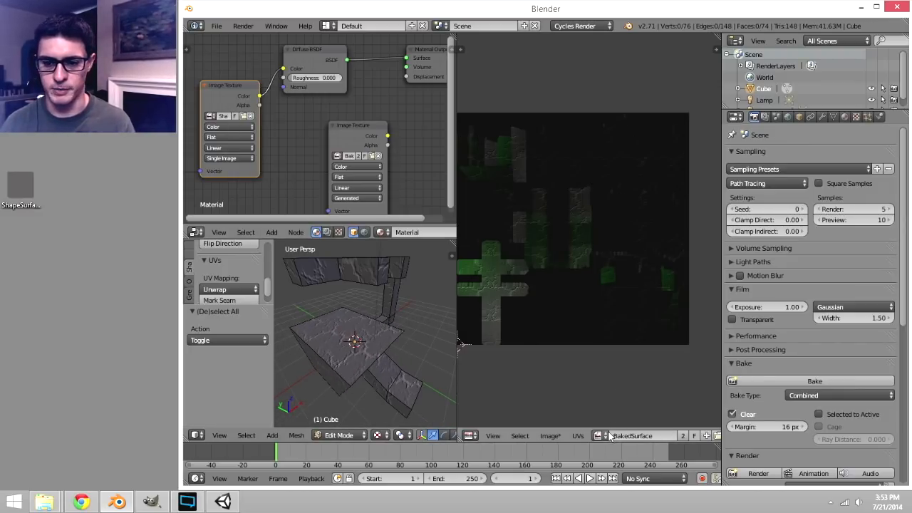
pyautogui.click(601, 436)
pyautogui.click(651, 327)
pyautogui.moveTo(546, 229); pyautogui.dragTo(565, 238, button='middle')
# - Make the unconnected bake-target Image Texture node active and display BakedSurface in the image editor
pyautogui.click(345, 125)
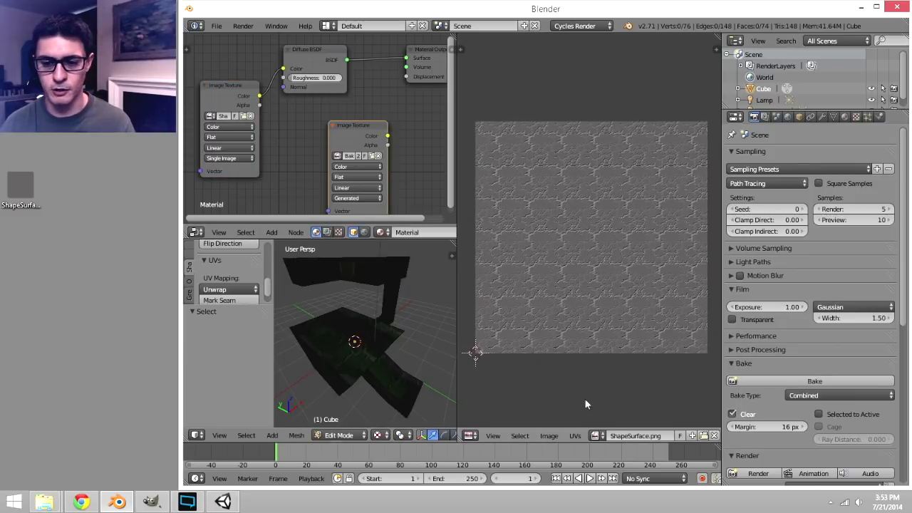
pyautogui.click(600, 435)
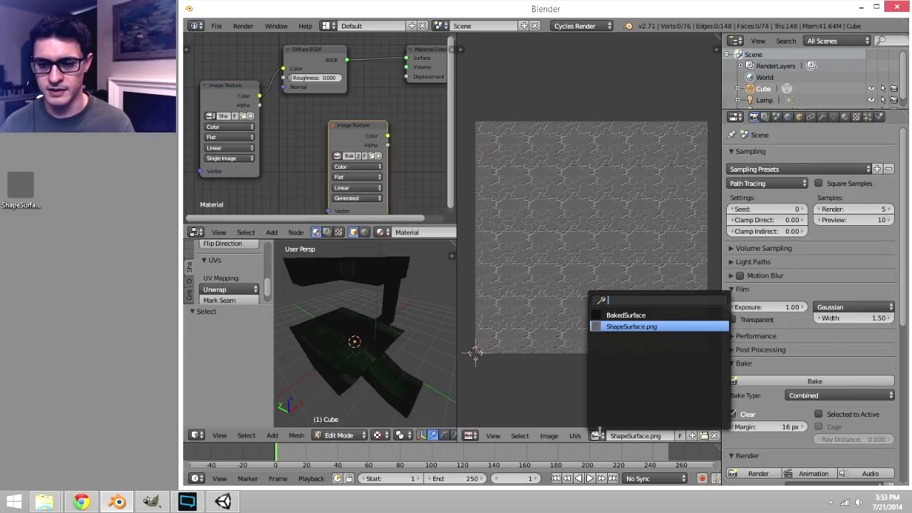
pyautogui.click(602, 315)
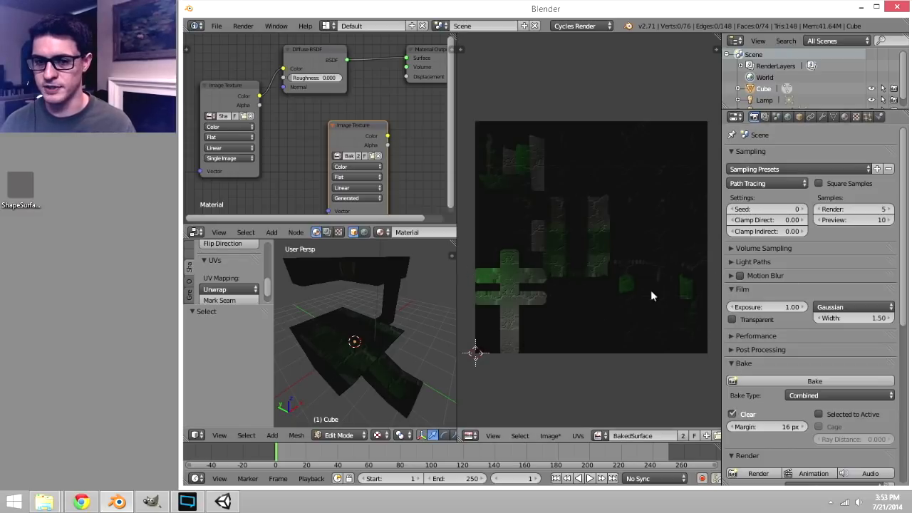
# - Return the model to Object Mode and bake its Combined lighting into BakedSurface
pyautogui.rightClick(364, 322)
pyautogui.press('Tab')
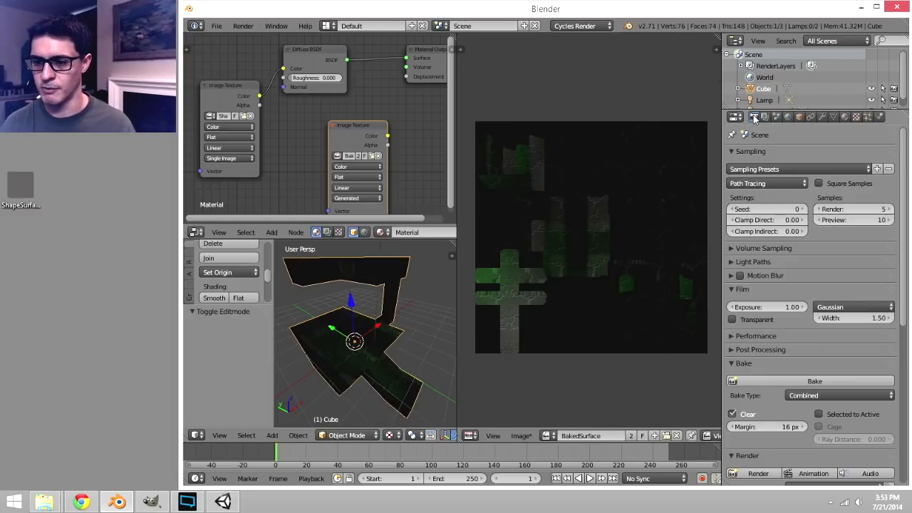
pyautogui.click(777, 383)
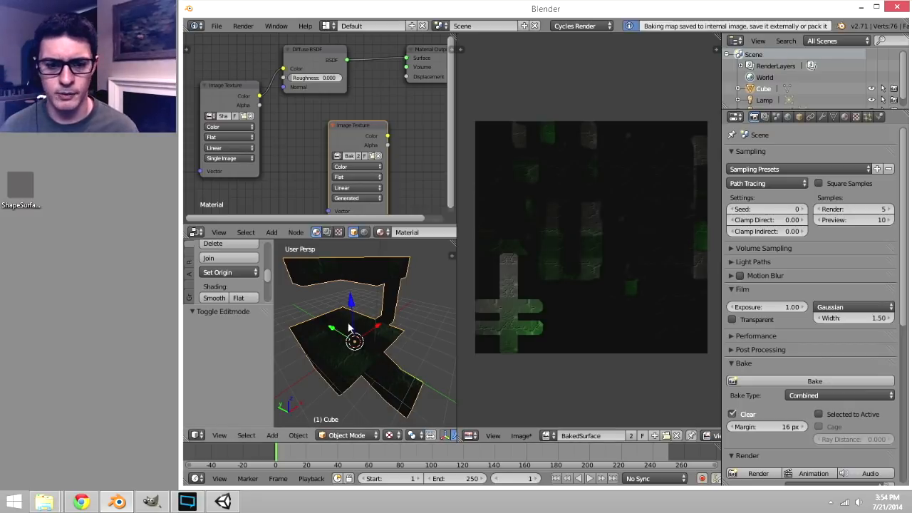
# - Deselect everything and inspect the new bake on the slab, extension and beams from several angles in an enlarged 3D view
pyautogui.hotkey('ctrl', 'Up')
pyautogui.moveTo(600, 385); pyautogui.dragTo(456, 305, button='middle')
pyautogui.press('a')
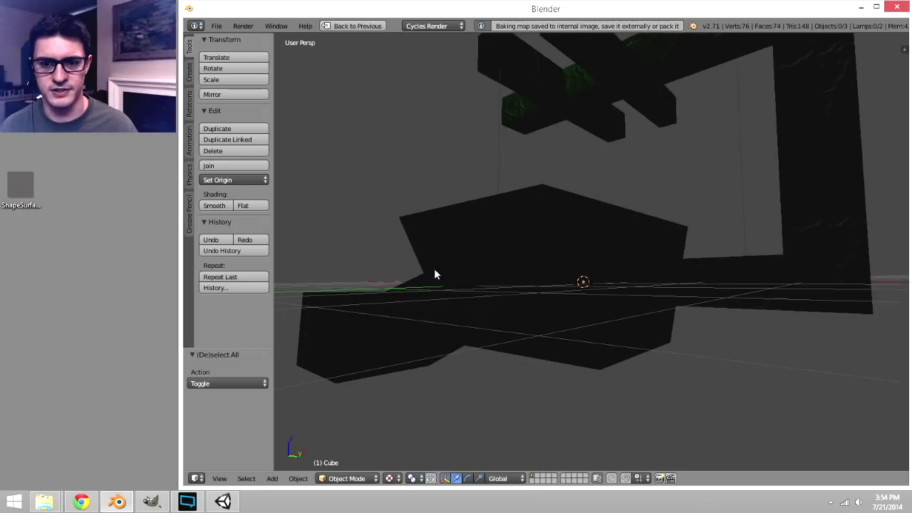
pyautogui.moveTo(436, 273); pyautogui.dragTo(597, 329, button='middle')
pyautogui.hotkey('ctrl', 'Up')
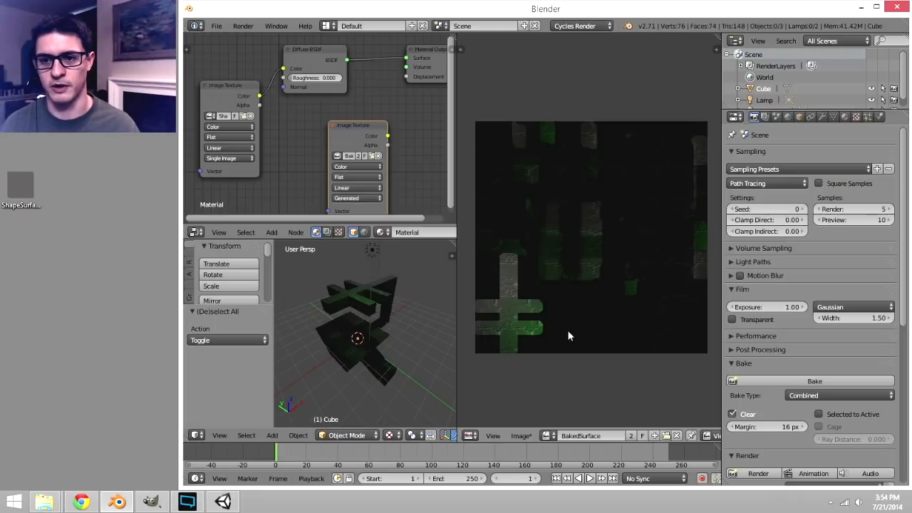
pyautogui.hotkey('ctrl', 'Up')
pyautogui.moveTo(370, 320); pyautogui.dragTo(583, 239, button='middle')
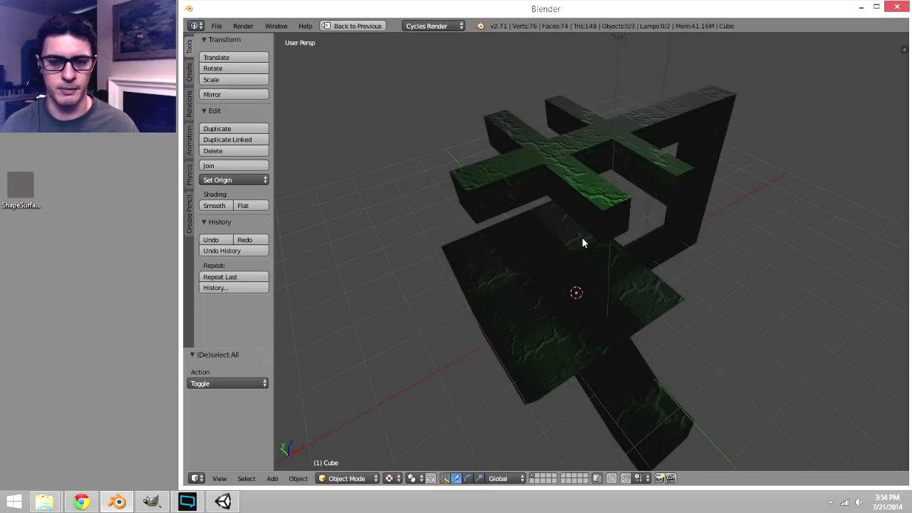
# - Duplicate the green lamp above the beams and lower the copy along global Z to between the beams and the slab
pyautogui.hotkey('ctrl', 'Up')
pyautogui.hotkey('ctrl', 'Up')
pyautogui.moveTo(385, 282); pyautogui.dragTo(611, 191, button='middle')
pyautogui.rightClick(598, 175)
pyautogui.hotkey('shift', 'd')
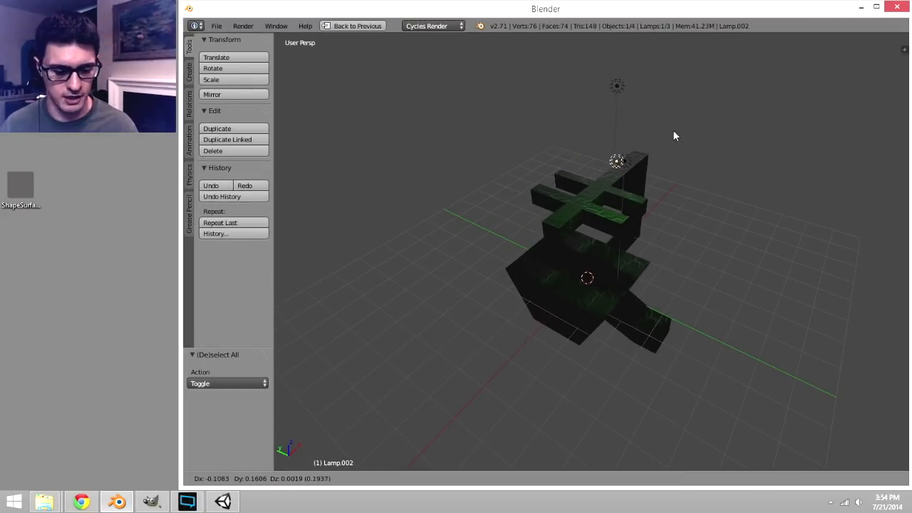
pyautogui.press('z')
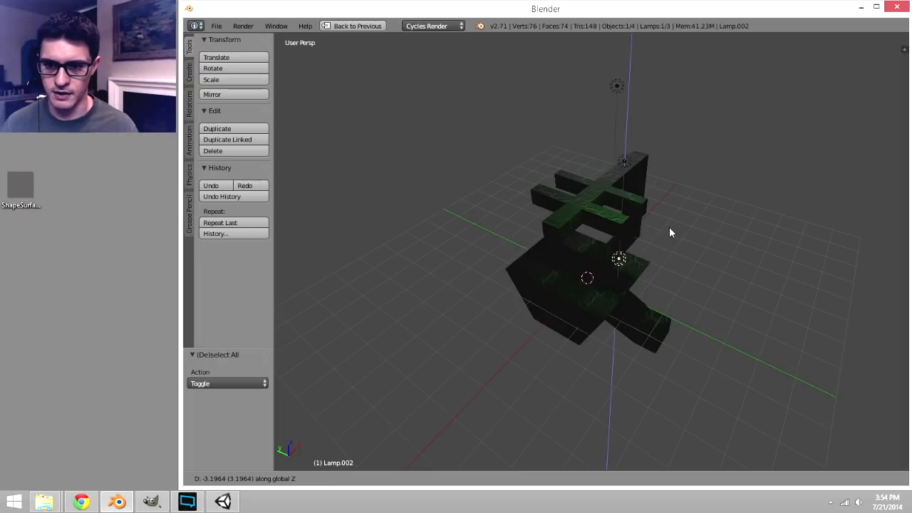
pyautogui.click(668, 254)
# - Move the lamp copy about 1.316 along Y so it sits above the slab
pyautogui.press('g')
pyautogui.press('y')
pyautogui.click(560, 245)
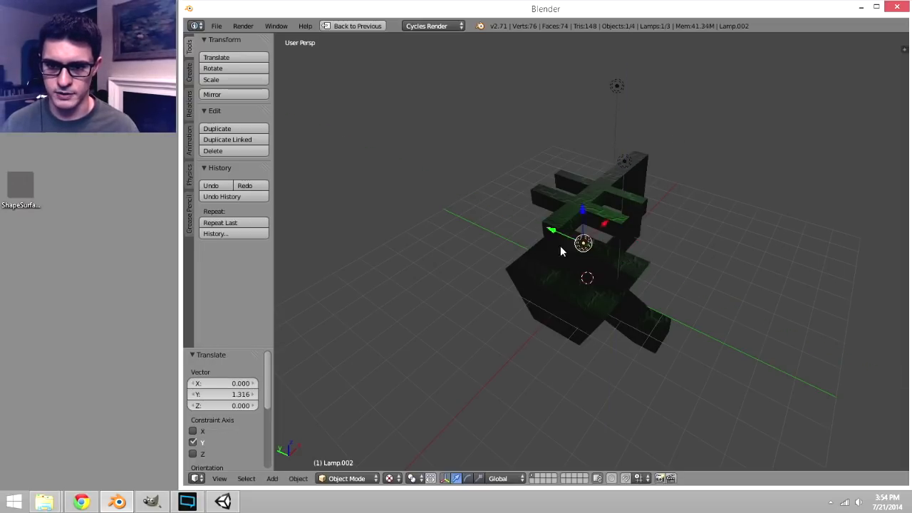
pyautogui.moveTo(560, 246); pyautogui.dragTo(607, 262, button='middle')
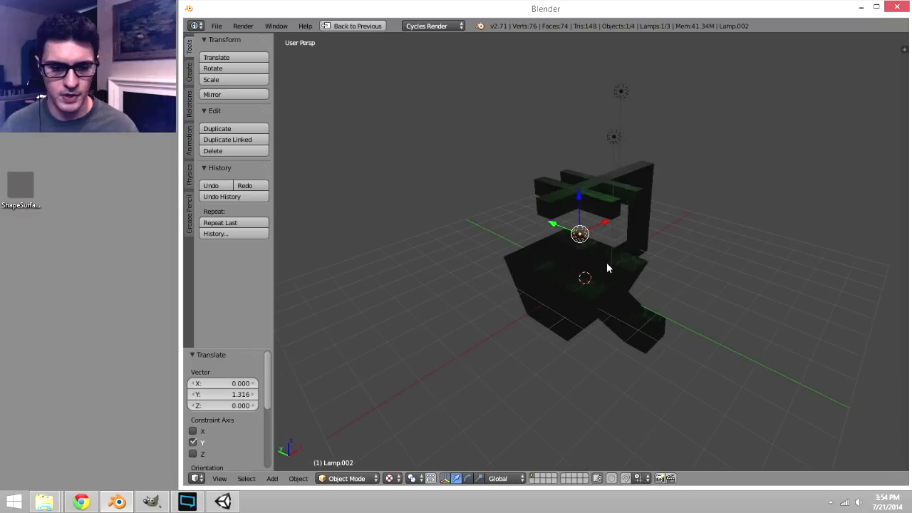
# - Return to the full layout and change the lamp copy's emission colour to orange-yellow
pyautogui.hotkey('ctrl', 'Up')
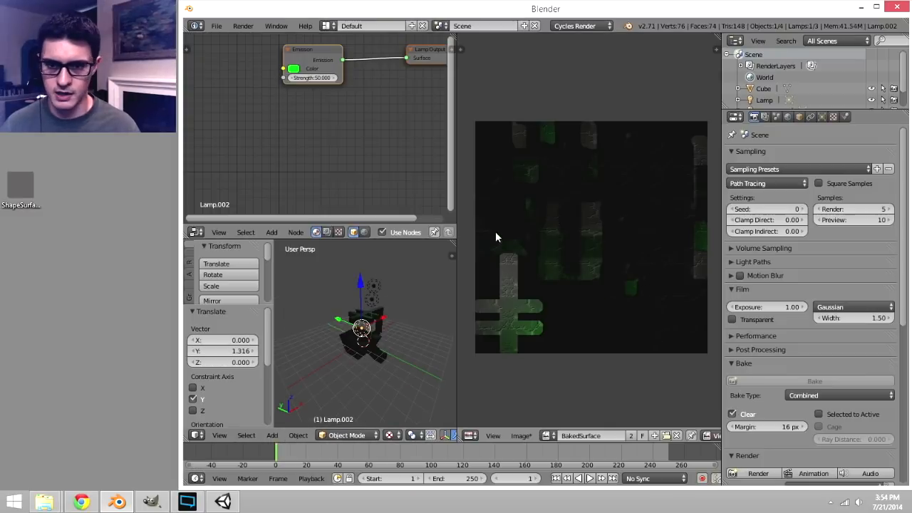
pyautogui.click(823, 117)
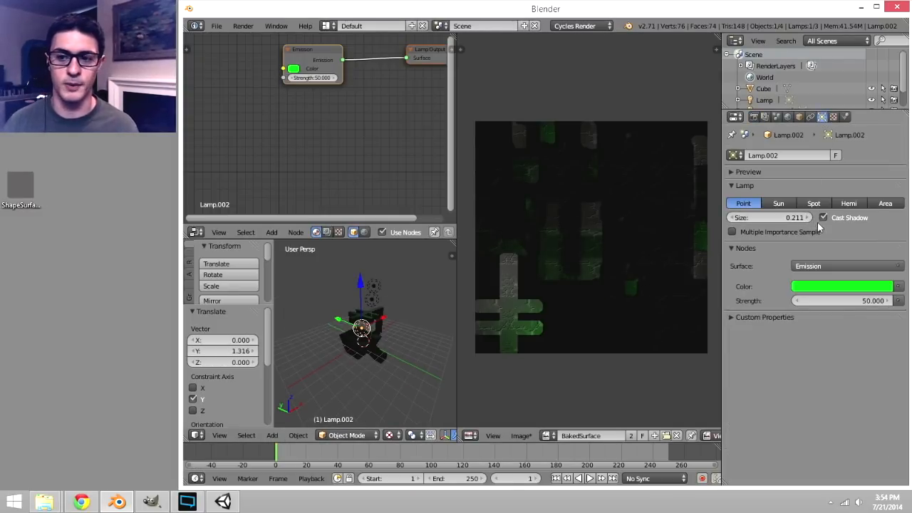
pyautogui.click(834, 286)
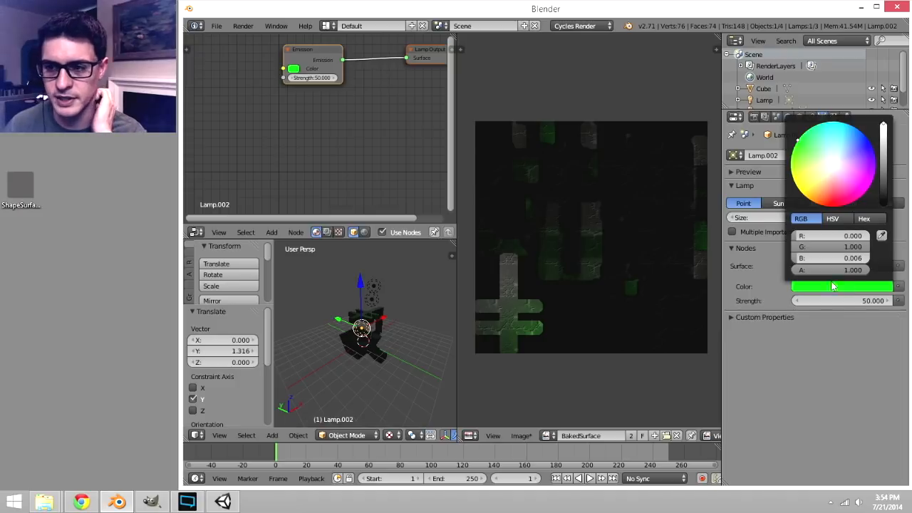
pyautogui.click(827, 187)
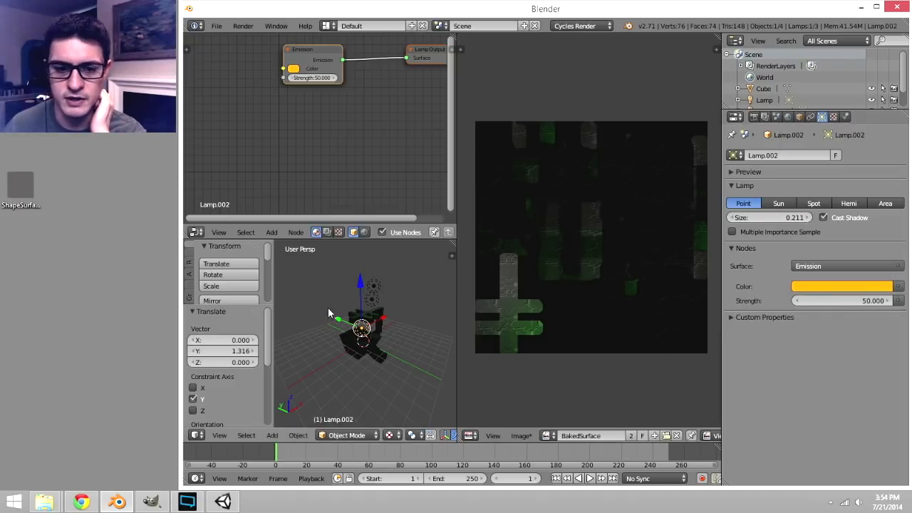
# - Preview the orange light between the slab and beams in Rendered viewport shading from several angles
pyautogui.scroll(5, 328, 313)
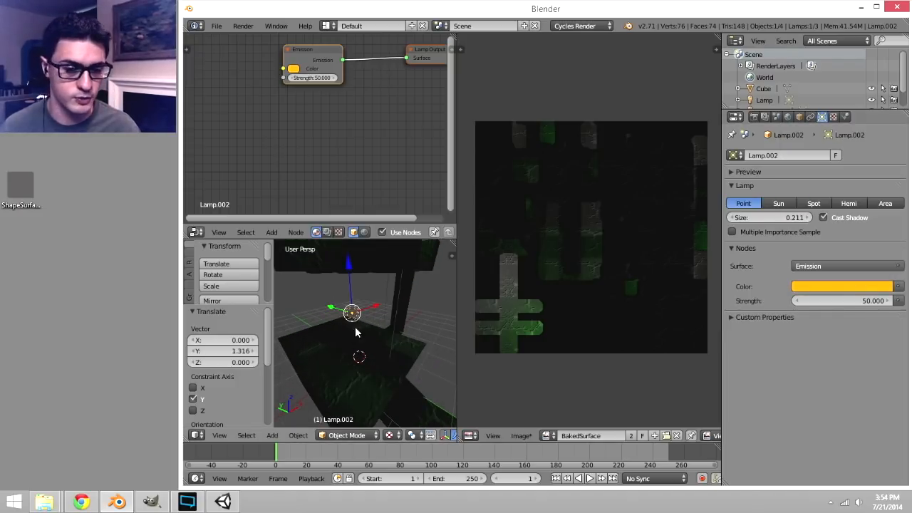
pyautogui.moveTo(357, 333); pyautogui.dragTo(394, 345, button='middle')
pyautogui.click(415, 437)
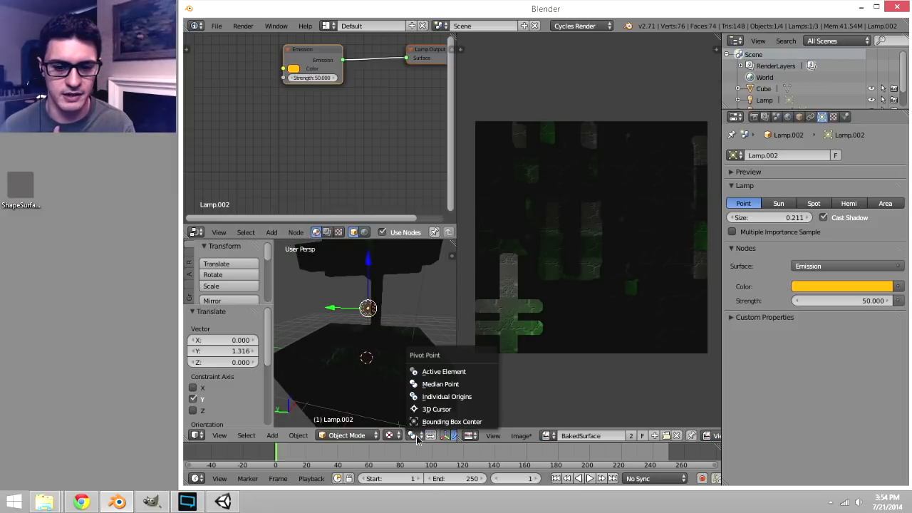
pyautogui.click(392, 435)
pyautogui.click(410, 358)
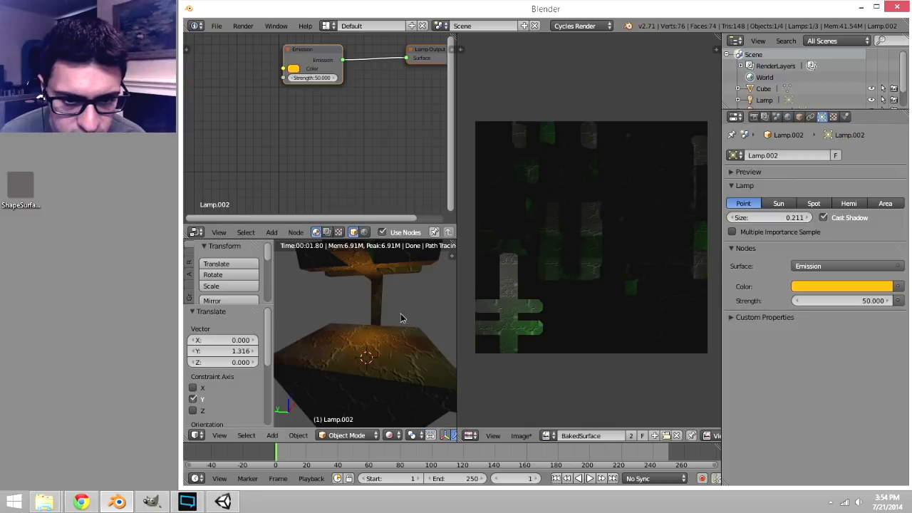
pyautogui.moveTo(400, 318); pyautogui.dragTo(277, 310, button='middle')
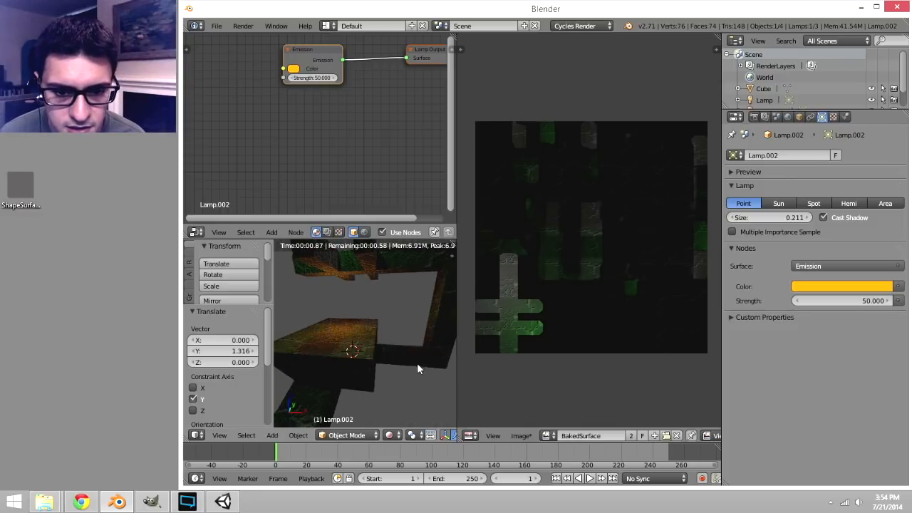
pyautogui.moveTo(421, 340); pyautogui.dragTo(388, 327, button='middle')
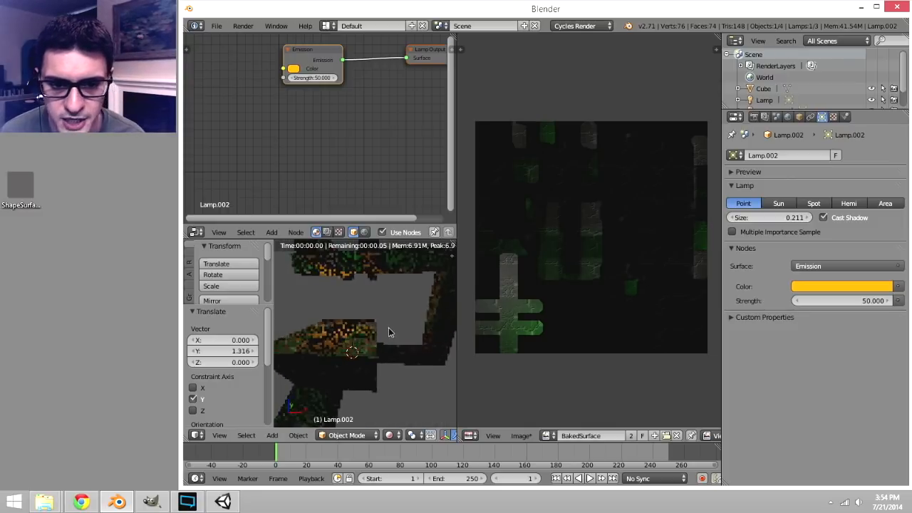
# - Set the orange lamp's emission strength to 150 and return the 3D view to Texture shading
pyautogui.click(848, 301)
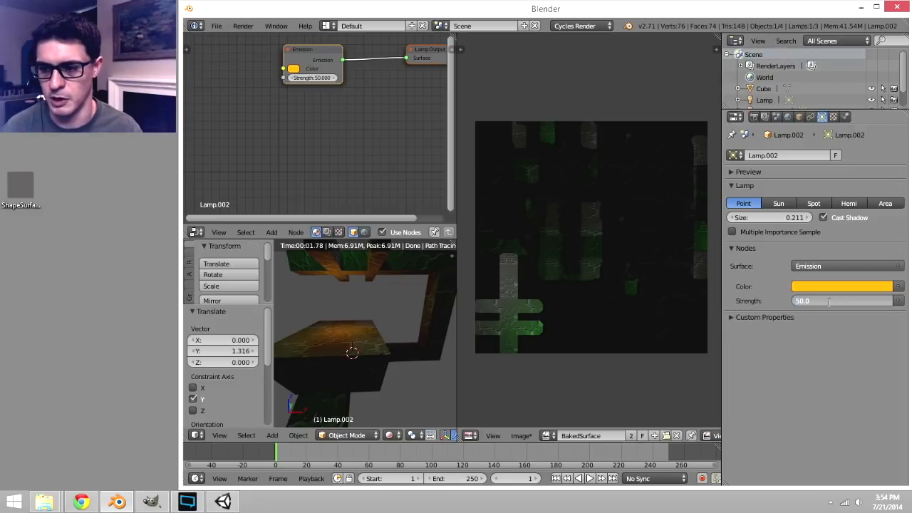
pyautogui.press('Return')
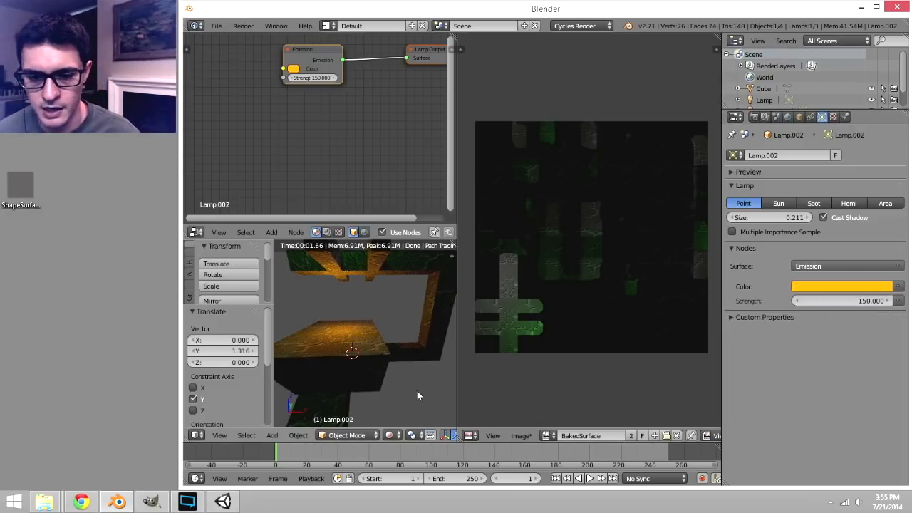
pyautogui.click(397, 437)
pyautogui.click(400, 384)
# - Select the cracked model and bake its Combined lighting into BakedSurface again
pyautogui.moveTo(353, 334); pyautogui.dragTo(383, 349, button='middle')
pyautogui.scroll(-2, 315, 131)
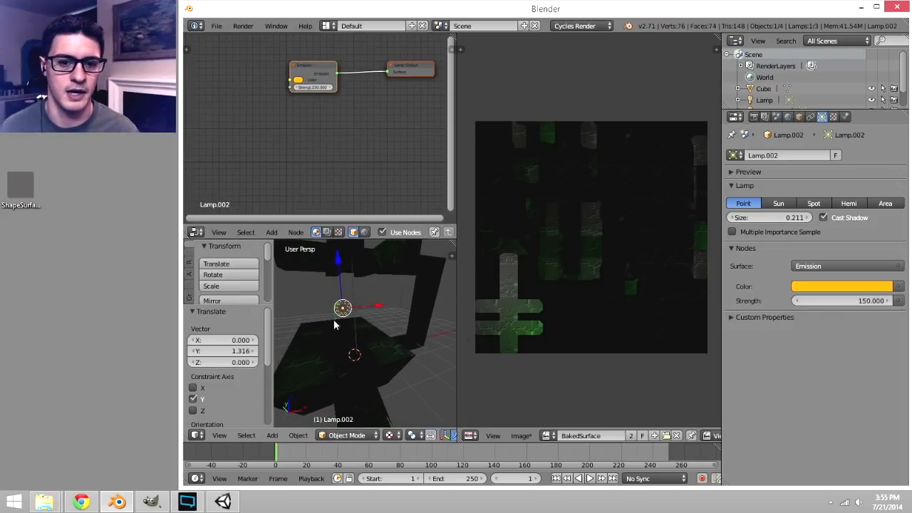
pyautogui.rightClick(343, 347)
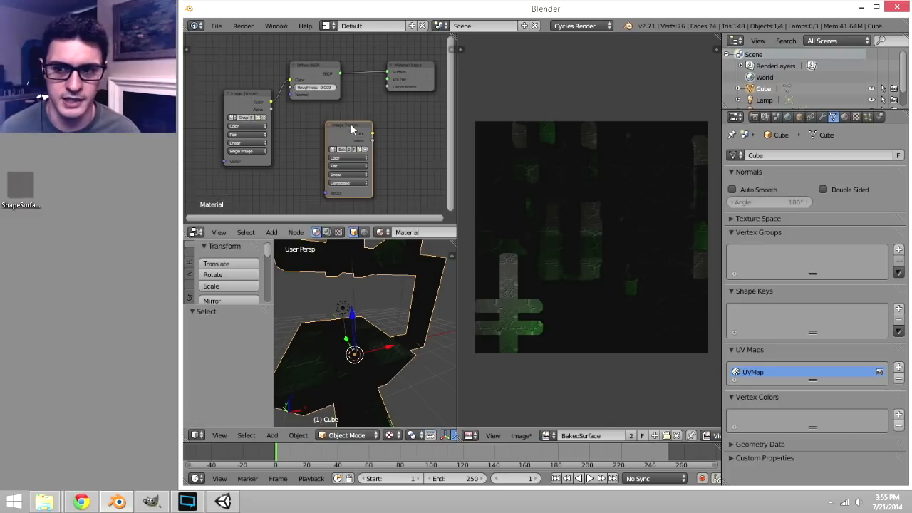
pyautogui.click(756, 117)
pyautogui.scroll(-1, 770, 307)
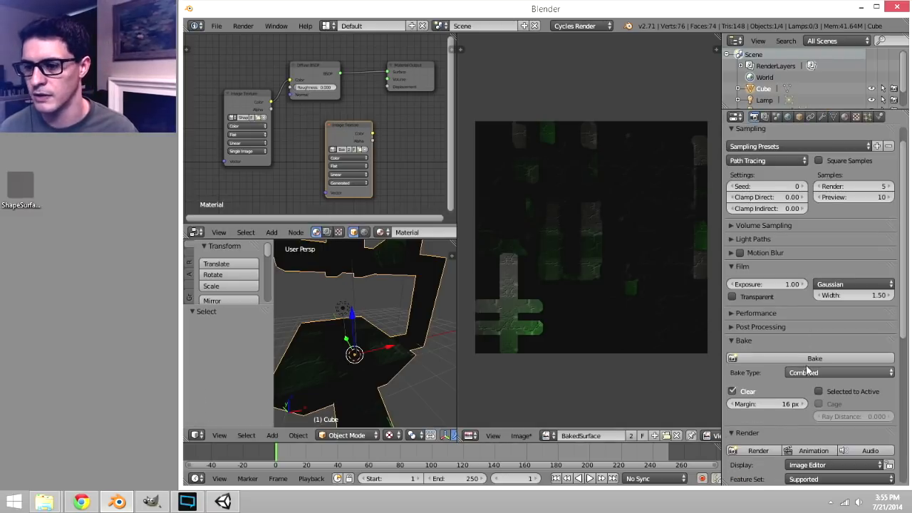
pyautogui.click(814, 359)
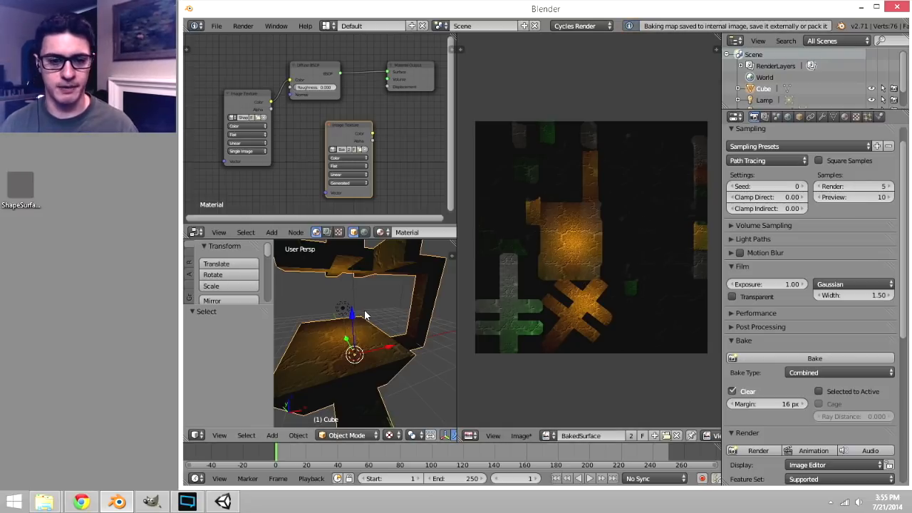
# - Inspect the new orange and green bake on the slab and beams in an enlarged 3D view
pyautogui.hotkey('shift', 'space')
pyautogui.moveTo(453, 348); pyautogui.dragTo(492, 320, button='middle')
pyautogui.scroll(-4, 545, 323)
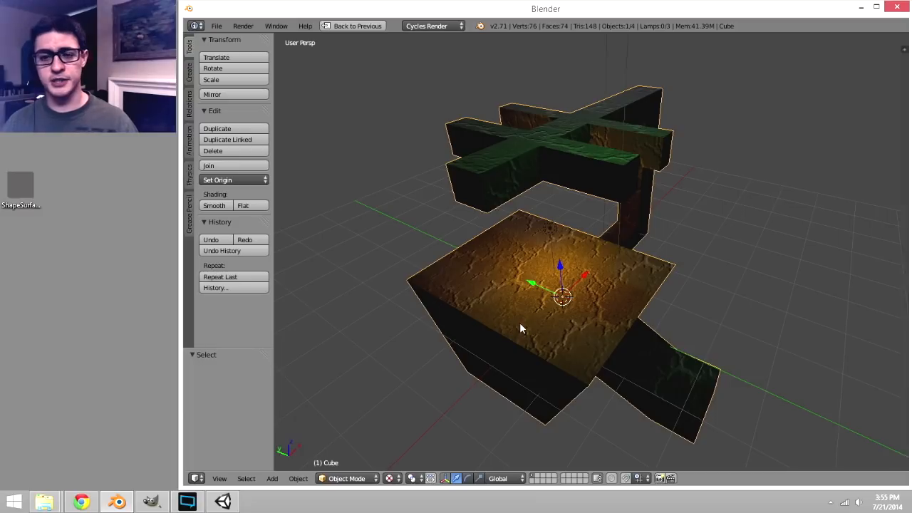
pyautogui.click(216, 25)
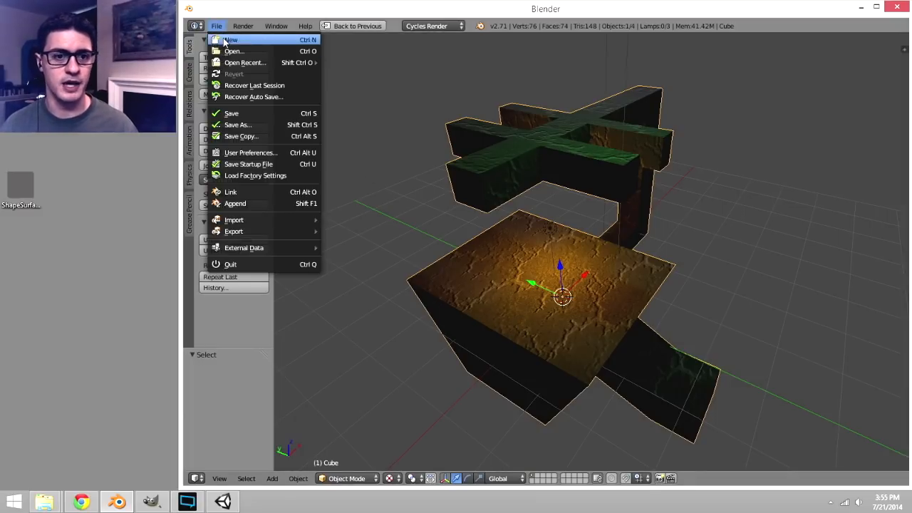
# - Switch to Unity, create a new 3D project named JumpOnBakedThing with the Character Controller package, and dismiss the editor update notice
pyautogui.click(223, 502)
pyautogui.click(239, 74)
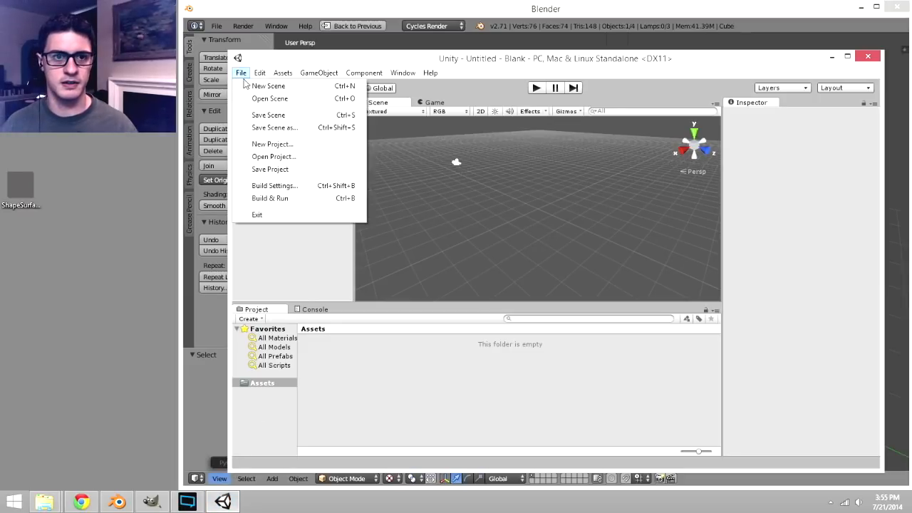
pyautogui.click(302, 146)
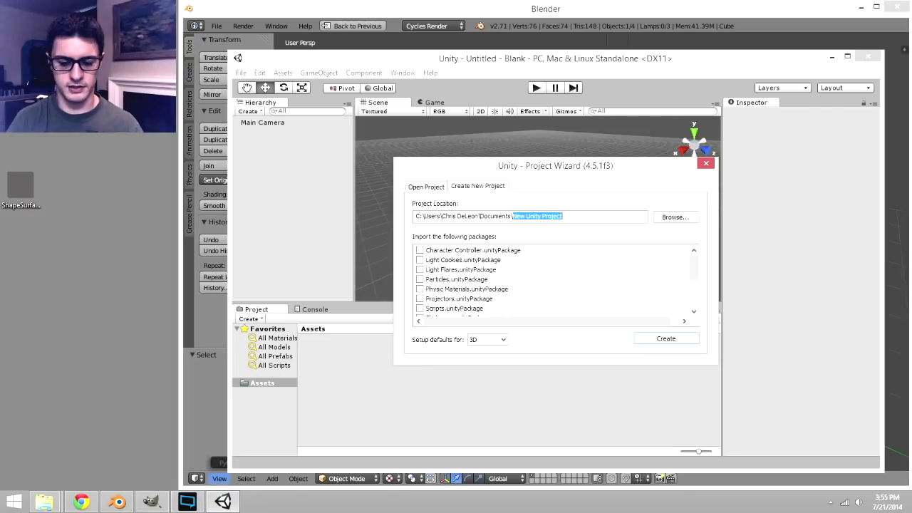
pyautogui.write('JumpOnBakedThing')
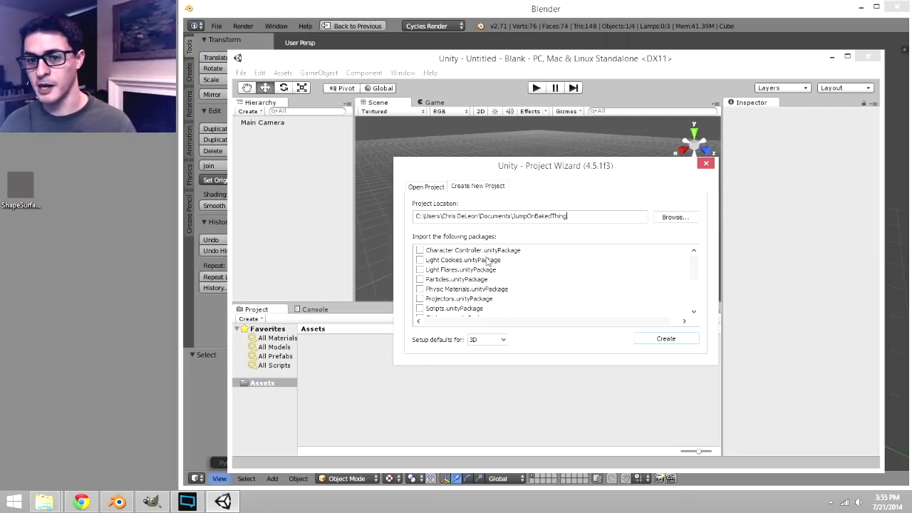
pyautogui.click(474, 253)
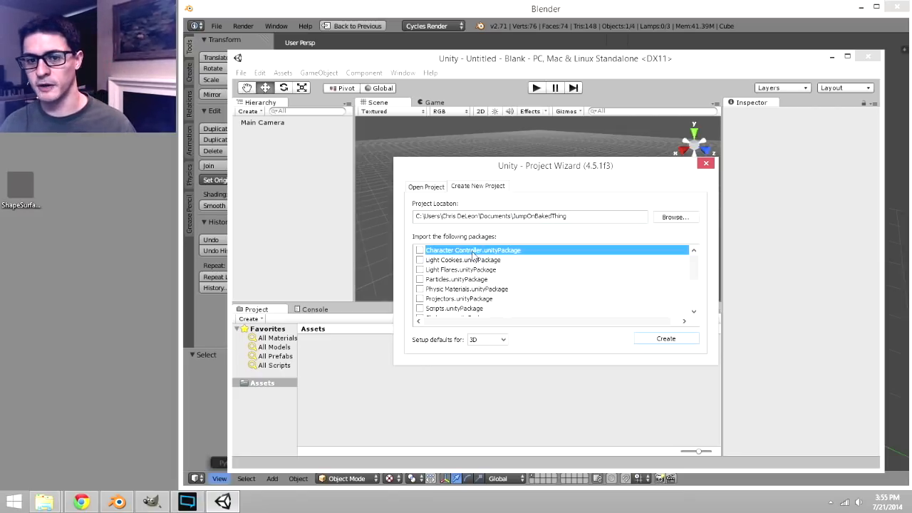
pyautogui.click(660, 345)
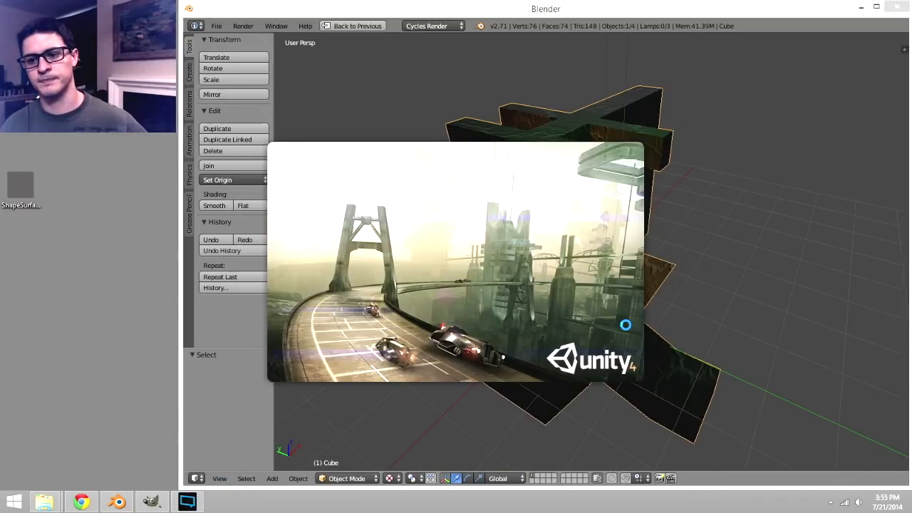
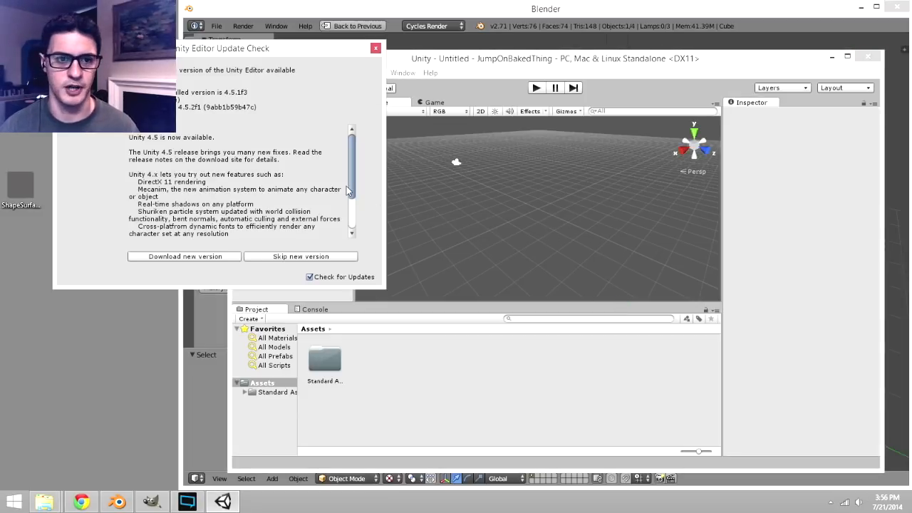
pyautogui.click(375, 49)
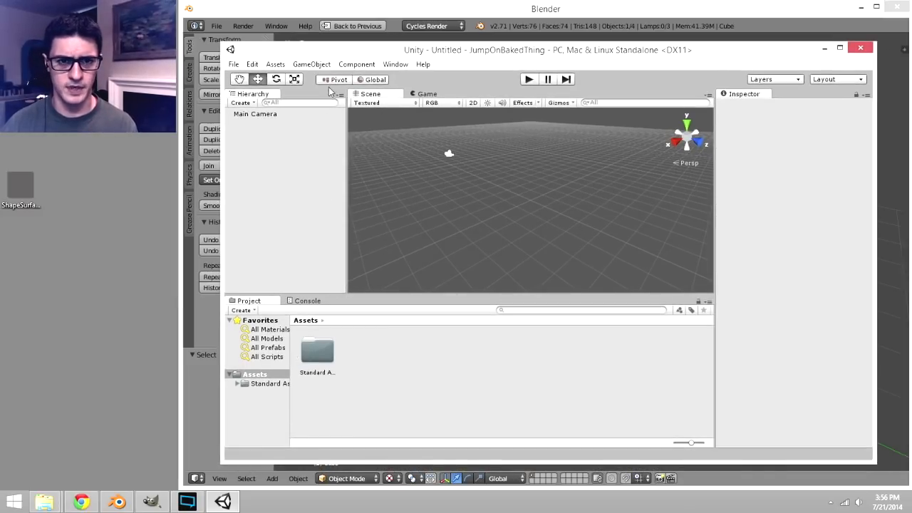
# - Add a Plane to the scene and set its scale to 5 in both X and Z
pyautogui.click(346, 65)
pyautogui.moveTo(324, 68)
pyautogui.moveTo(400, 102)
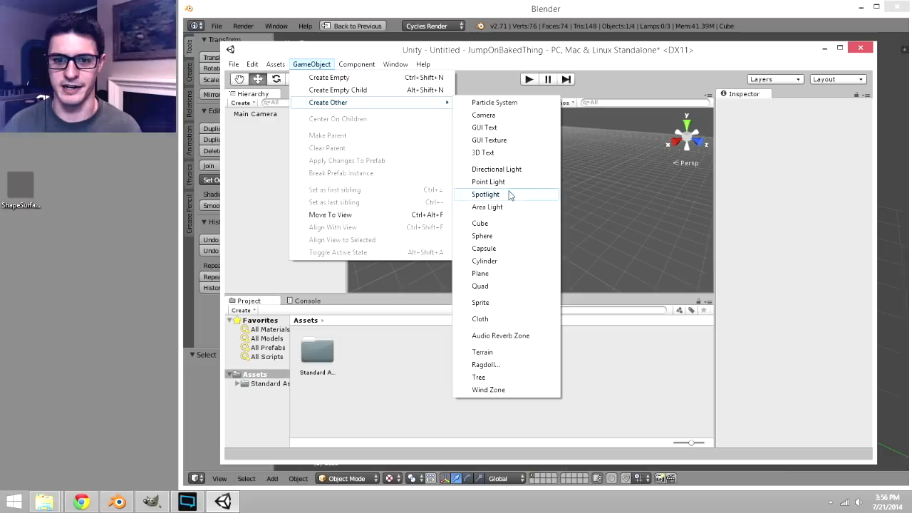
pyautogui.click(505, 275)
pyautogui.write('5')
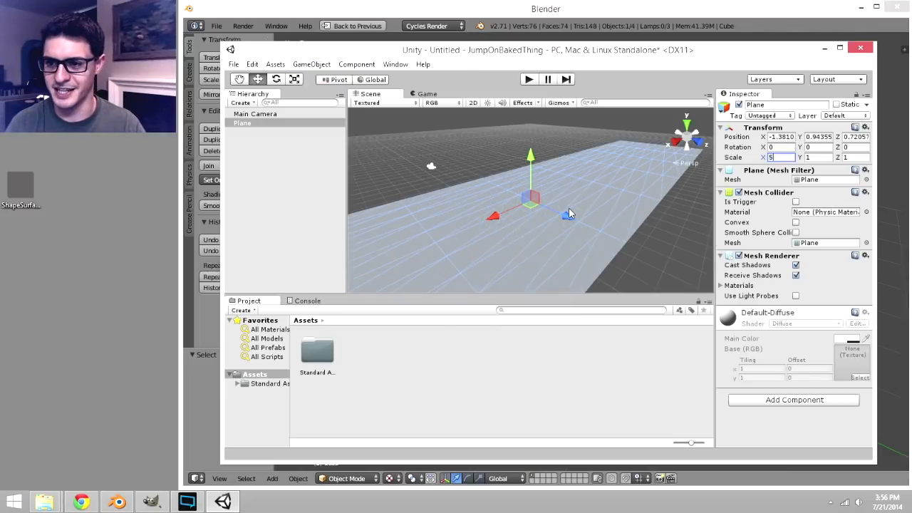
pyautogui.press('Tab')
pyautogui.press('Tab')
pyautogui.write('5')
pyautogui.moveTo(419, 215)
pyautogui.mouseDown(button='middle')
pyautogui.moveTo(402, 205)
pyautogui.moveTo(416, 208)
pyautogui.mouseUp(button='middle')
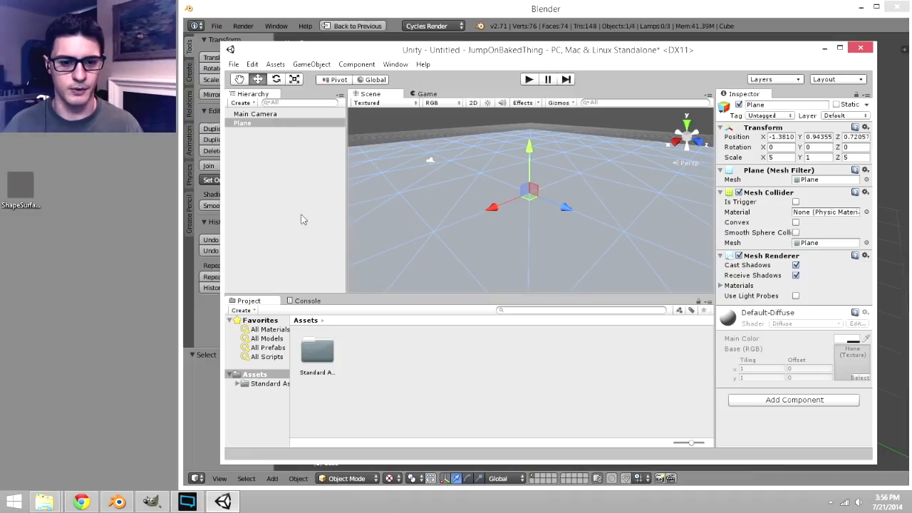
# - Place the First Person Controller from Standard Assets' Character Controllers onto the plane and raise it to about Y 2.21
pyautogui.doubleClick(314, 351)
pyautogui.doubleClick(317, 351)
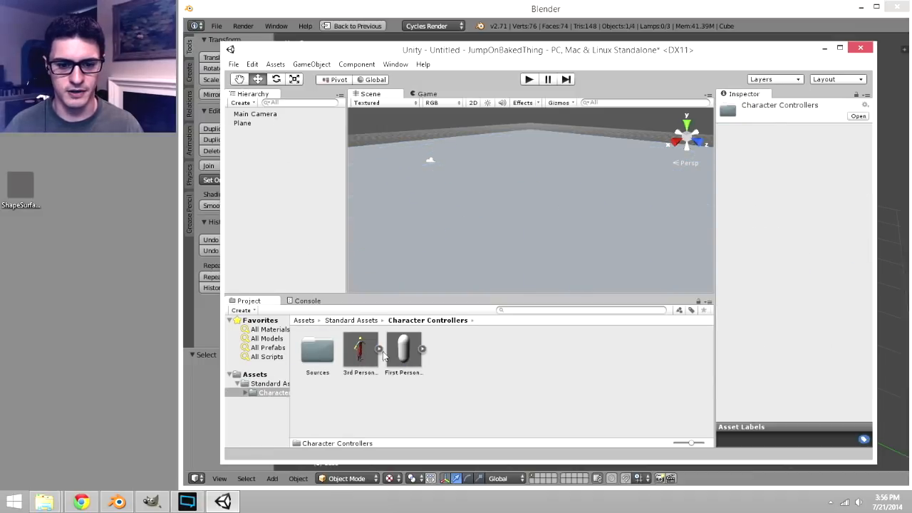
pyautogui.moveTo(382, 356); pyautogui.dragTo(427, 286)
pyautogui.moveTo(508, 192); pyautogui.dragTo(506, 187)
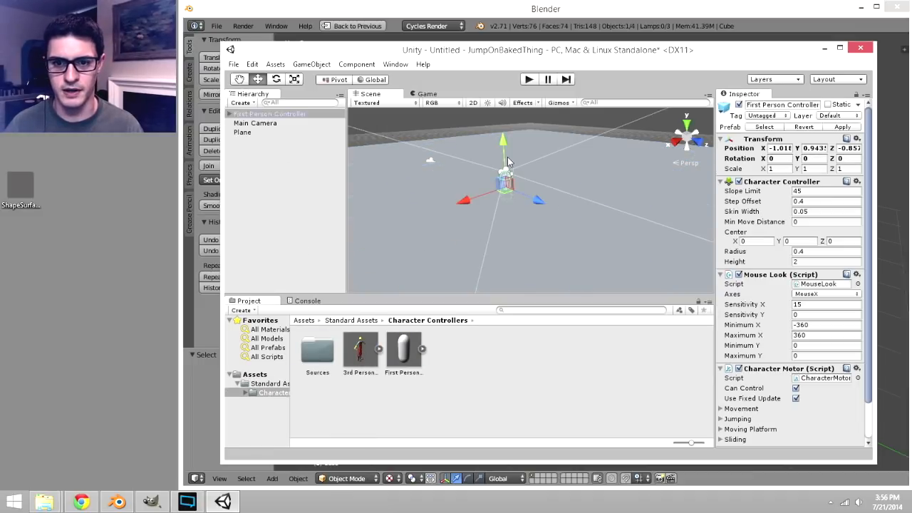
pyautogui.moveTo(503, 150); pyautogui.dragTo(503, 129)
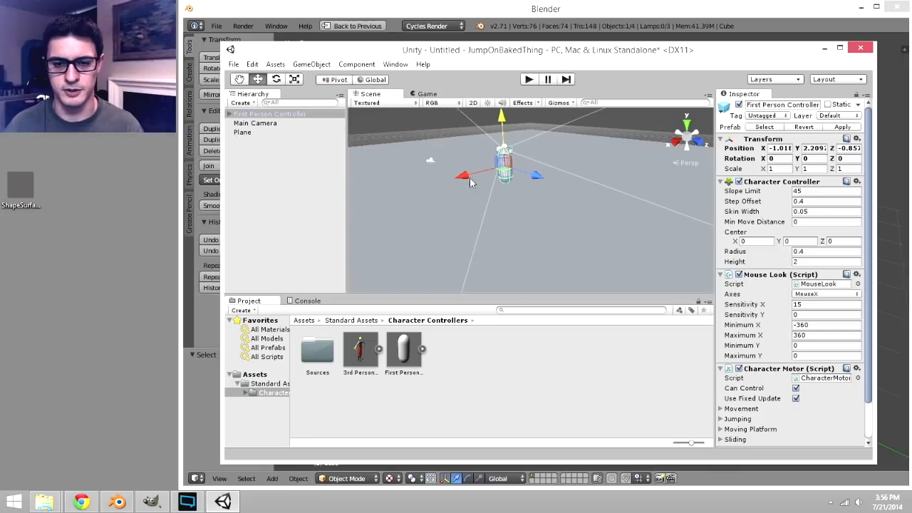
# - Delete the Main Camera and play-test walking and jumping around the plane with the First Person Controller
pyautogui.click(430, 162)
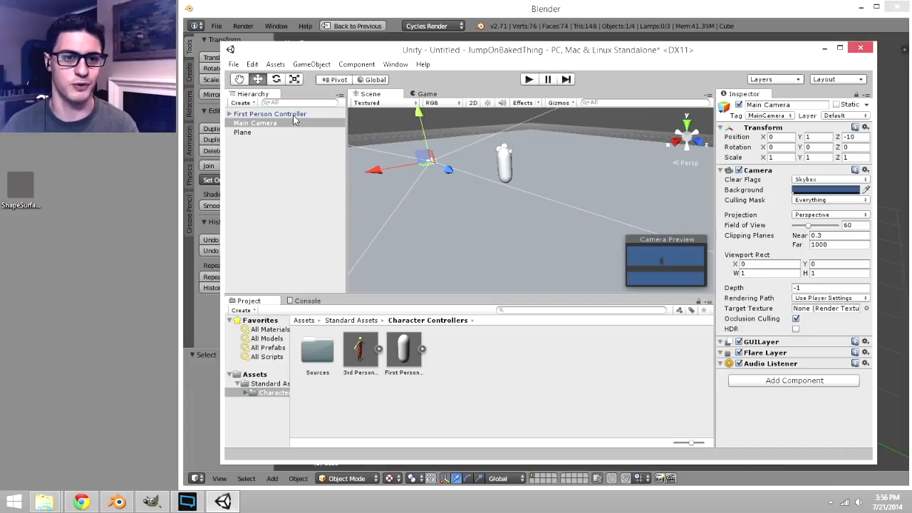
pyautogui.press('Delete')
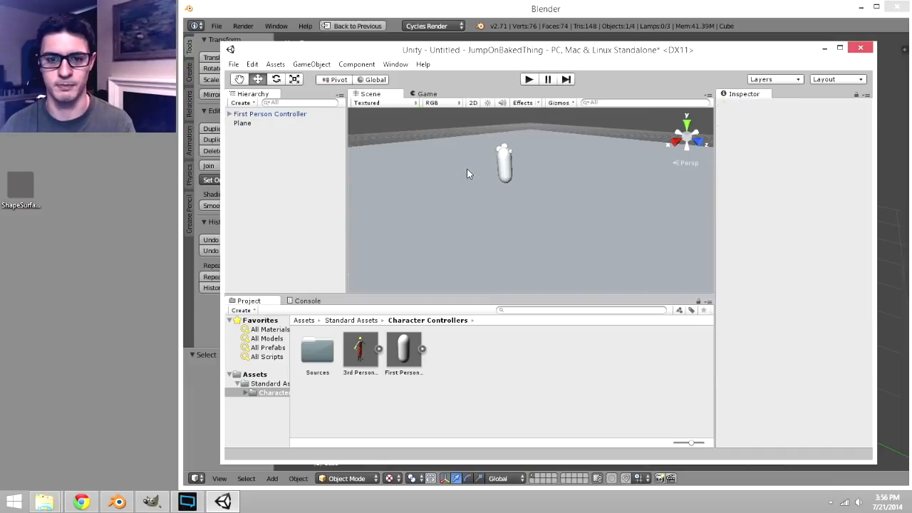
pyautogui.click(528, 81)
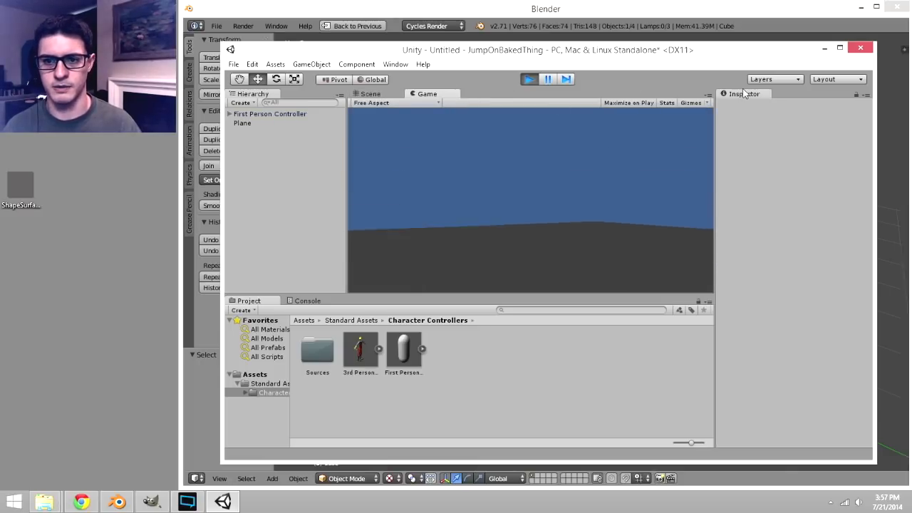
pyautogui.press('w')
pyautogui.press('space')
pyautogui.press('space')
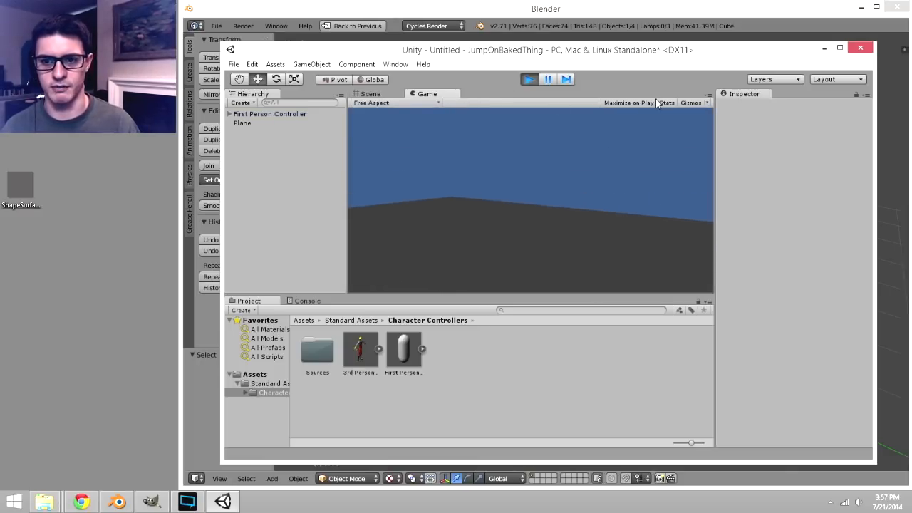
pyautogui.press('w')
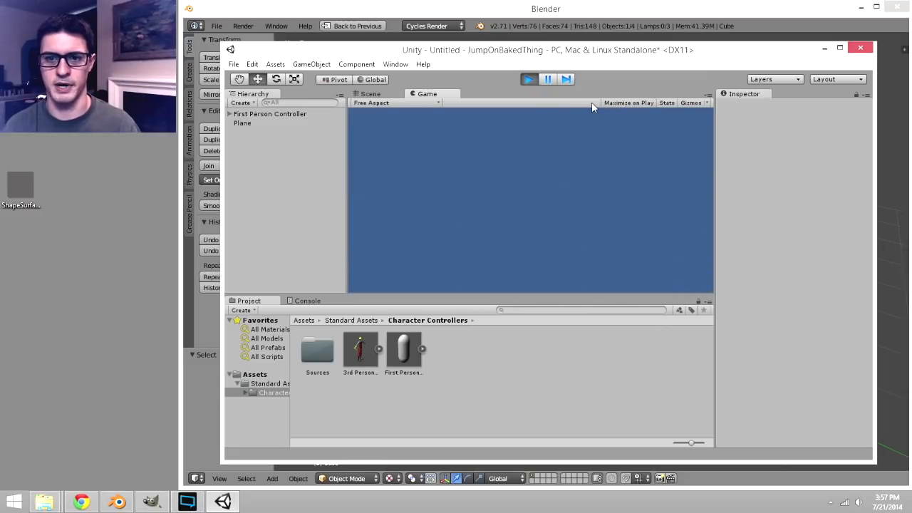
pyautogui.click(528, 80)
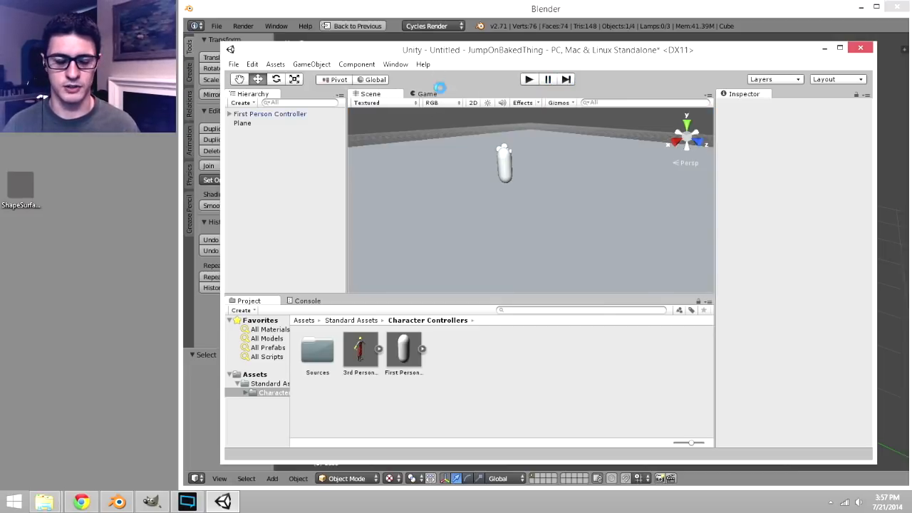
# - Save the scene as MAINSCENE in the project's Assets folder
pyautogui.hotkey('ctrl', 's')
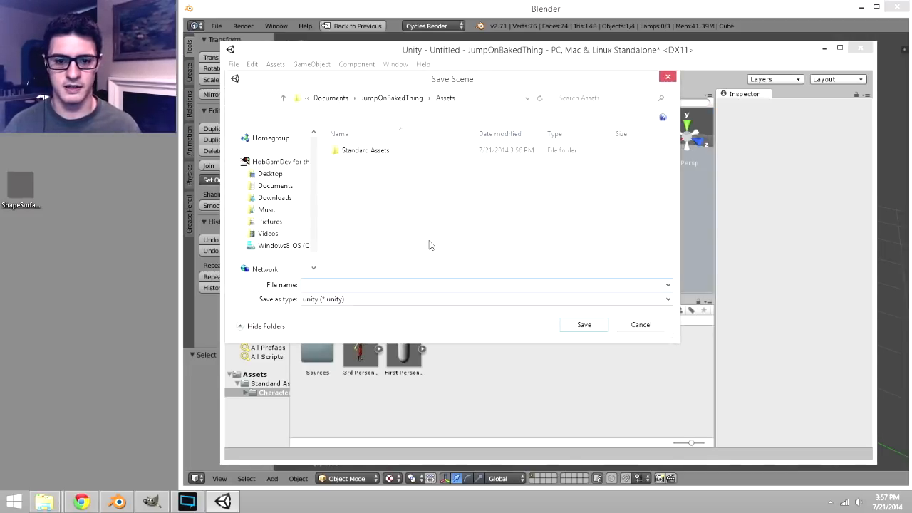
pyautogui.write('MAINSCEN')
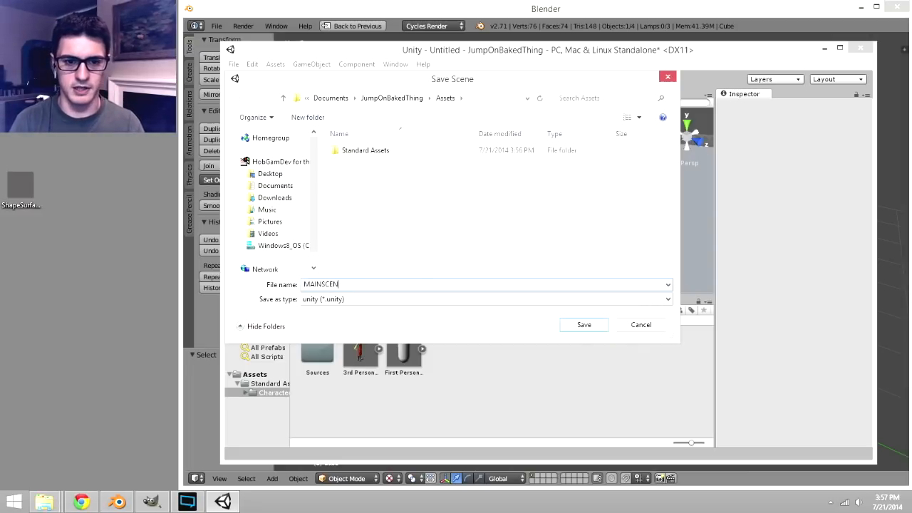
pyautogui.write('E')
pyautogui.press('Return')
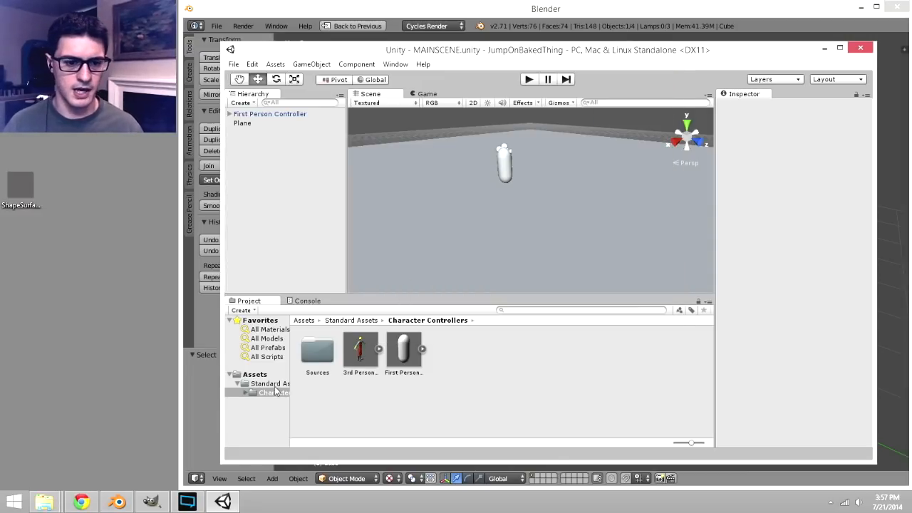
# - Show the JumpOnBakedThing project in File Explorer and open its Assets folder beside the Unity window
pyautogui.click(251, 377)
pyautogui.moveTo(419, 52); pyautogui.dragTo(415, 56)
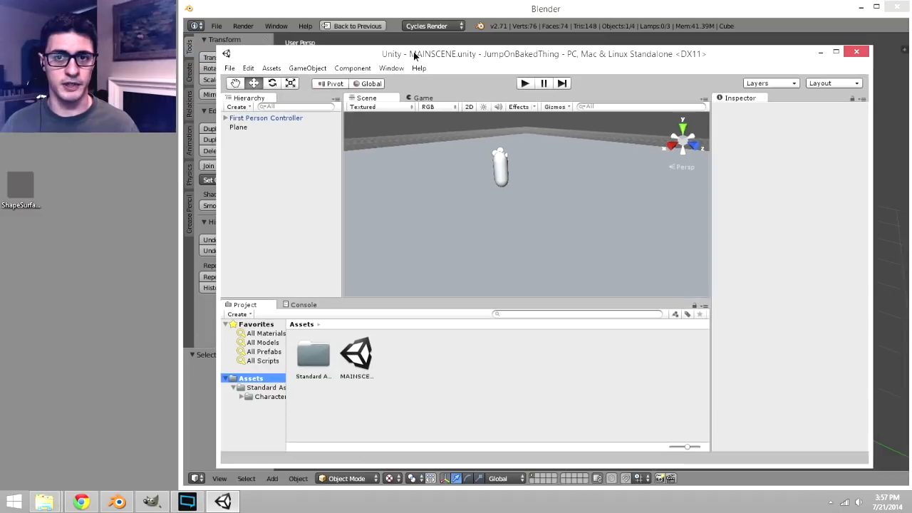
pyautogui.rightClick(259, 378)
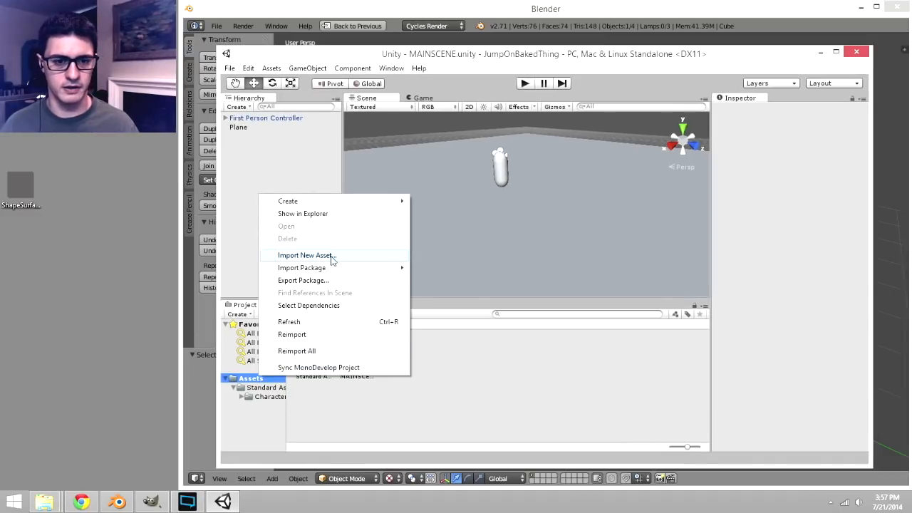
pyautogui.click(346, 216)
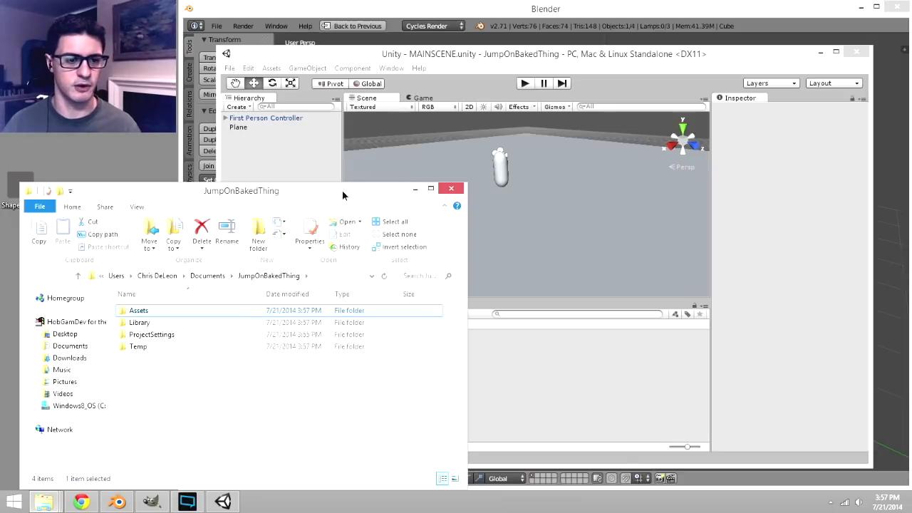
pyautogui.moveTo(342, 191); pyautogui.dragTo(334, 189)
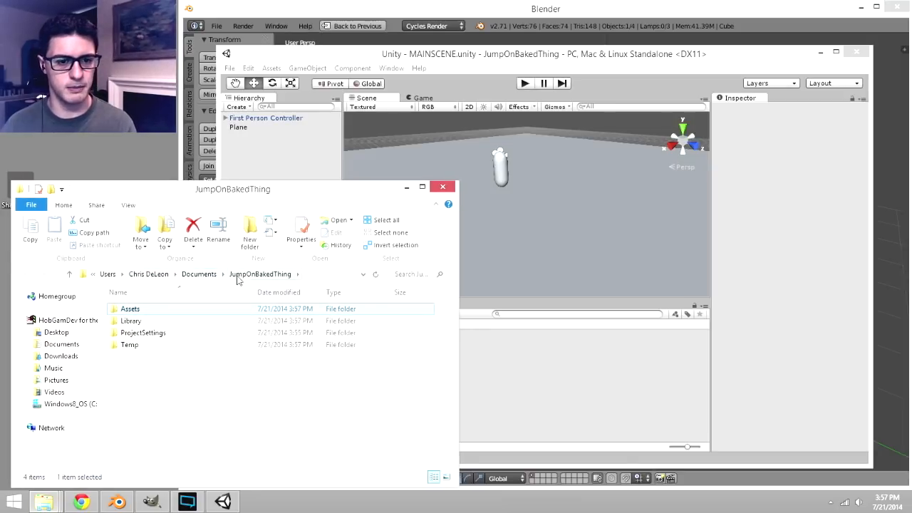
pyautogui.doubleClick(133, 312)
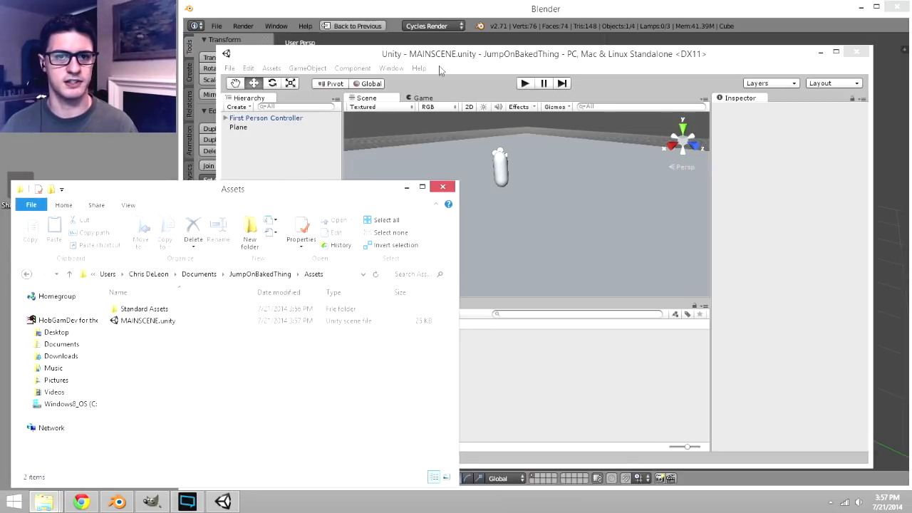
# - Switch to Blender and save the model as statue.blend in the Assets folder of Documents\JumpOnBakedThing
pyautogui.click(505, 10)
pyautogui.click(217, 26)
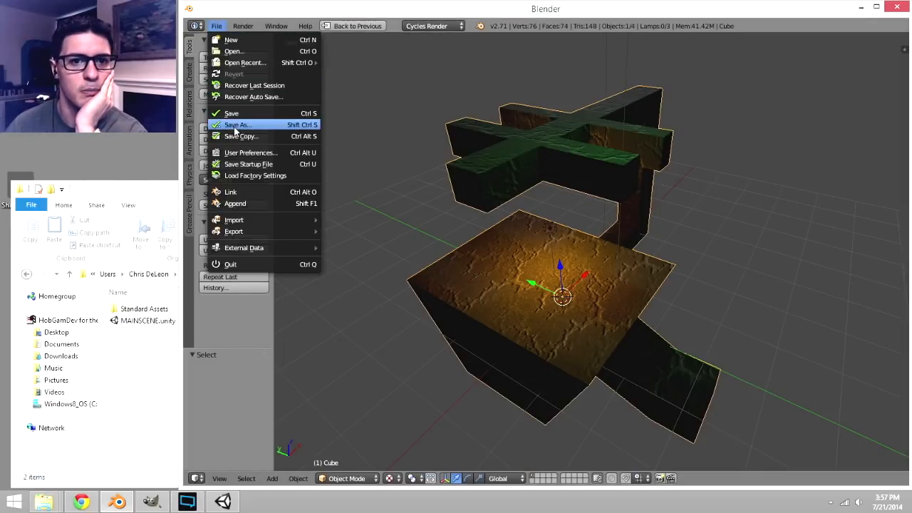
pyautogui.click(242, 125)
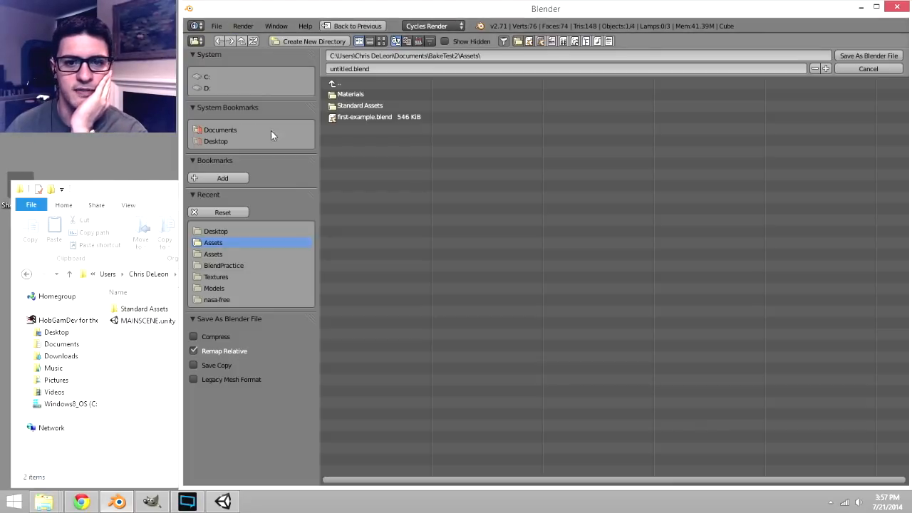
pyautogui.click(440, 56)
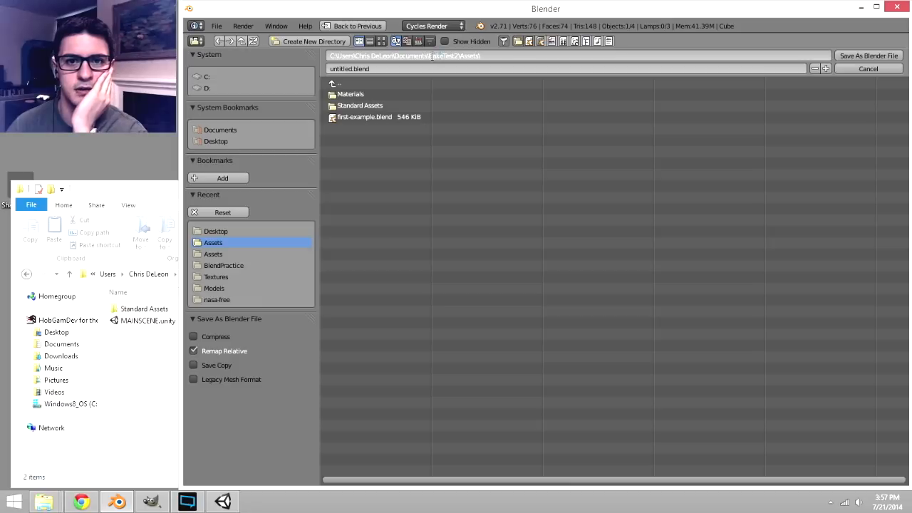
pyautogui.moveTo(431, 56); pyautogui.dragTo(482, 56)
pyautogui.press('BackSpace')
pyautogui.press('Return')
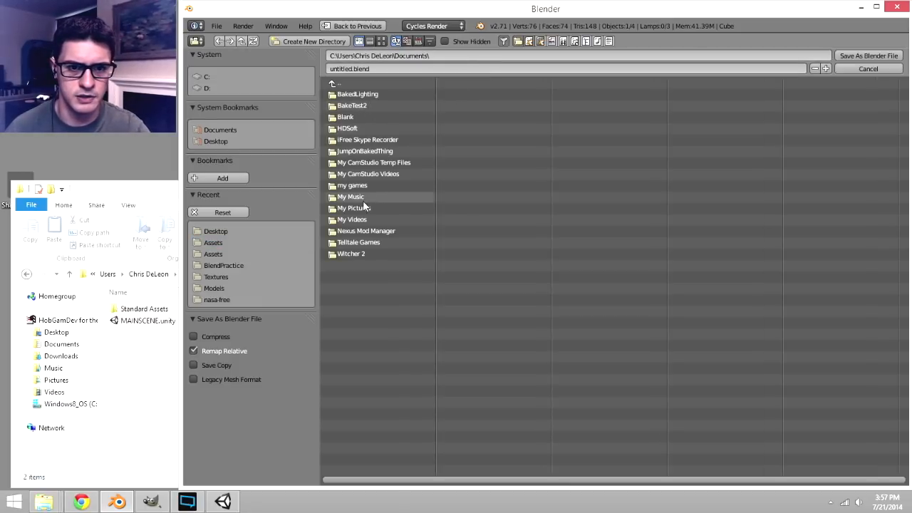
pyautogui.click(365, 150)
pyautogui.click(356, 95)
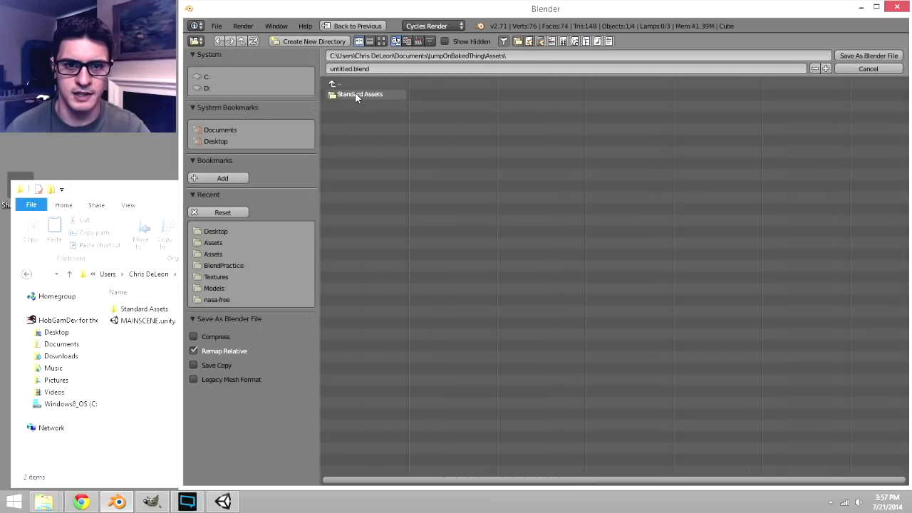
pyautogui.click(386, 69)
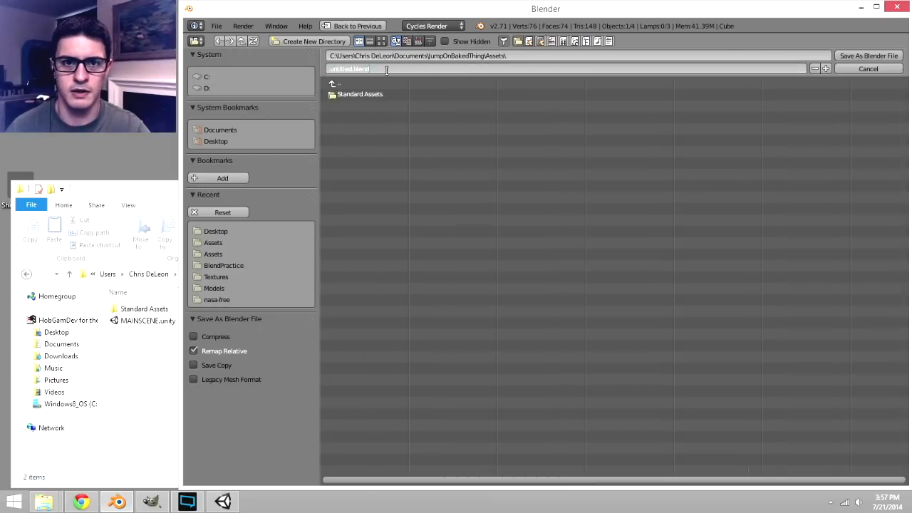
pyautogui.moveTo(353, 68); pyautogui.dragTo(260, 69)
pyautogui.write('statue')
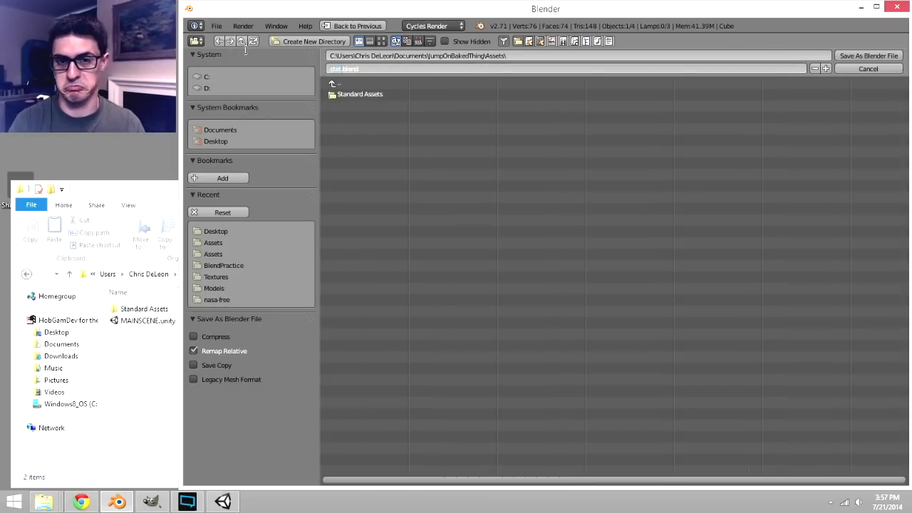
pyautogui.press('Return')
pyautogui.click(848, 55)
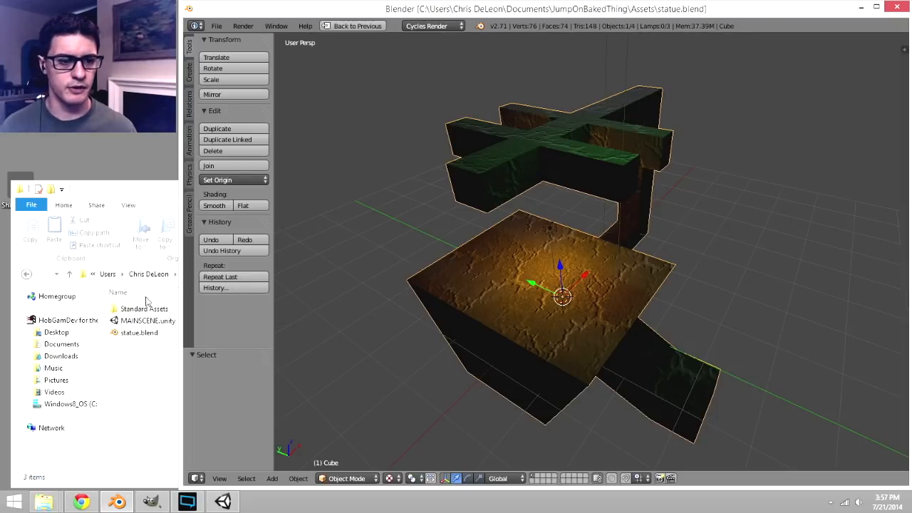
# - Restore the multi-panel layout and save the baked image as BakedSurface.png in JumpOnBakedThing's Assets folder
pyautogui.hotkey('ctrl', 'Up')
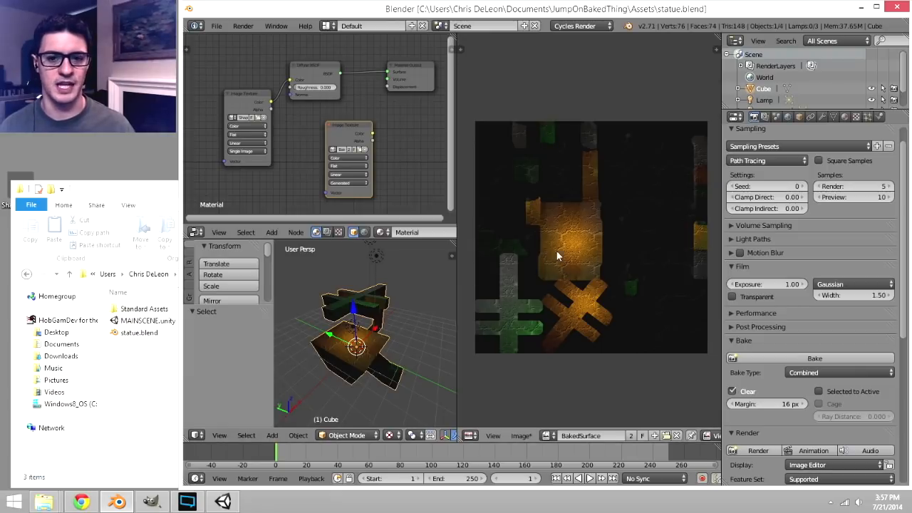
pyautogui.moveTo(601, 253); pyautogui.dragTo(584, 259, button='middle')
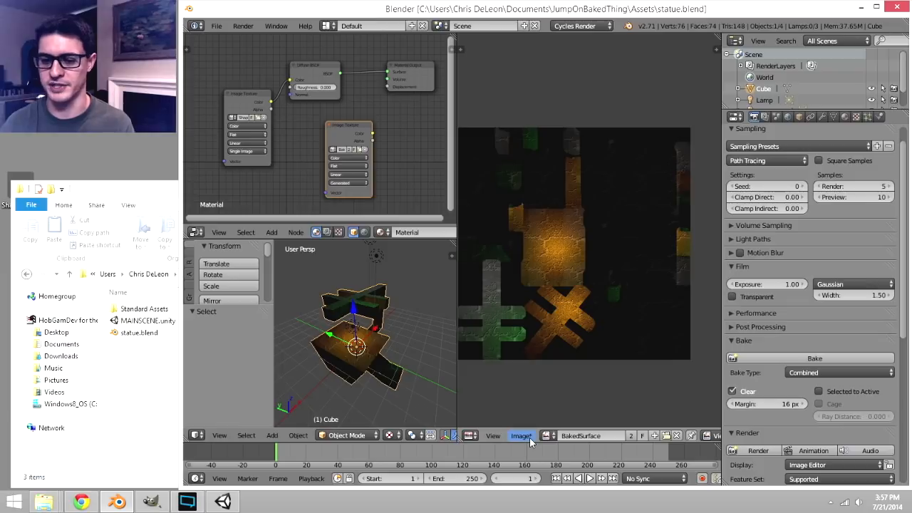
pyautogui.click(524, 436)
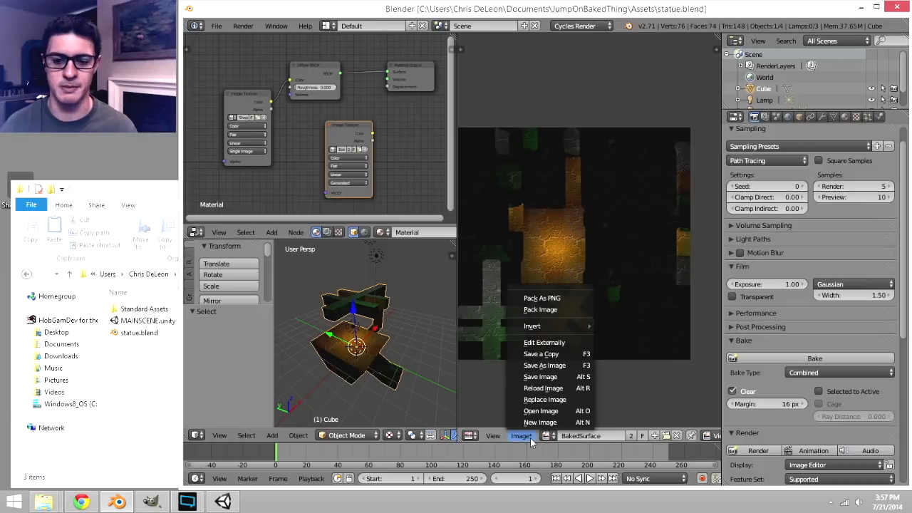
pyautogui.click(545, 366)
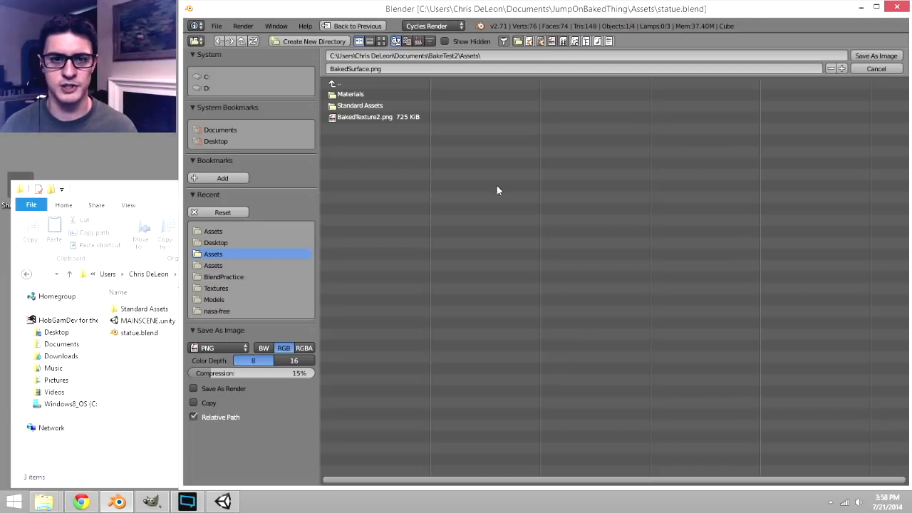
pyautogui.click(435, 56)
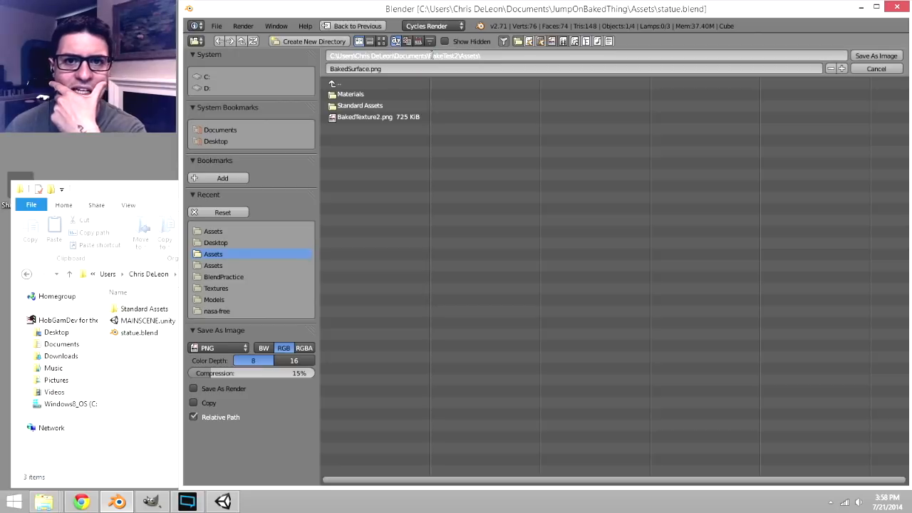
pyautogui.moveTo(431, 56); pyautogui.dragTo(516, 56)
pyautogui.press('BackSpace')
pyautogui.press('Return')
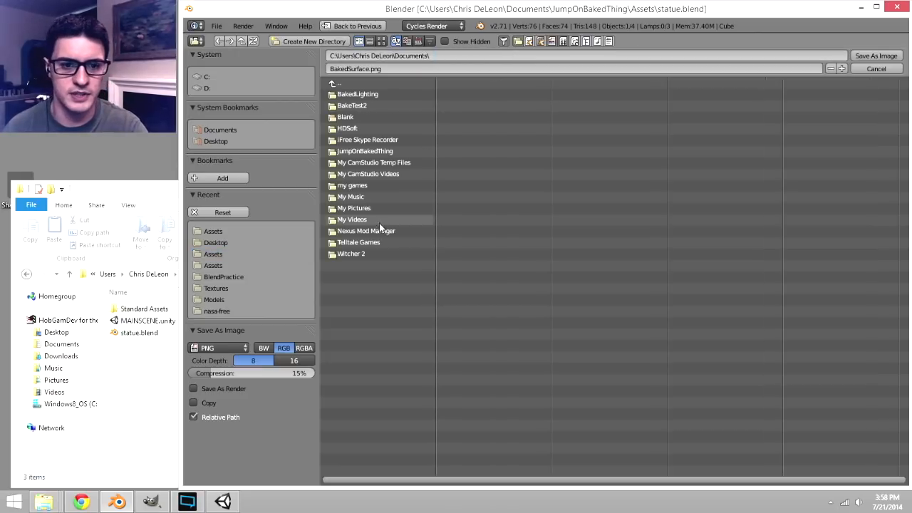
pyautogui.click(381, 151)
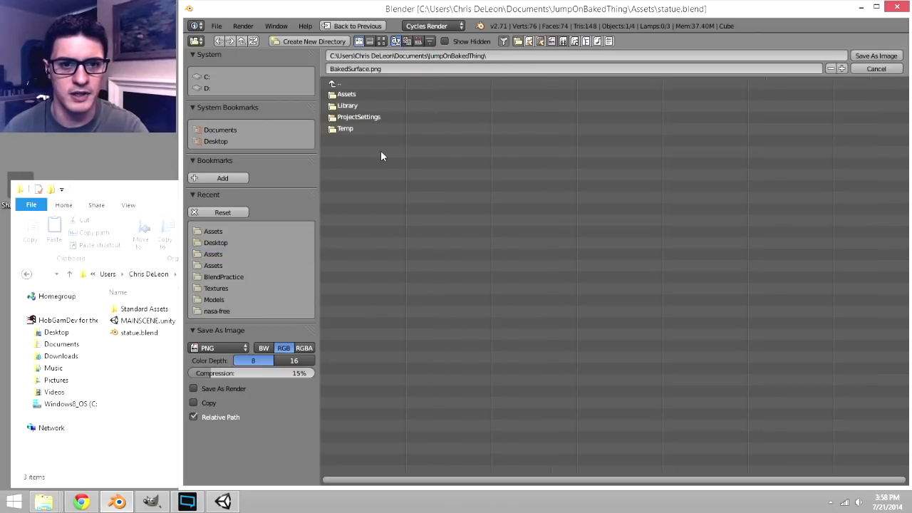
pyautogui.click(347, 95)
pyautogui.click(401, 69)
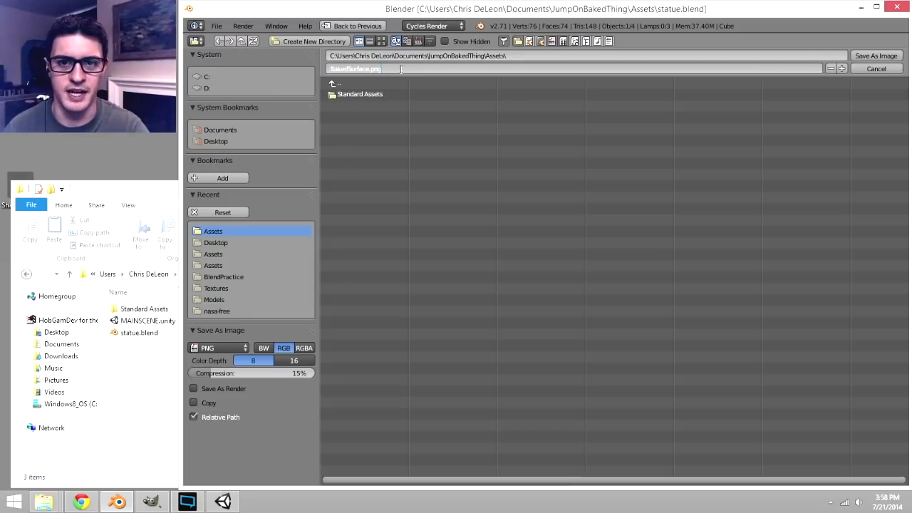
pyautogui.click(867, 55)
pyautogui.click(868, 55)
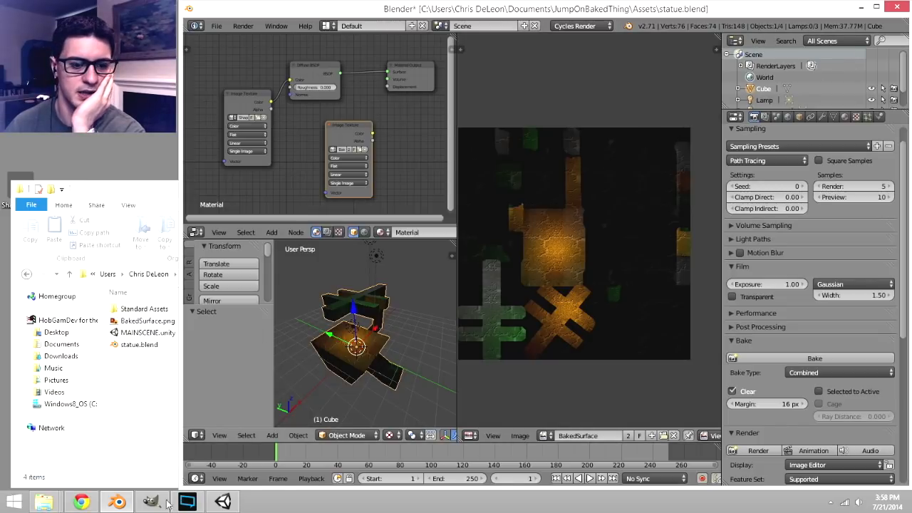
# - Switch to Unity, place the statue model beside the First Person Controller at about X -5.74, Y 1.72, Z 3.96, and frame it
pyautogui.click(222, 502)
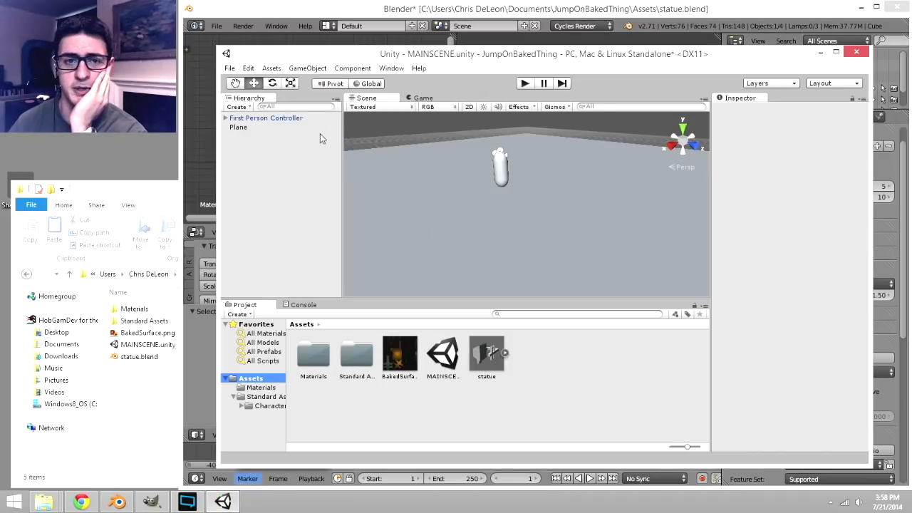
pyautogui.moveTo(225, 53); pyautogui.dragTo(189, 7)
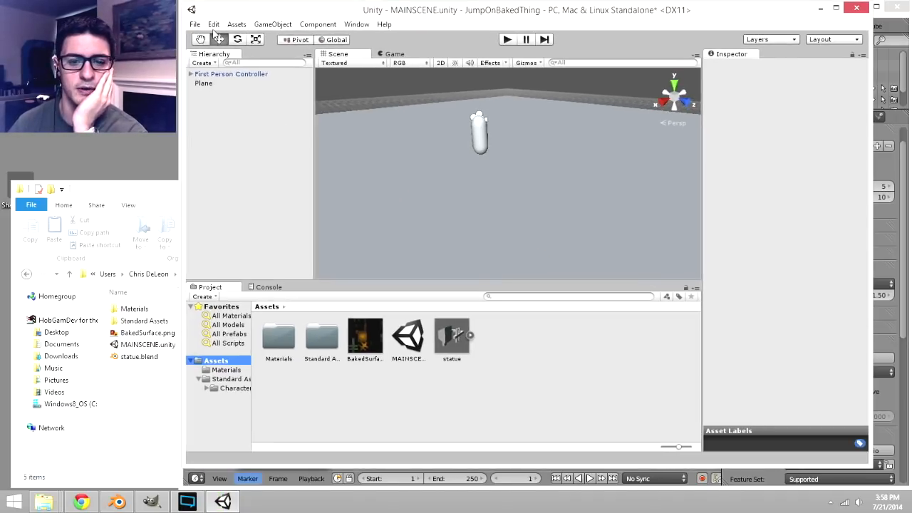
pyautogui.moveTo(453, 340); pyautogui.dragTo(601, 109)
pyautogui.moveTo(571, 169); pyautogui.dragTo(590, 159)
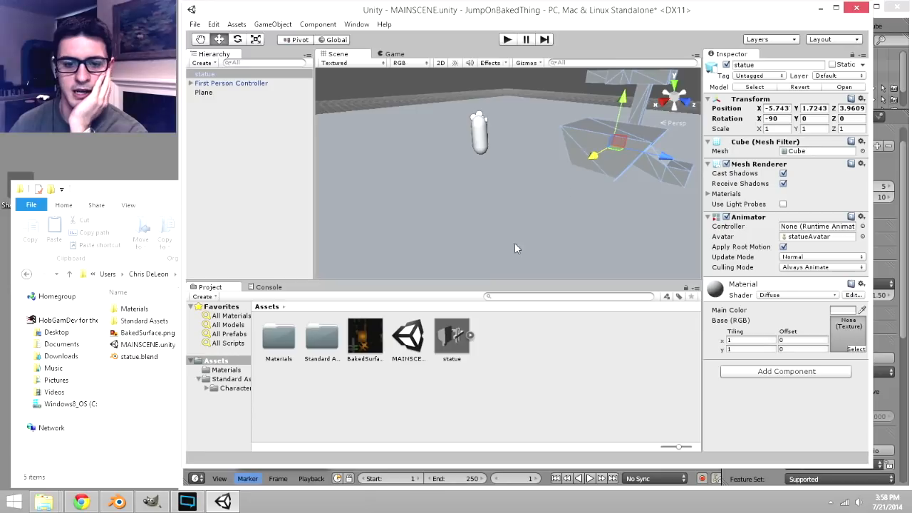
pyautogui.press('f')
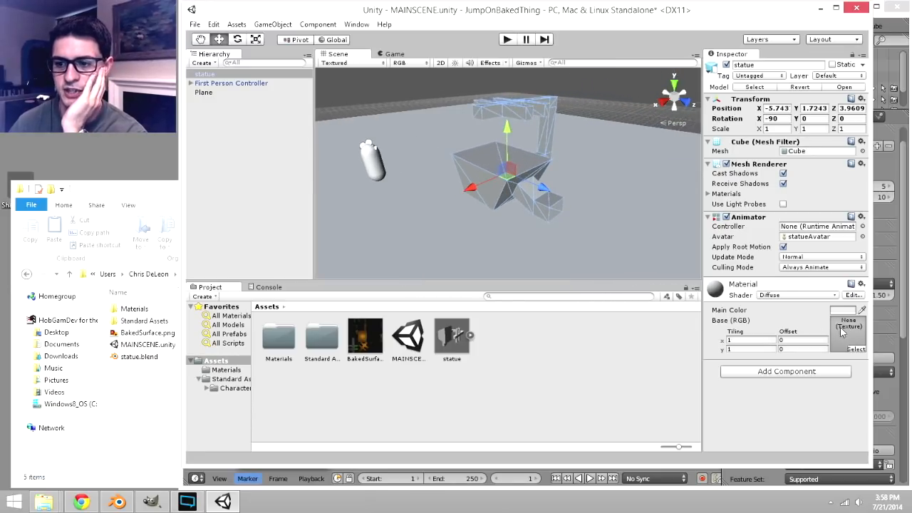
# - Check the imported material in the Materials folder and assign BakedSurface as the statue material's Base (RGB) texture
pyautogui.doubleClick(279, 338)
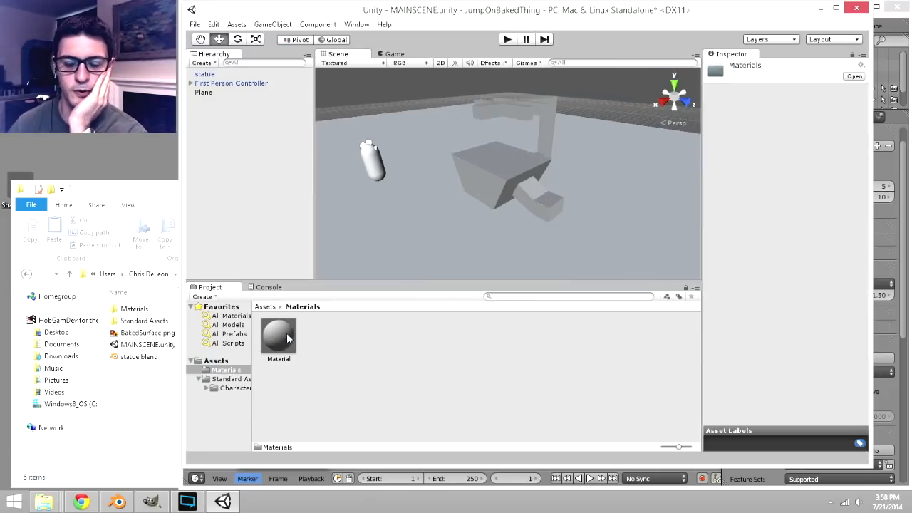
pyautogui.click(284, 334)
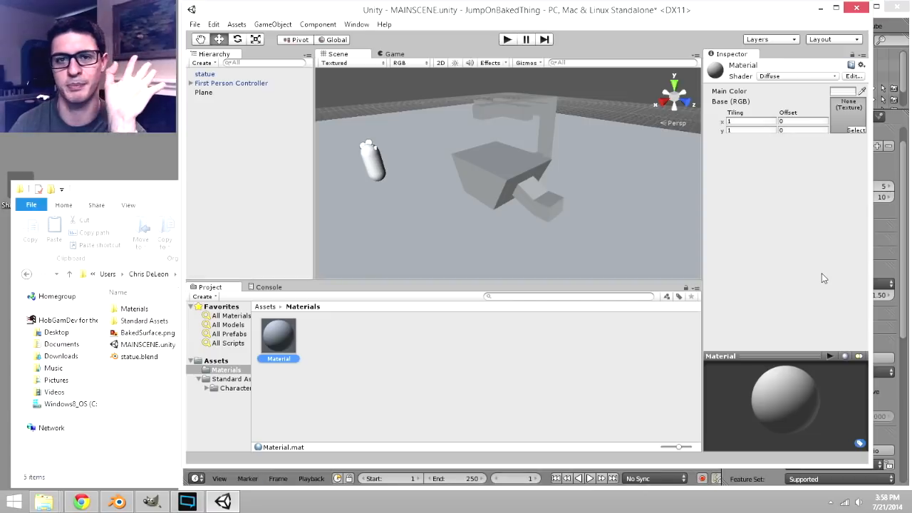
pyautogui.click(227, 361)
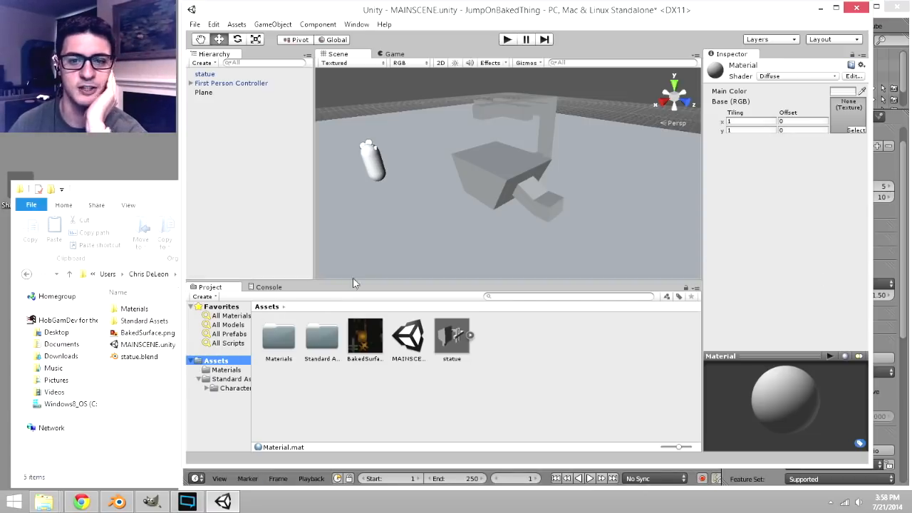
pyautogui.click(511, 174)
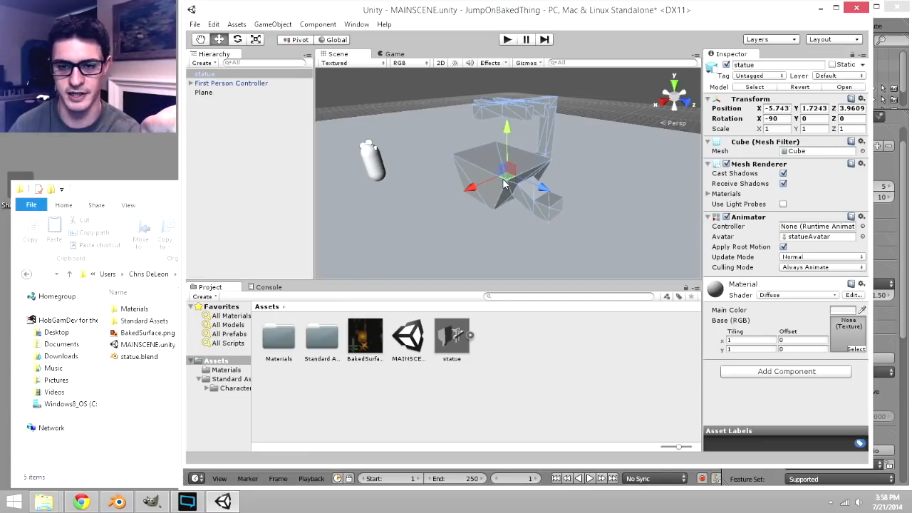
pyautogui.moveTo(367, 339); pyautogui.dragTo(848, 340)
# - Examine the textured statue from several sides with the Scene view enlarged, and restore the full layout
pyautogui.scroll(3, 593, 148)
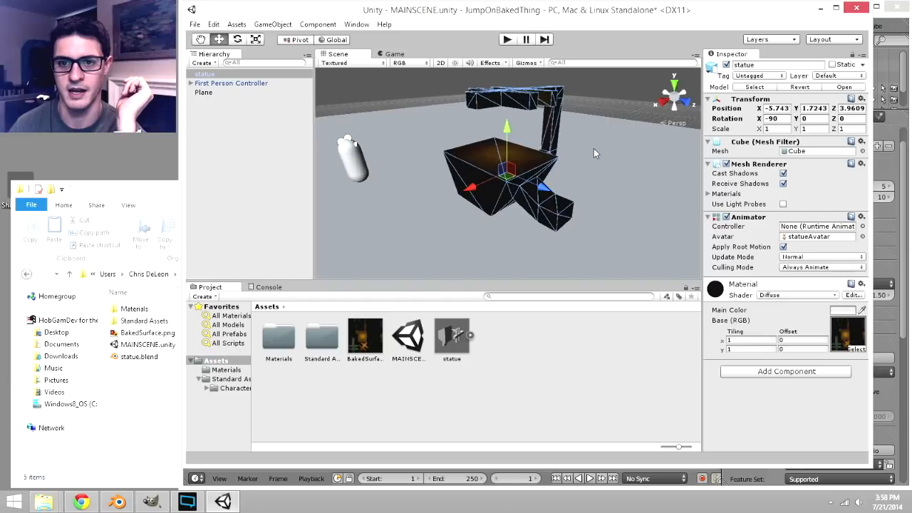
pyautogui.moveTo(594, 148); pyautogui.dragTo(554, 178, button='middle')
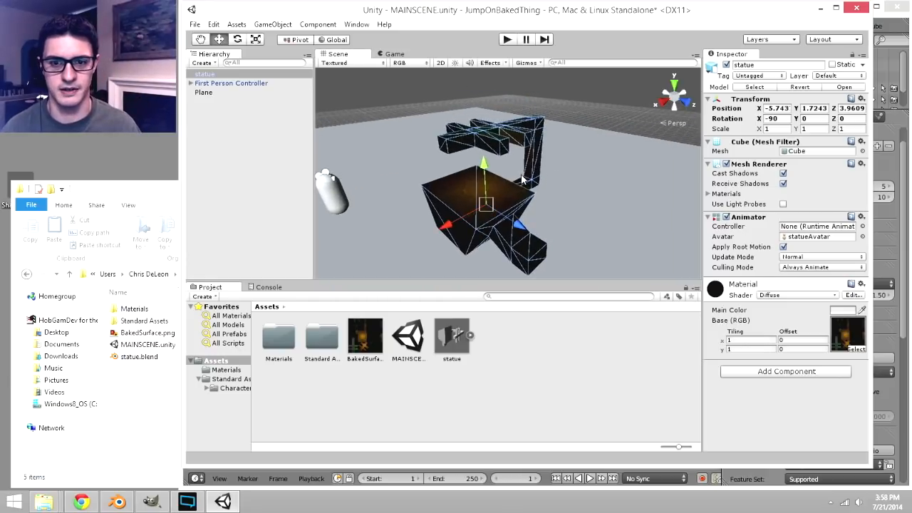
pyautogui.hotkey('shift', 'space')
pyautogui.moveTo(562, 247); pyautogui.dragTo(553, 264, button='middle')
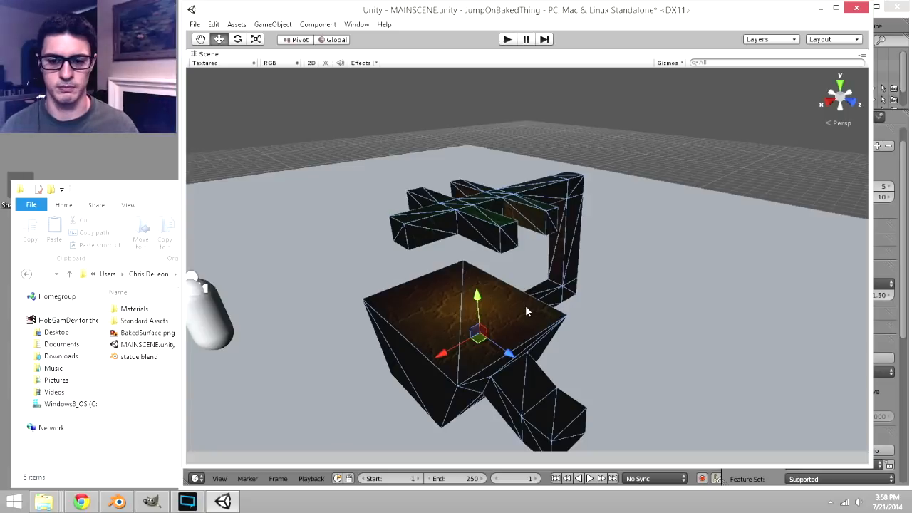
pyautogui.keyDown('alt'); pyautogui.moveTo(477, 343); pyautogui.dragTo(437, 264); pyautogui.keyUp('alt')
pyautogui.click(596, 146)
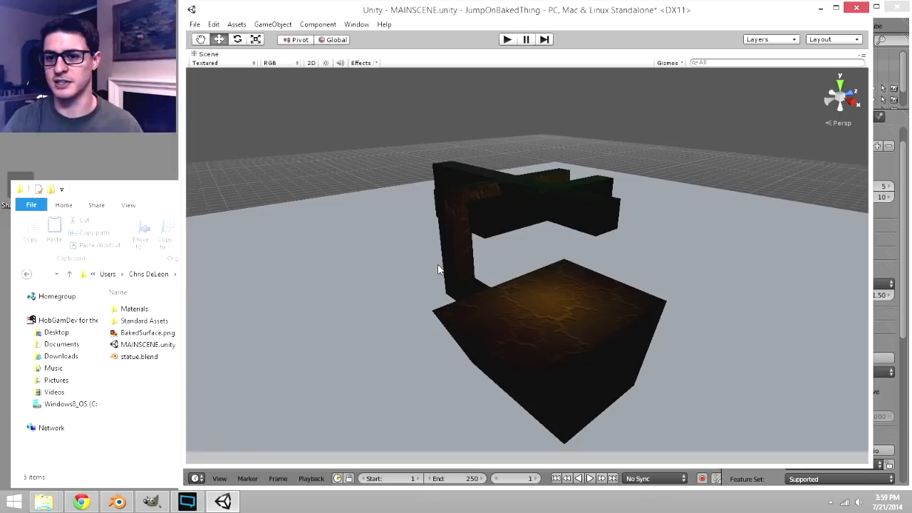
pyautogui.keyDown('alt'); pyautogui.moveTo(449, 250); pyautogui.dragTo(534, 281); pyautogui.keyUp('alt')
pyautogui.hotkey('shift', 'space')
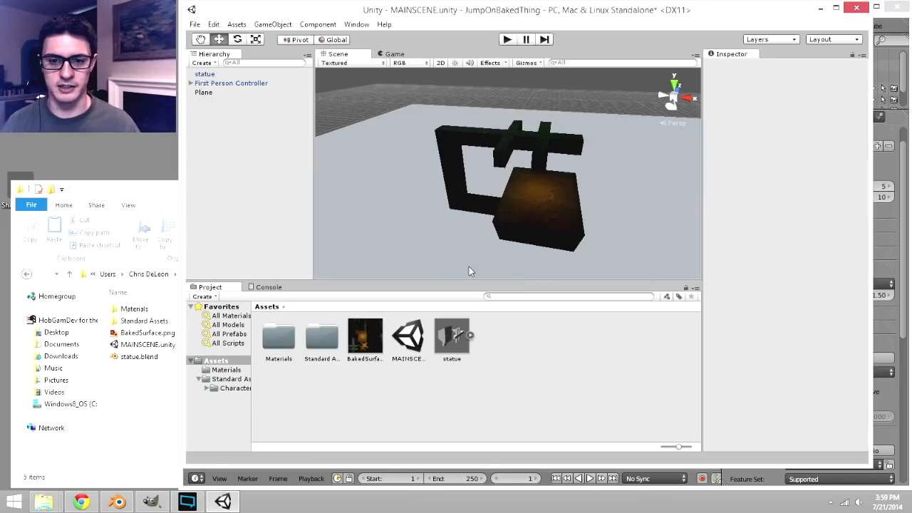
# - Change the statue material's shader to Unlit/Texture and check the baked lighting on the deselected model
pyautogui.click(559, 215)
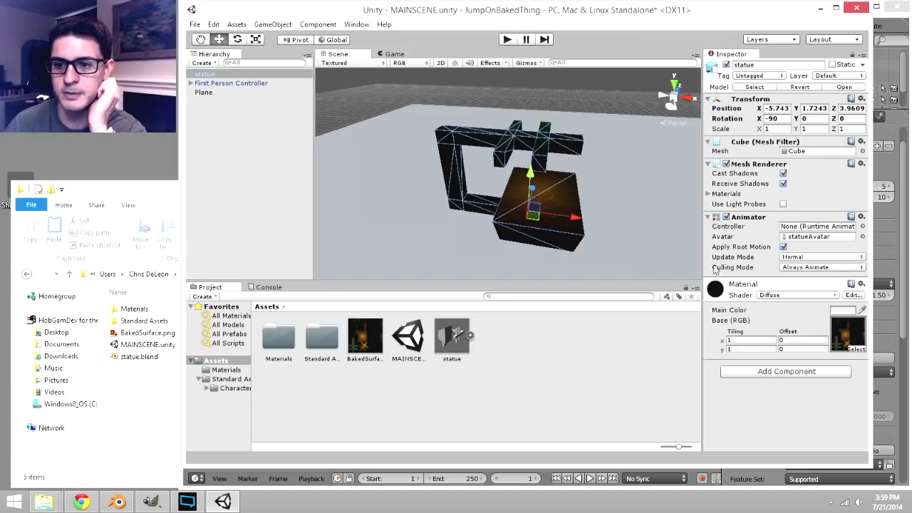
pyautogui.click(782, 297)
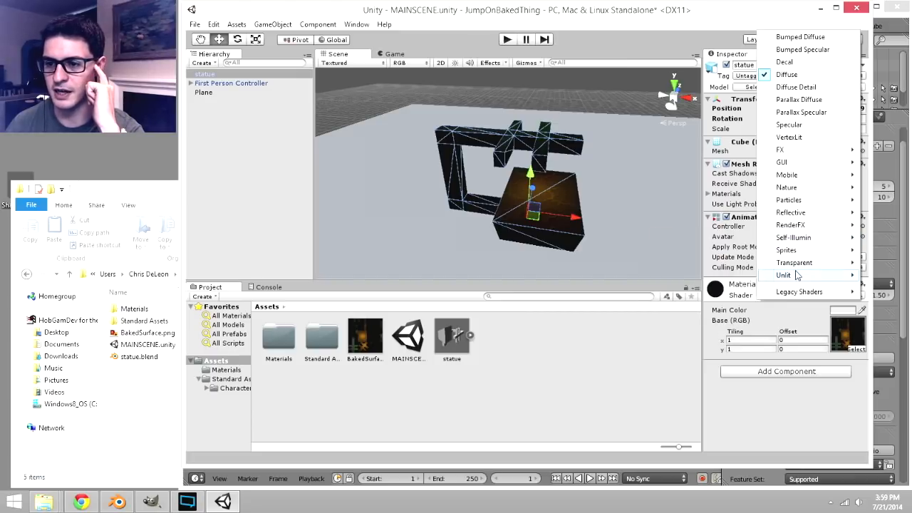
pyautogui.moveTo(764, 275)
pyautogui.click(680, 275)
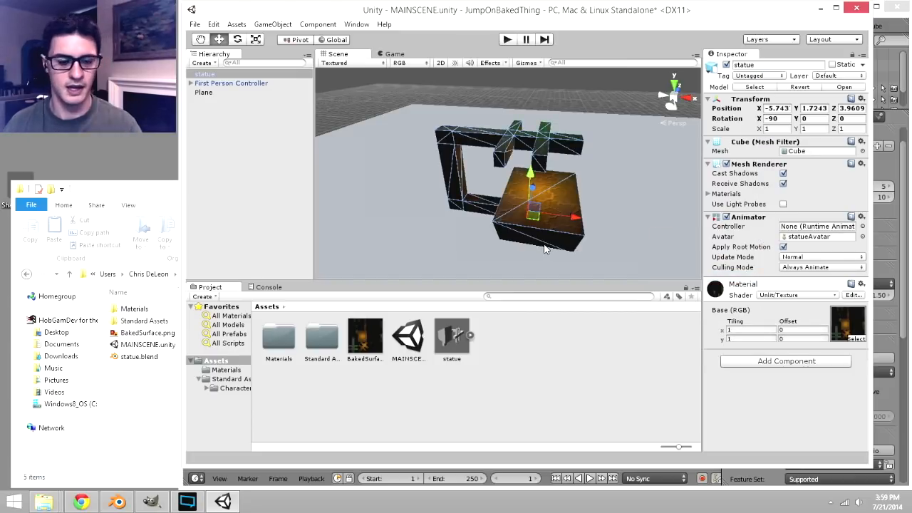
pyautogui.click(588, 136)
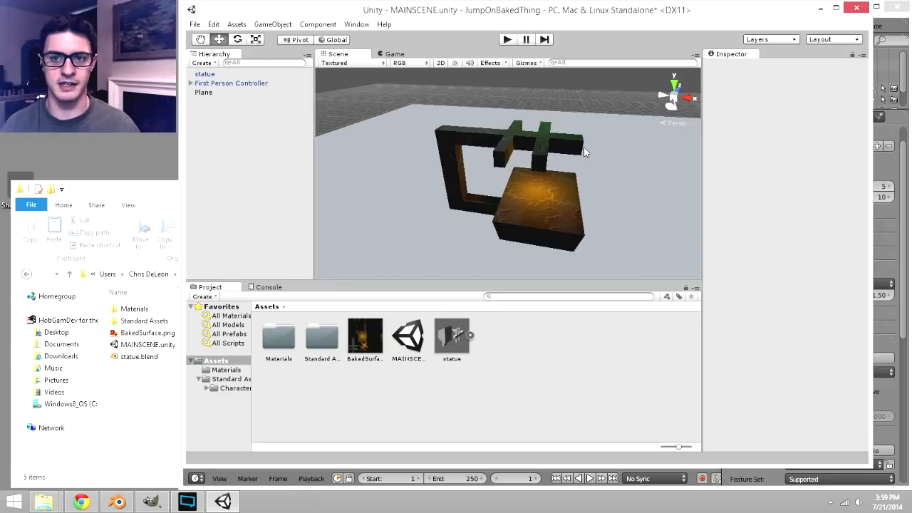
pyautogui.keyDown('alt'); pyautogui.moveTo(583, 147); pyautogui.dragTo(609, 214); pyautogui.keyUp('alt')
pyautogui.keyDown('alt'); pyautogui.moveTo(463, 211); pyautogui.dragTo(551, 230); pyautogui.keyUp('alt')
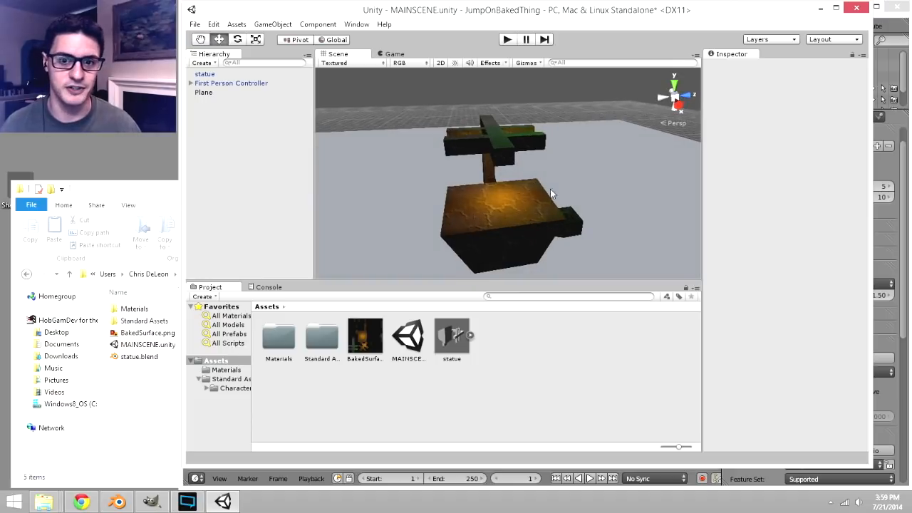
# - Play-test the scene, walking and jumping around the statue to inspect its baked surfaces, and stop the game
pyautogui.hotkey('ctrl', 'p')
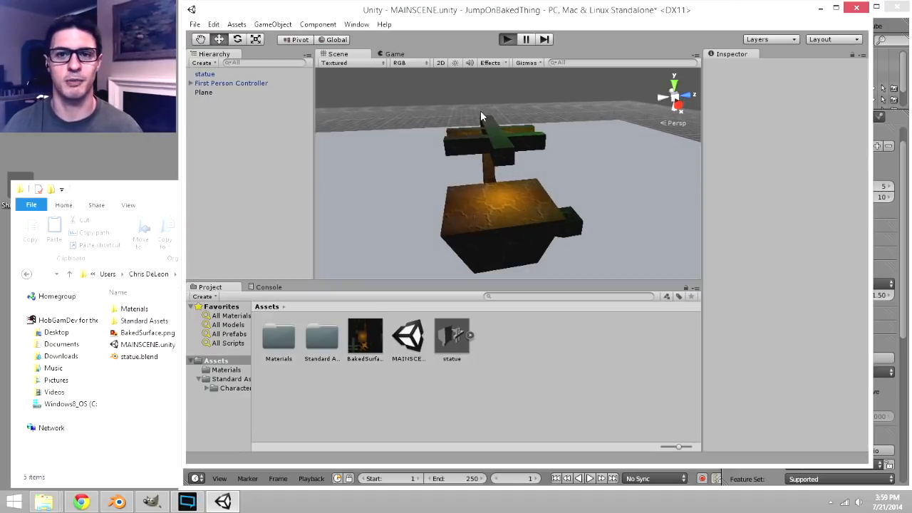
pyautogui.press('w')
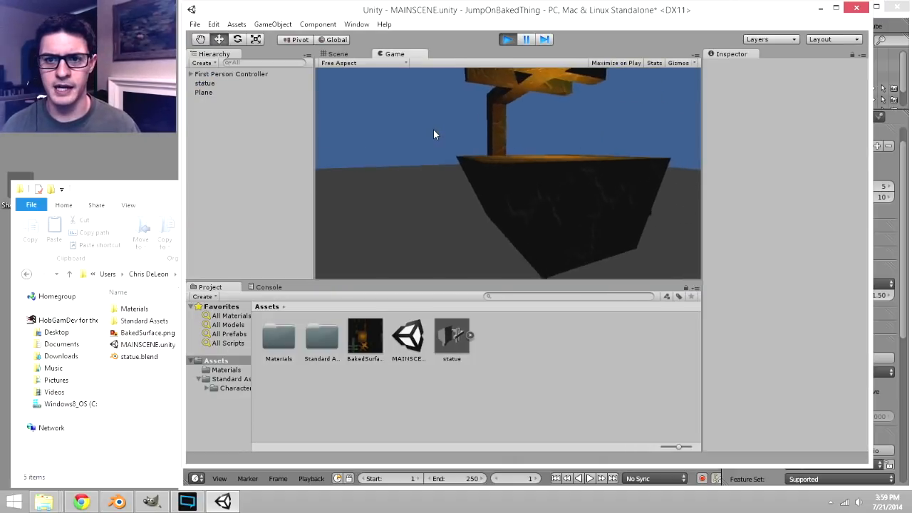
pyautogui.press('space')
pyautogui.press('w')
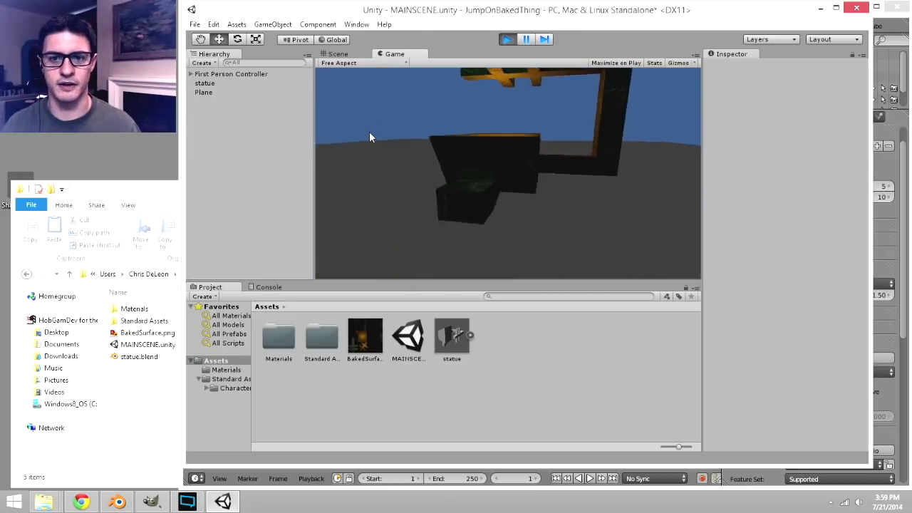
pyautogui.press('space')
pyautogui.press('a')
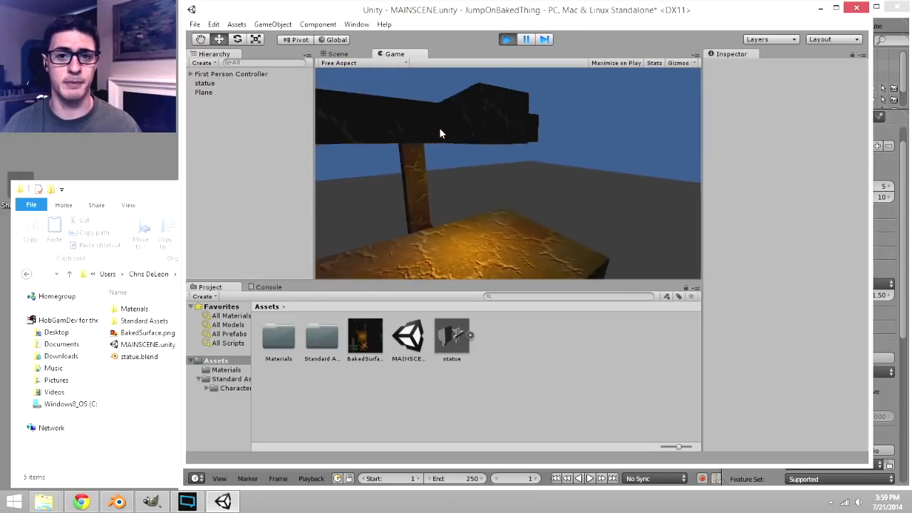
pyautogui.press('space')
pyautogui.press('a')
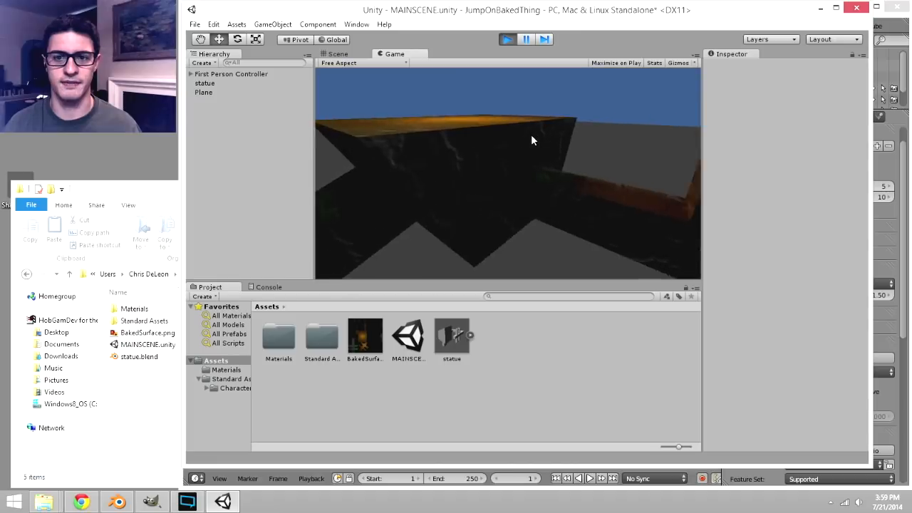
pyautogui.press('space')
pyautogui.press('s')
pyautogui.press('w')
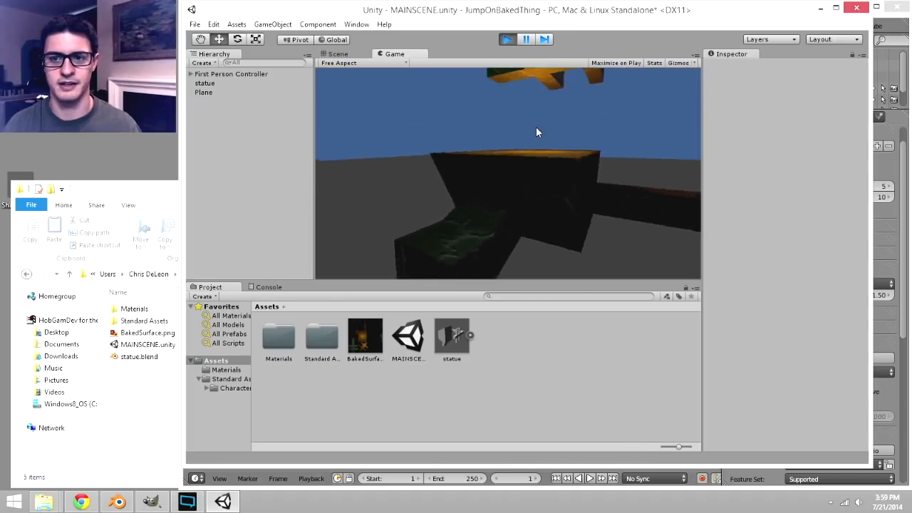
pyautogui.press('space')
pyautogui.press('s')
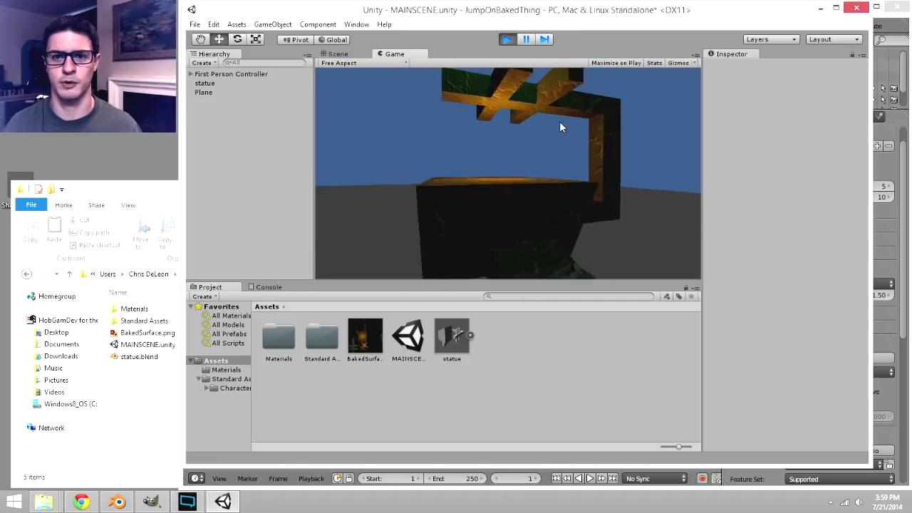
pyautogui.press('space')
pyautogui.press('w')
pyautogui.press('s')
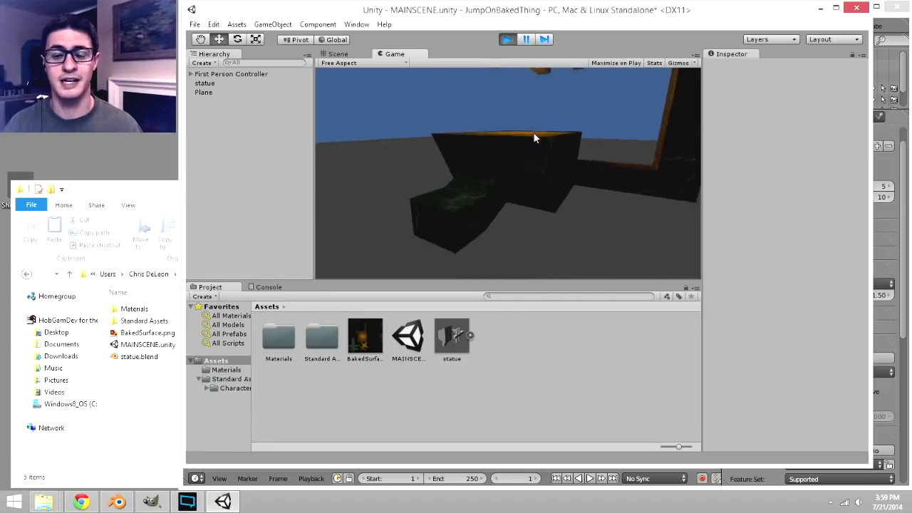
pyautogui.press('w')
pyautogui.press('space')
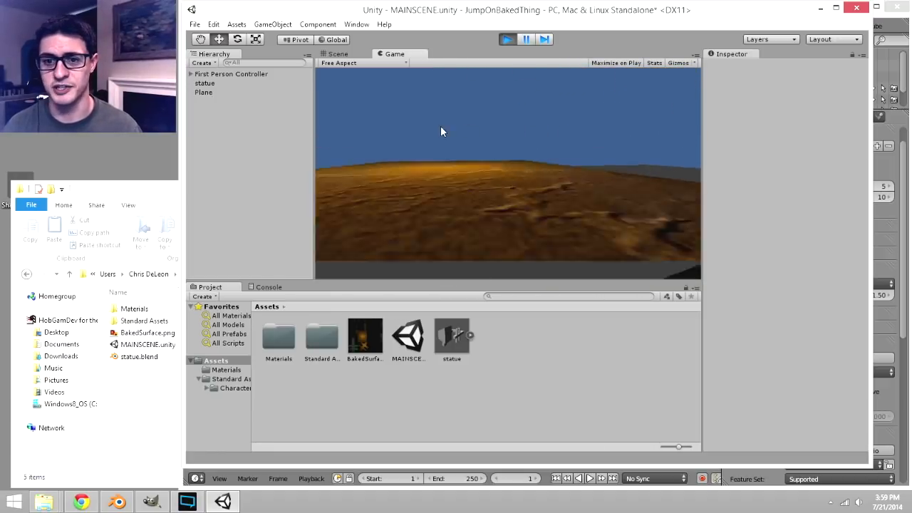
pyautogui.press('s')
pyautogui.press('w')
pyautogui.press('space')
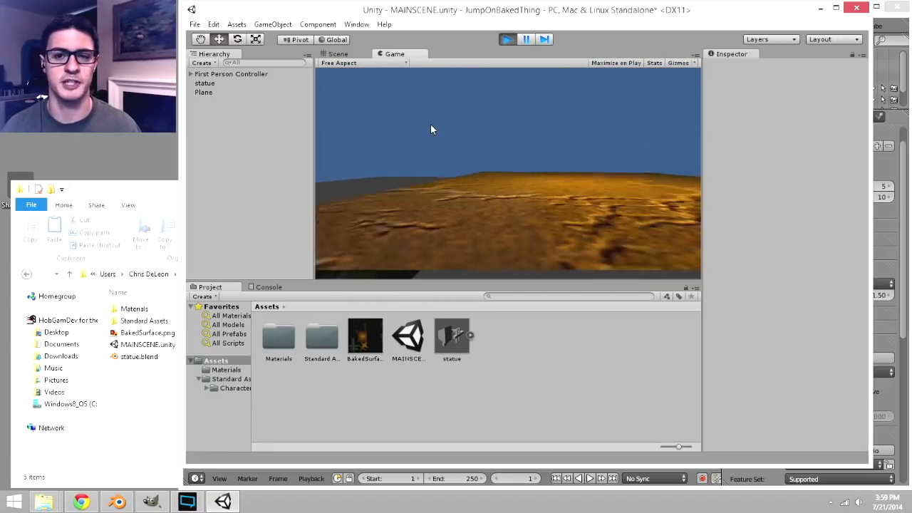
pyautogui.press('s')
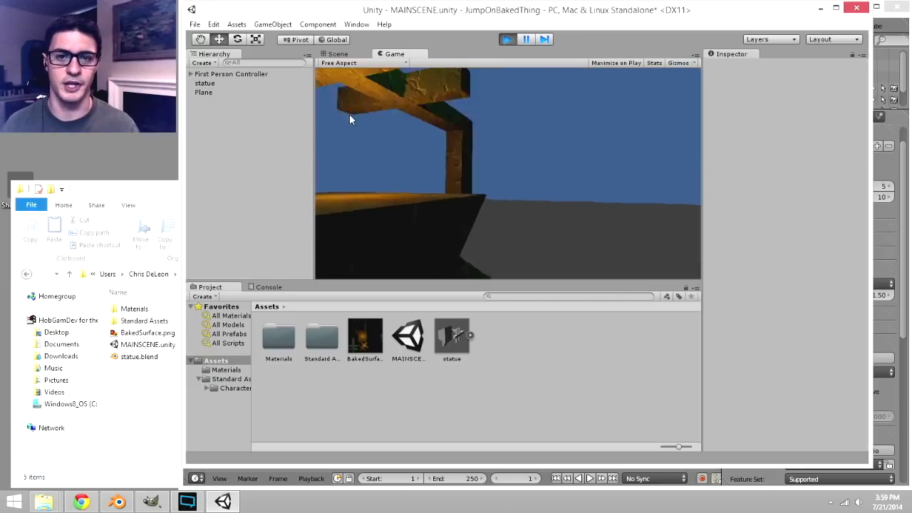
pyautogui.click(507, 39)
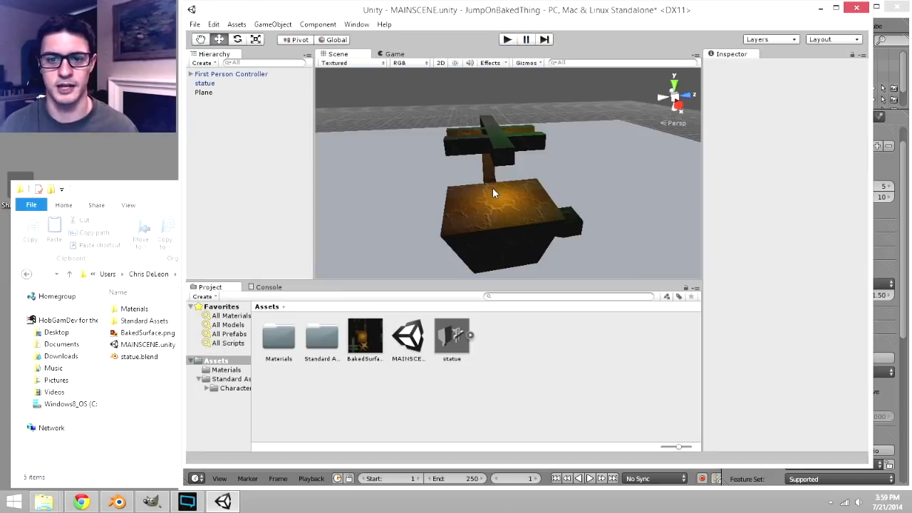
# - Add a Mesh Collider to the statue and check the mesh choices for it, keeping the statue's Cube mesh
pyautogui.click(494, 192)
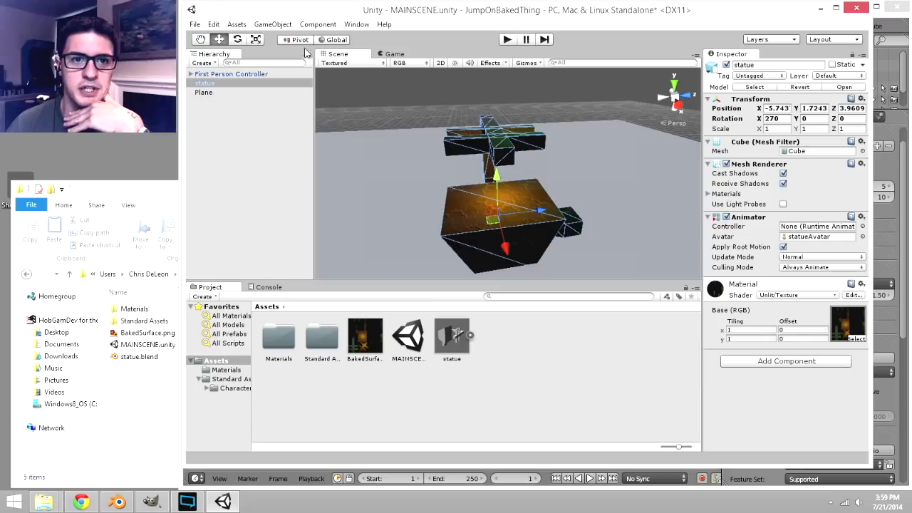
pyautogui.click(289, 25)
pyautogui.moveTo(304, 28)
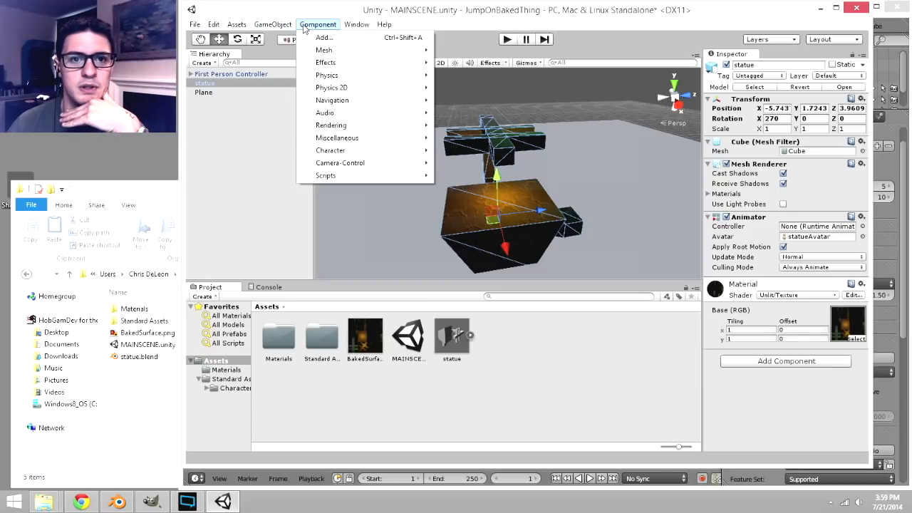
pyautogui.moveTo(391, 77)
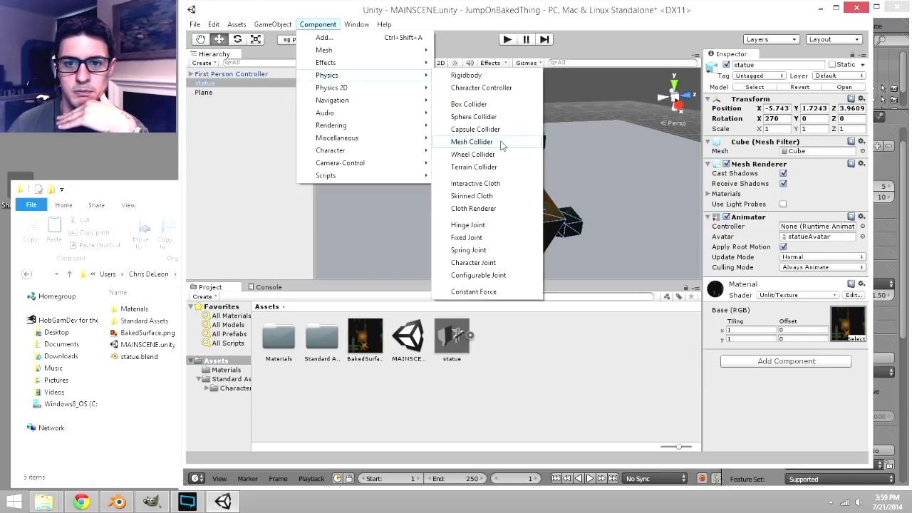
pyautogui.click(472, 141)
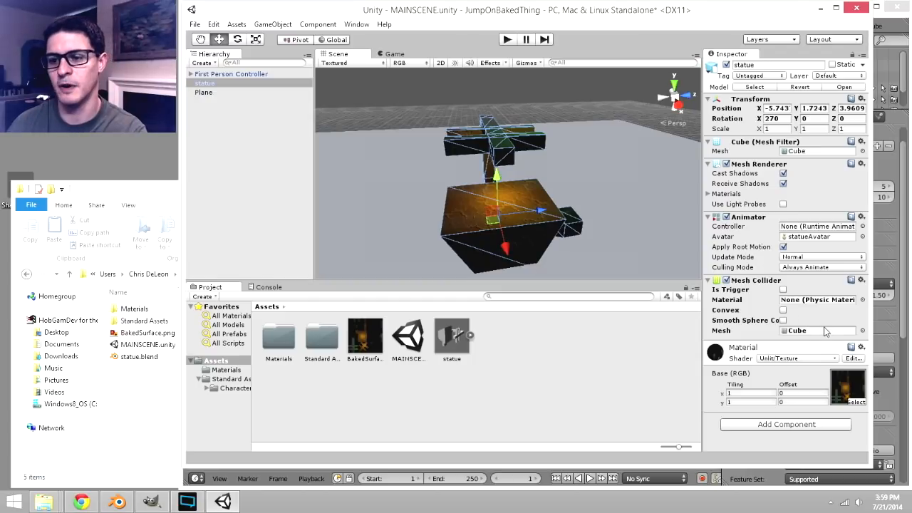
pyautogui.click(862, 331)
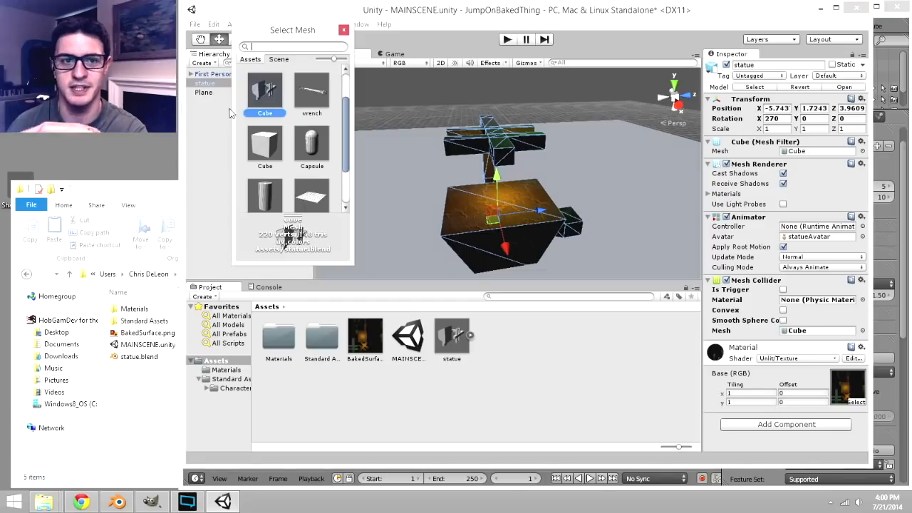
pyautogui.click(343, 31)
# - Play-test the scene, jumping onto the statue's base and upper beams to test the mesh collision, and stop the game
pyautogui.click(505, 40)
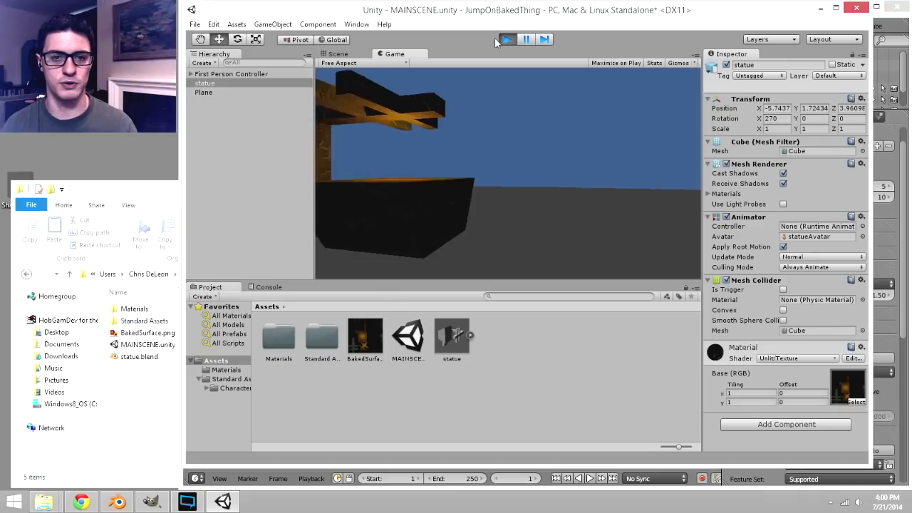
pyautogui.press('w')
pyautogui.press('space')
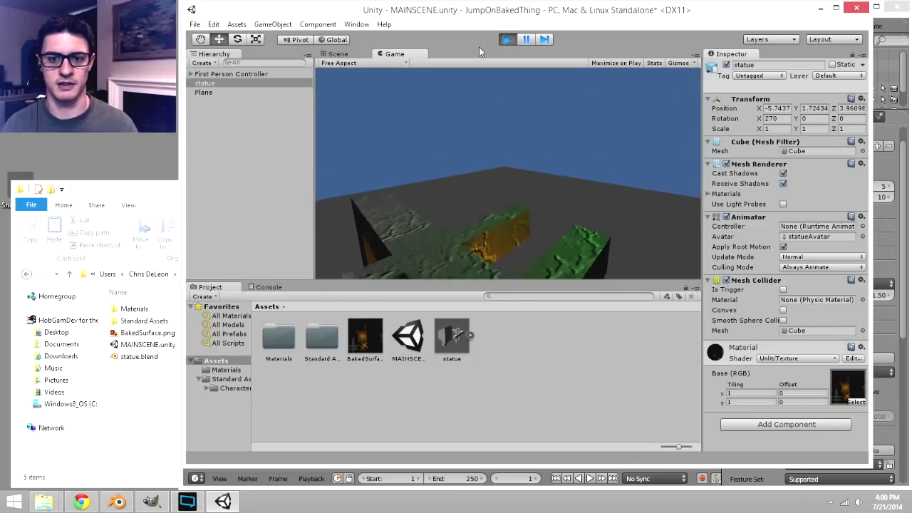
pyautogui.press('s')
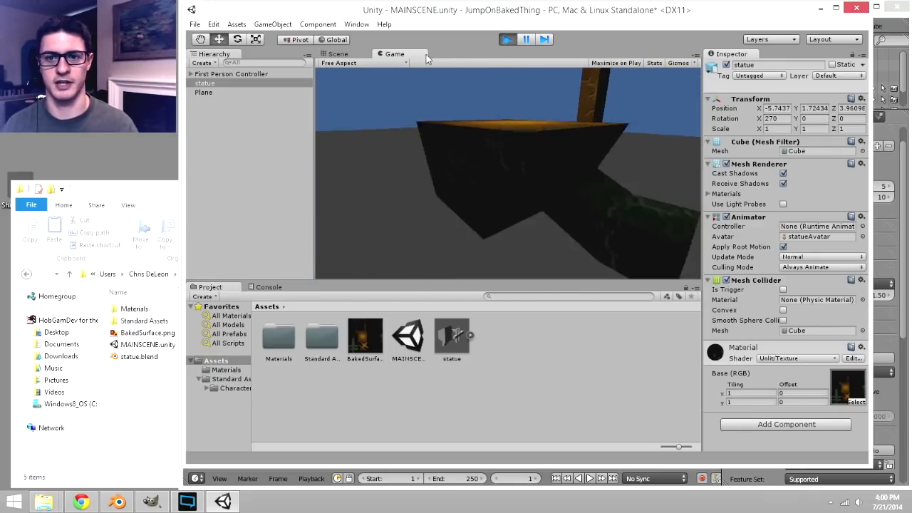
pyautogui.press('space')
pyautogui.press('w')
pyautogui.press('space')
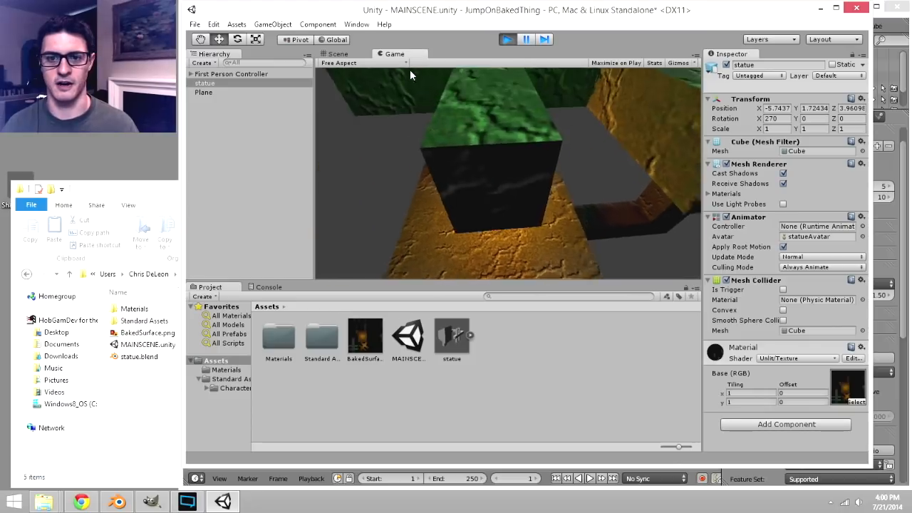
pyautogui.press('w')
pyautogui.press('space')
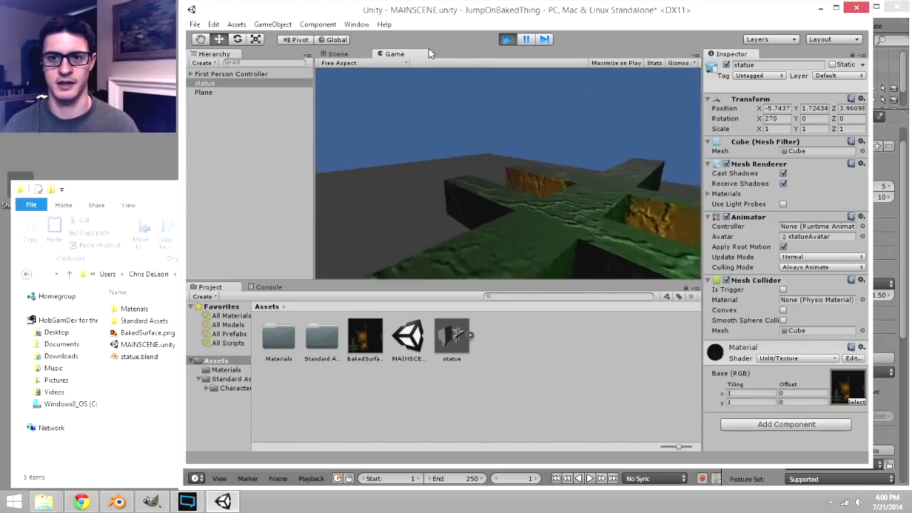
pyautogui.press('s')
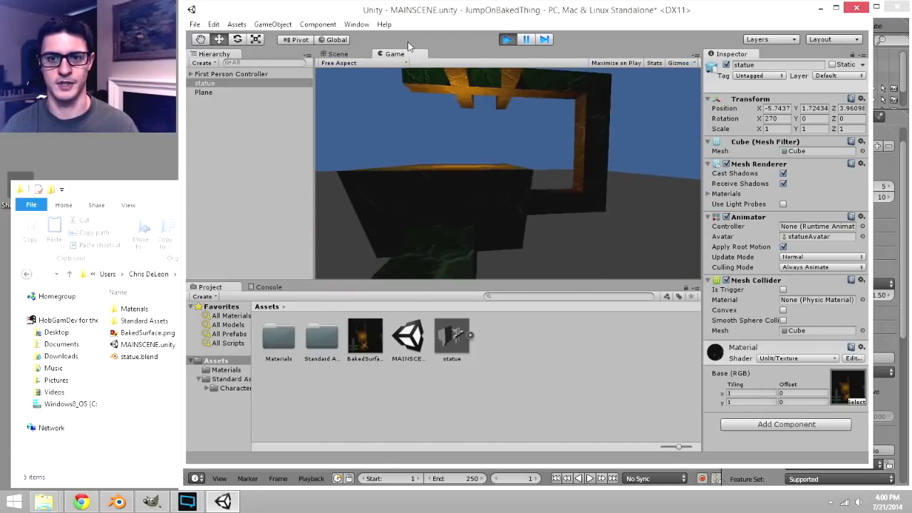
pyautogui.press('w')
pyautogui.press('space')
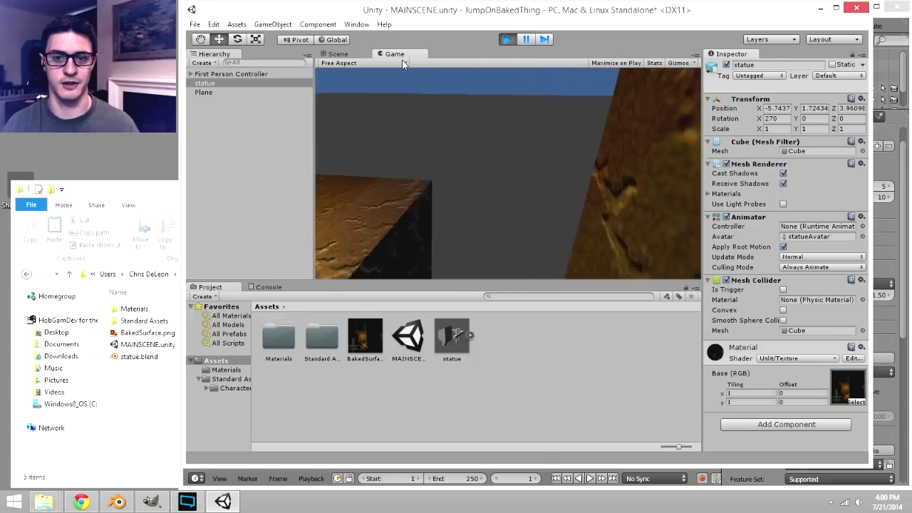
pyautogui.press('w')
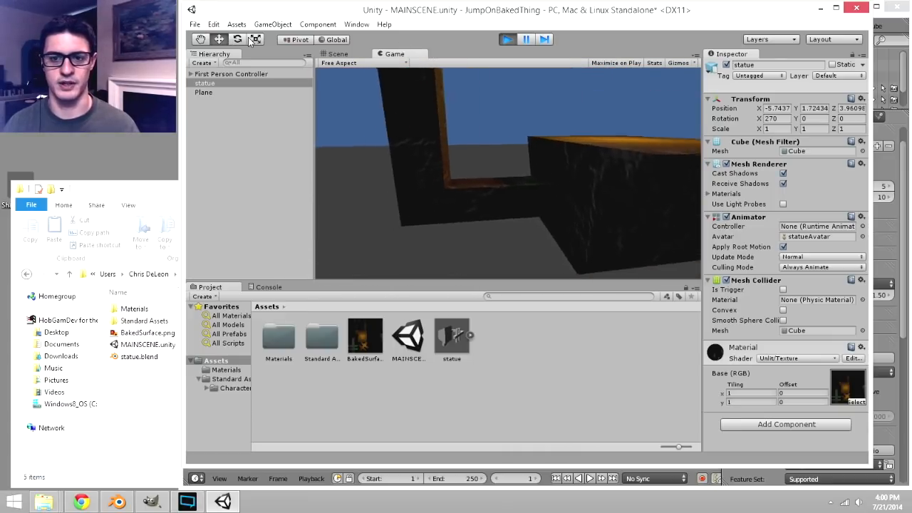
pyautogui.press('space')
pyautogui.press('w')
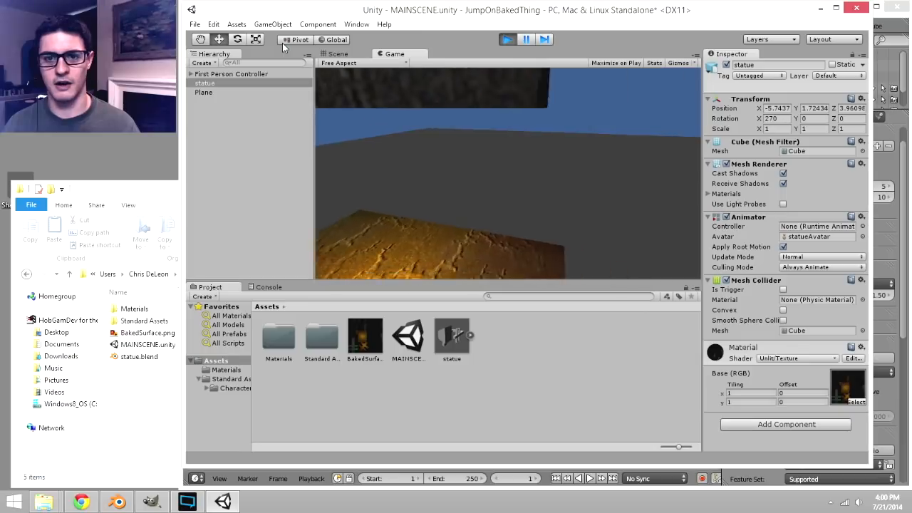
pyautogui.press('space')
pyautogui.press('w')
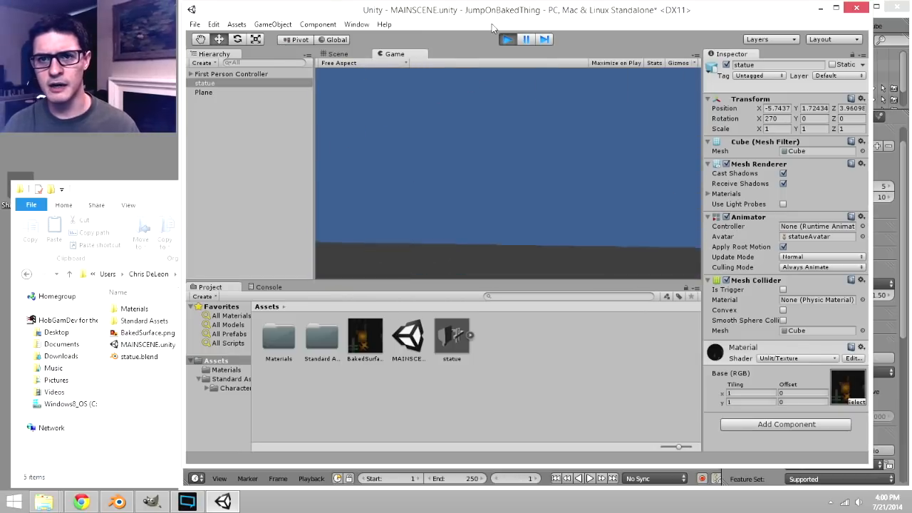
pyautogui.click(510, 41)
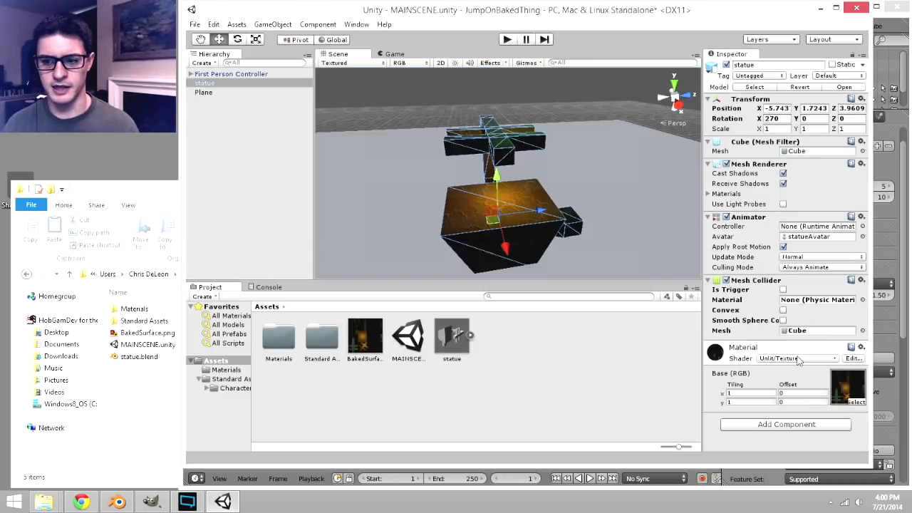
# - Review the available meshes for the statue's Mesh Collider without changing the assigned one
pyautogui.click(862, 330)
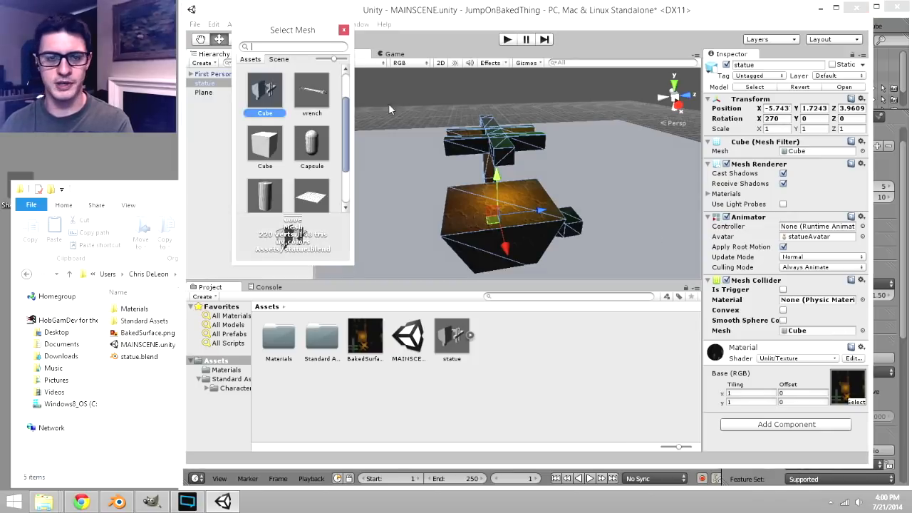
pyautogui.scroll(-1, 324, 117)
pyautogui.scroll(1, 319, 122)
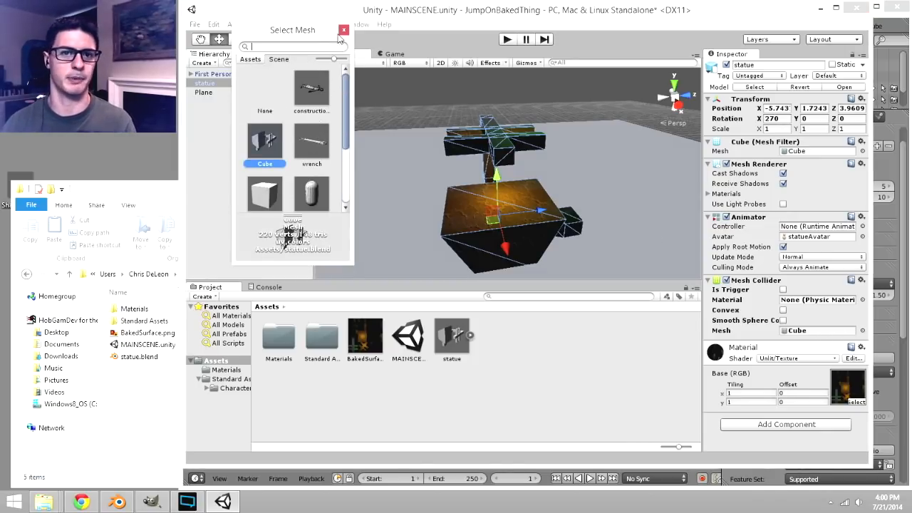
pyautogui.click(344, 31)
# - Switch to Blender, rename the Cube object as StatueMesh, and save the blend file
pyautogui.click(901, 88)
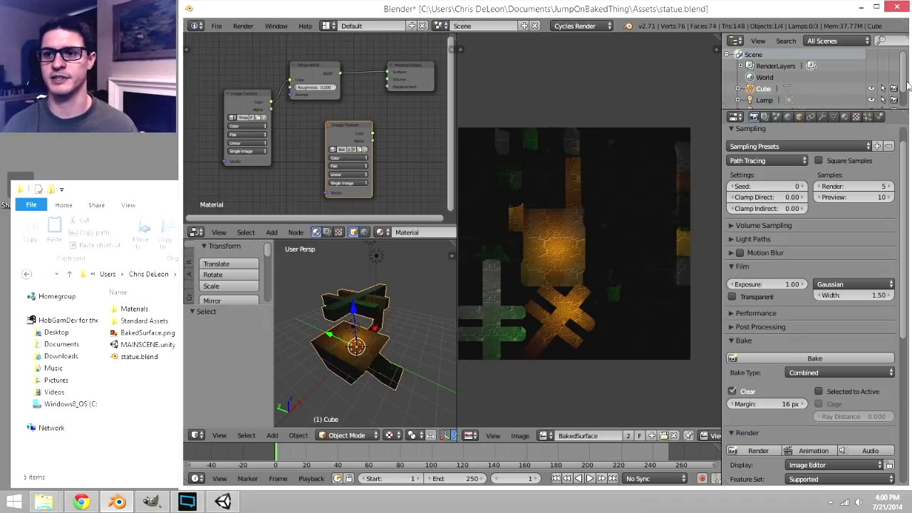
pyautogui.rightClick(764, 91)
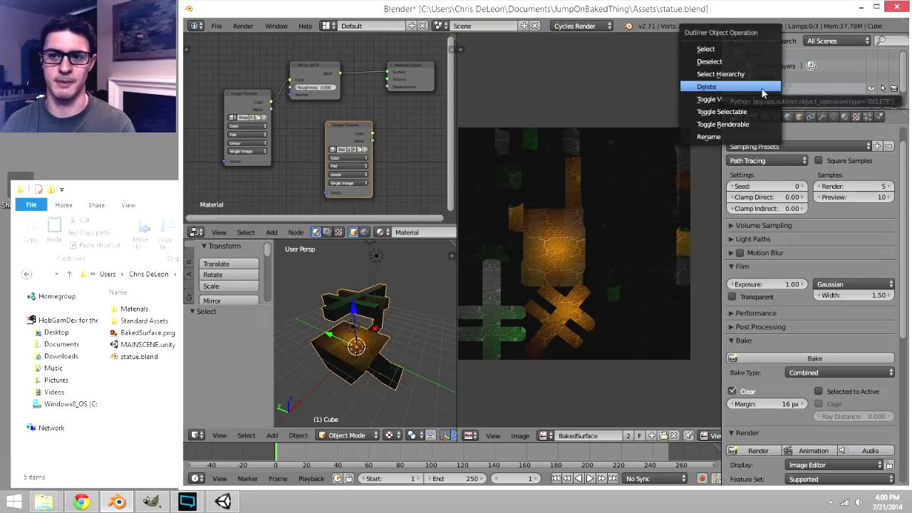
pyautogui.click(742, 136)
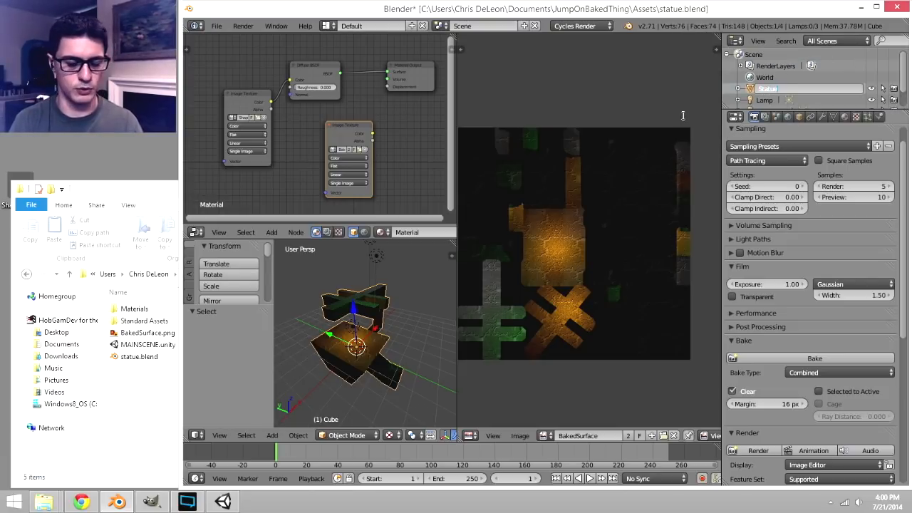
pyautogui.write('StatueMesh')
pyautogui.press('Return')
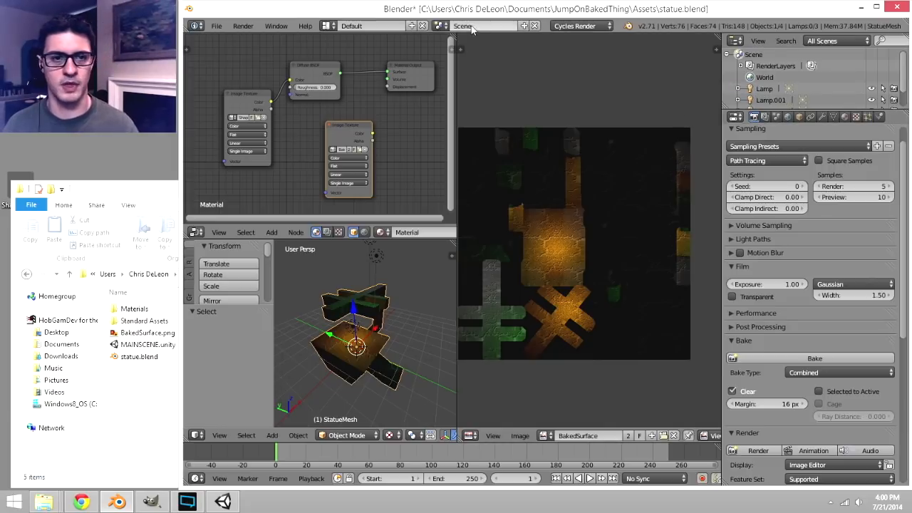
pyautogui.click(216, 26)
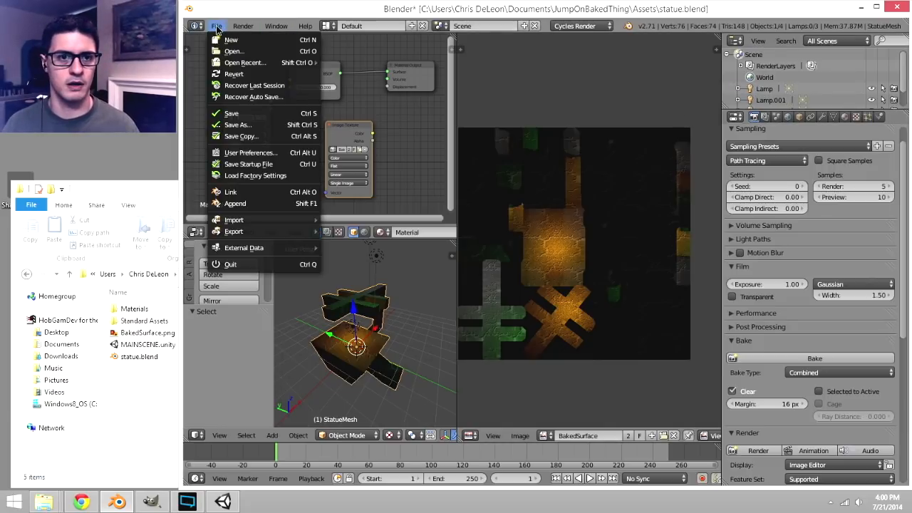
pyautogui.click(242, 114)
# - Return to Unity and assign StatueMesh as the mesh of the statue's Mesh Collider
pyautogui.click(225, 503)
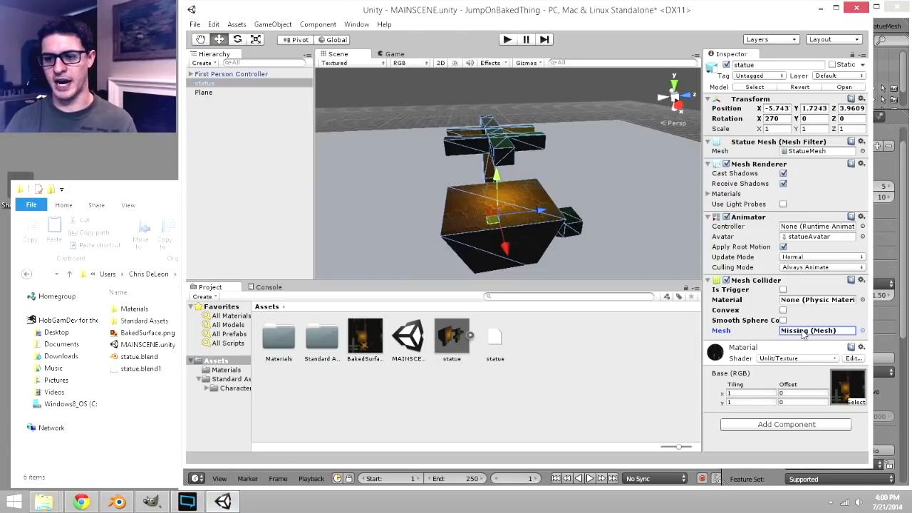
pyautogui.click(863, 331)
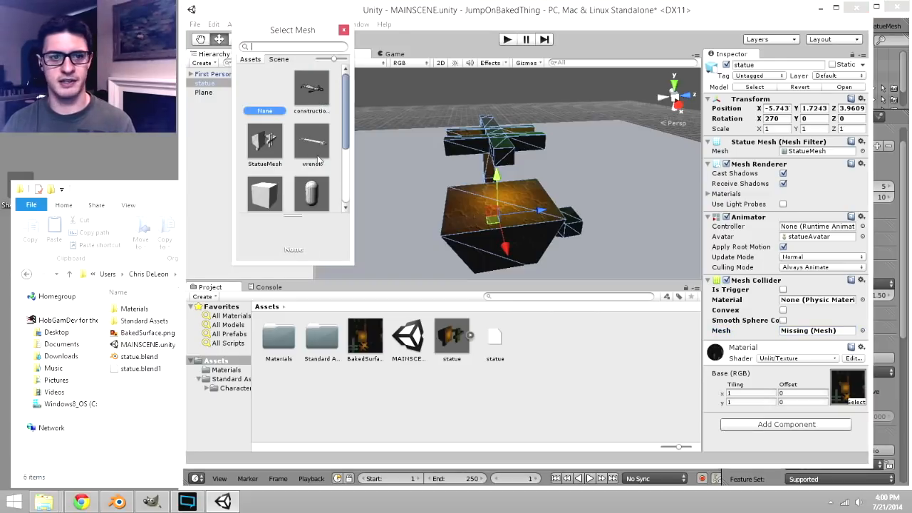
pyautogui.click(277, 145)
pyautogui.click(343, 31)
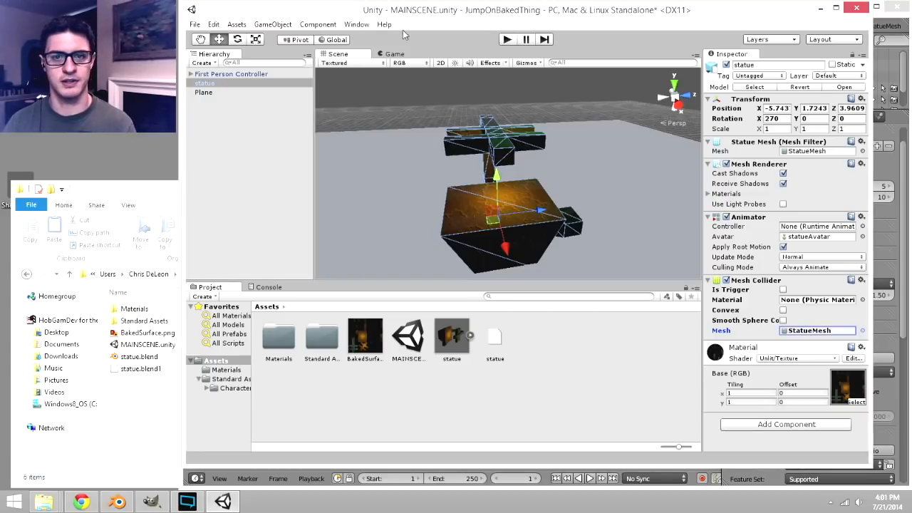
# - Play-test the statue's collision with the reassigned mesh by walking and jumping on it, and stop the game
pyautogui.click(504, 41)
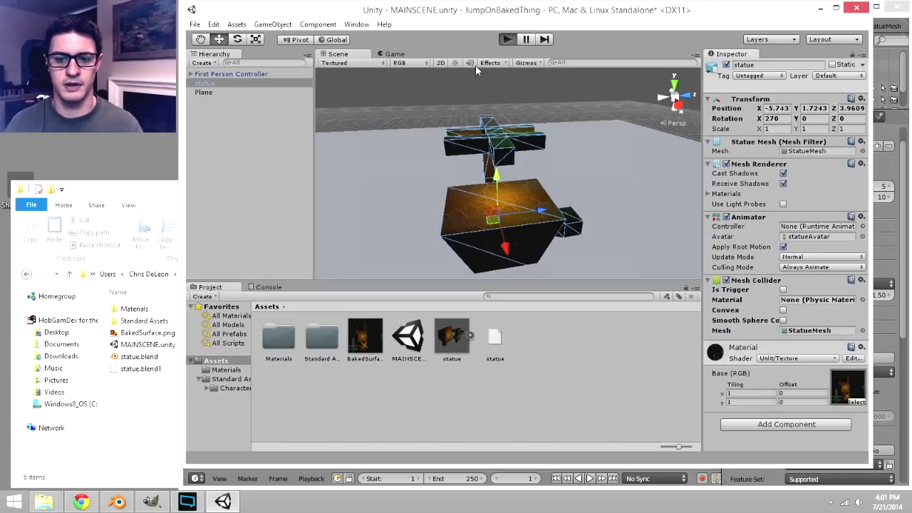
pyautogui.press('w')
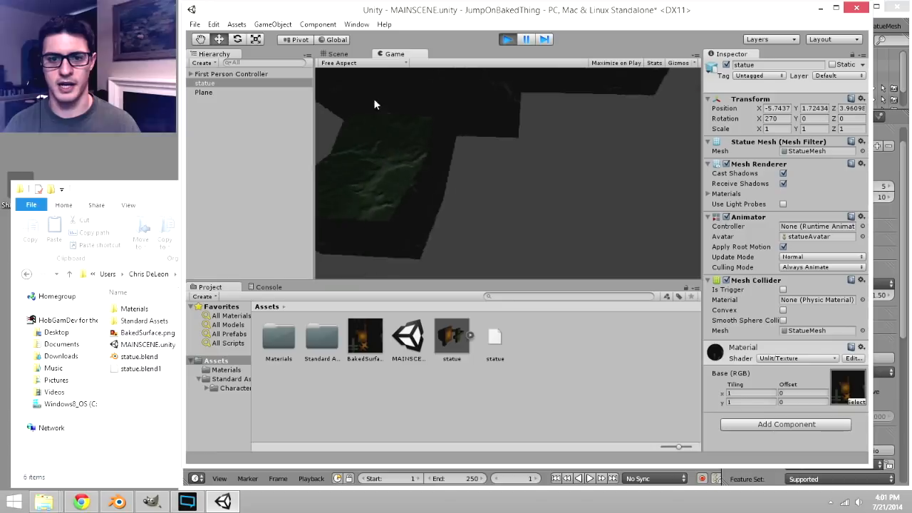
pyautogui.press('space')
pyautogui.press('w')
pyautogui.press('space')
pyautogui.press('w')
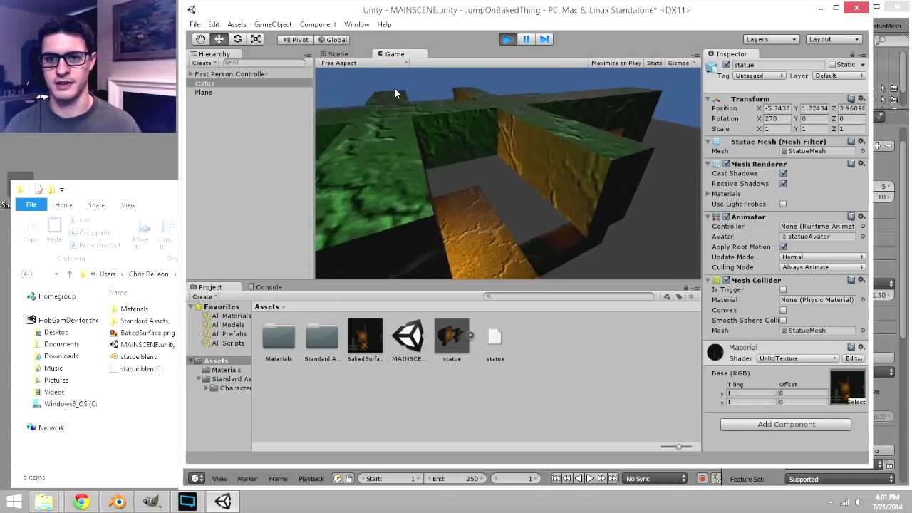
pyautogui.press('s')
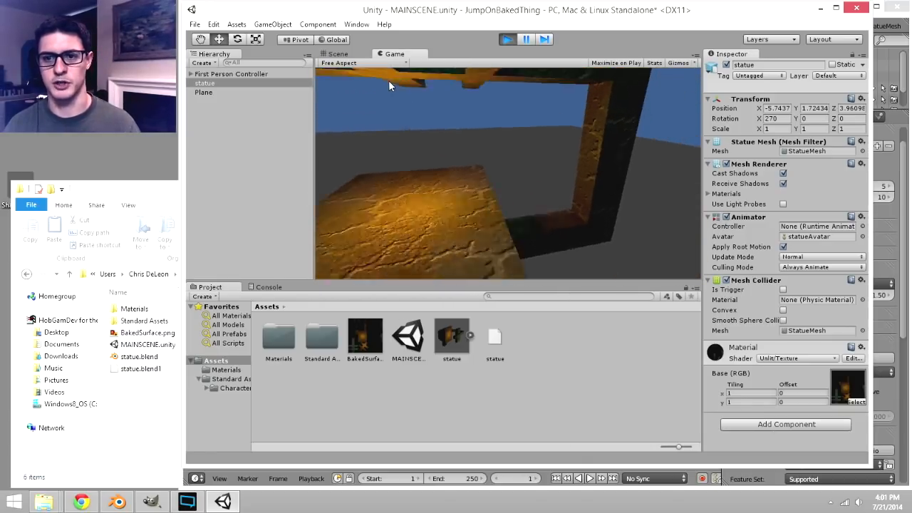
pyautogui.click(506, 39)
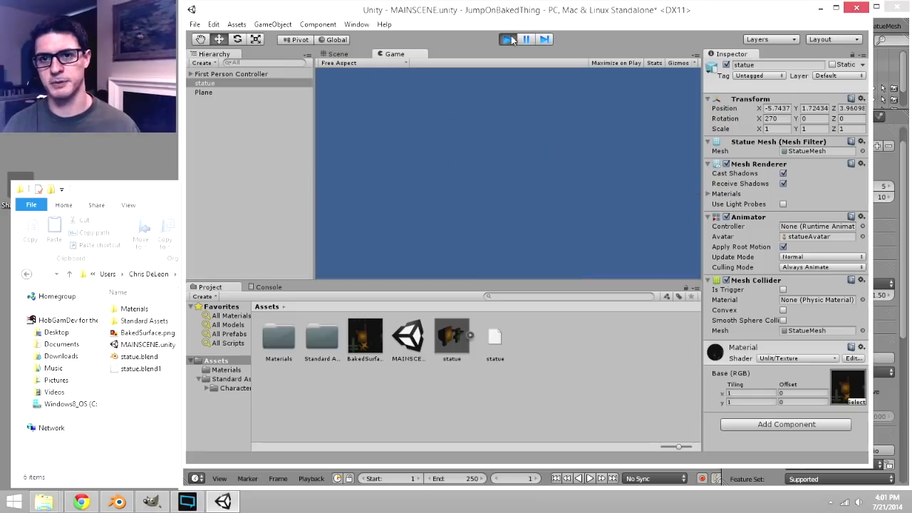
# - Deselect the statue and examine its baked surfaces in the Scene view from several angles, up close and from above
pyautogui.click(473, 145)
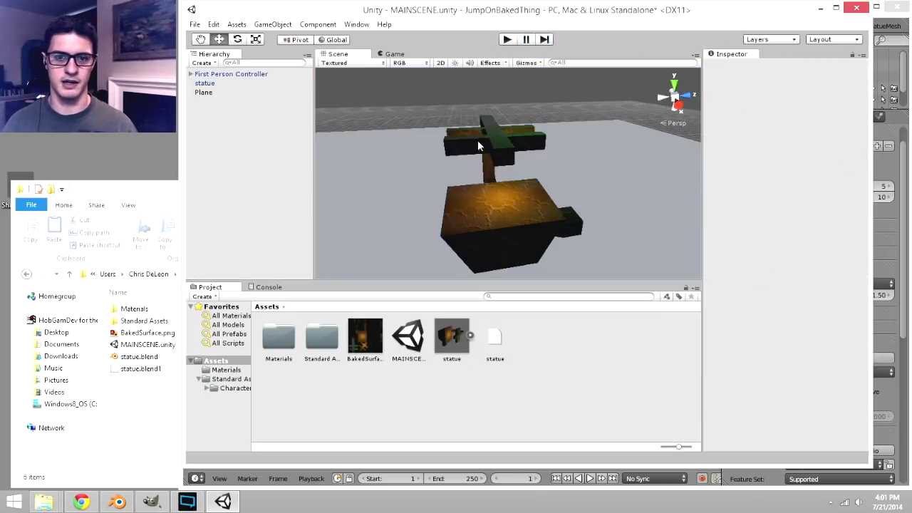
pyautogui.keyDown('alt'); pyautogui.moveTo(578, 208); pyautogui.dragTo(467, 194); pyautogui.keyUp('alt')
pyautogui.moveTo(468, 194); pyautogui.dragTo(478, 166, button='middle')
pyautogui.scroll(5, 484, 160)
pyautogui.keyDown('alt'); pyautogui.moveTo(496, 157); pyautogui.dragTo(658, 157); pyautogui.keyUp('alt')
pyautogui.keyDown('alt'); pyautogui.moveTo(524, 170); pyautogui.dragTo(555, 175); pyautogui.keyUp('alt')
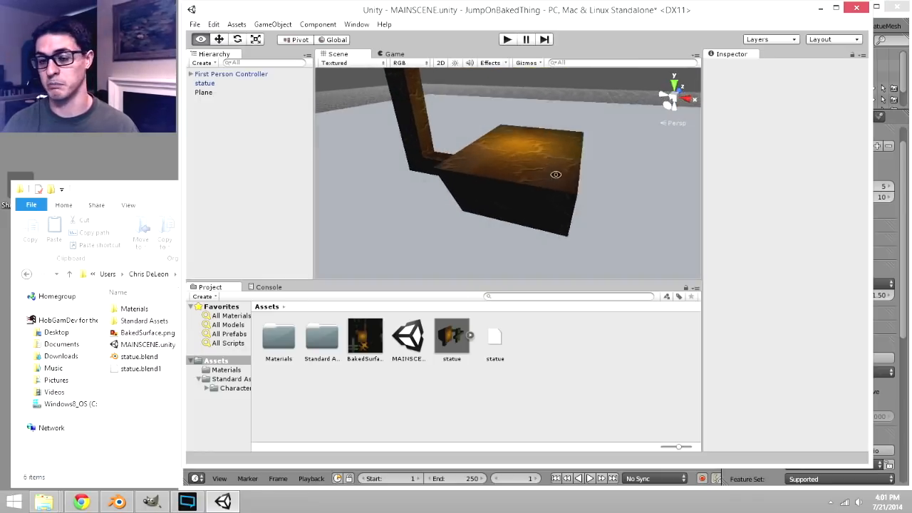
pyautogui.moveTo(558, 177); pyautogui.dragTo(528, 201, button='middle')
pyautogui.keyDown('alt'); pyautogui.moveTo(527, 201); pyautogui.dragTo(508, 185); pyautogui.keyUp('alt')
pyautogui.scroll(-4, 508, 176)
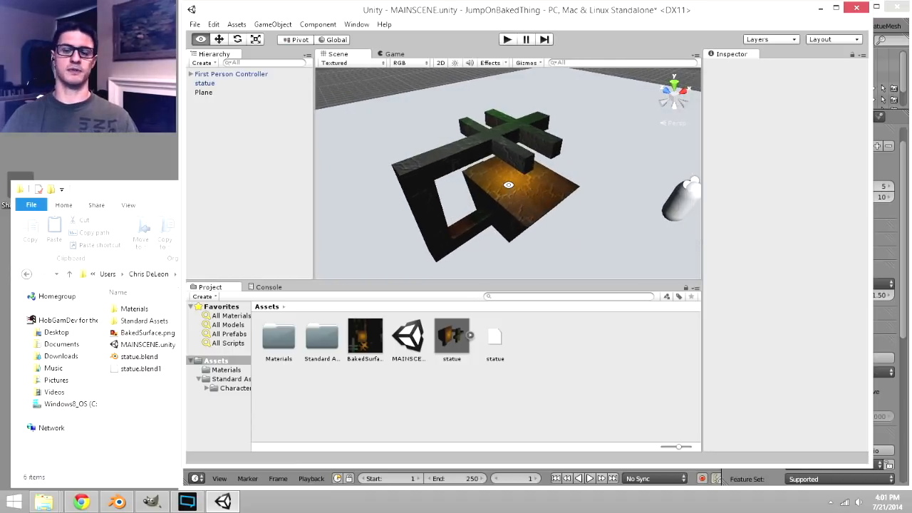